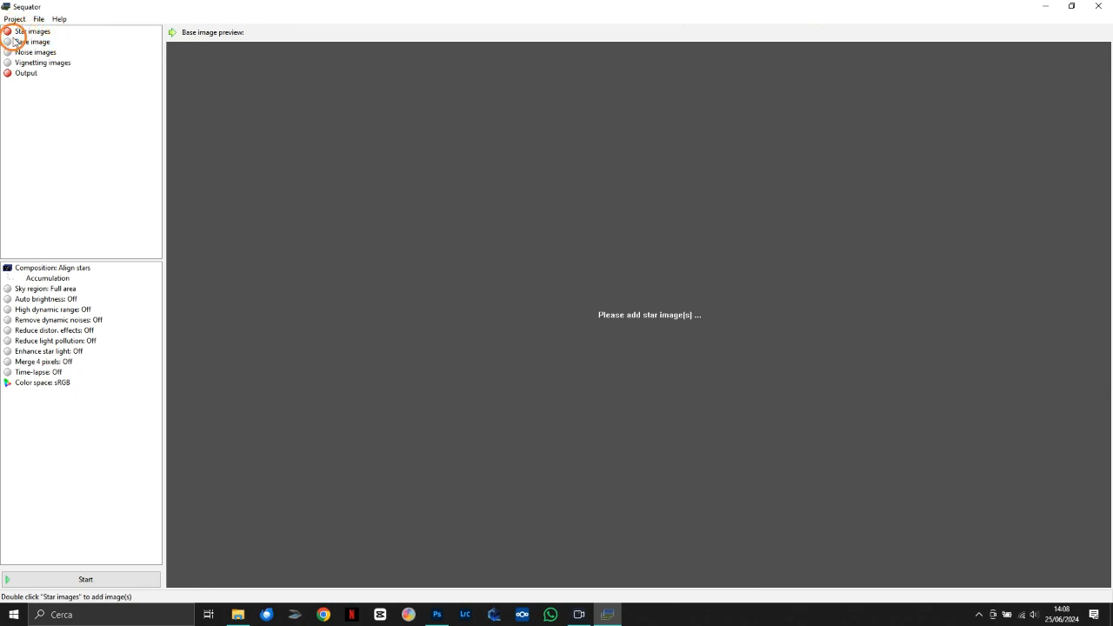
Add photos 1 (4) through 1 (12) from the Rotoballa folder as star images.
double_click(27, 31)
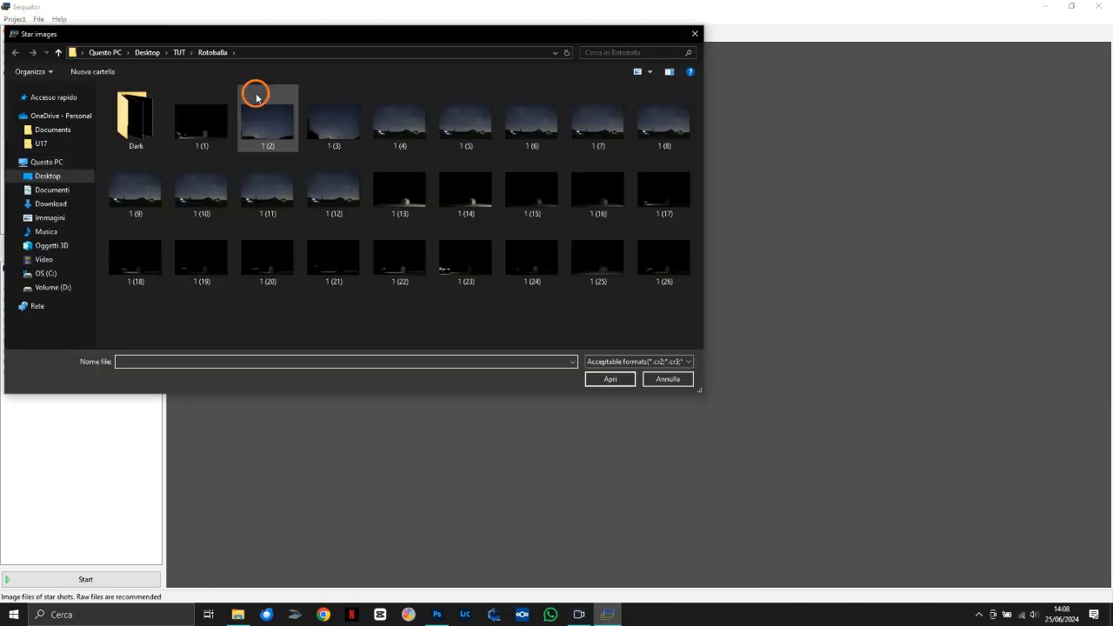
click(400, 118)
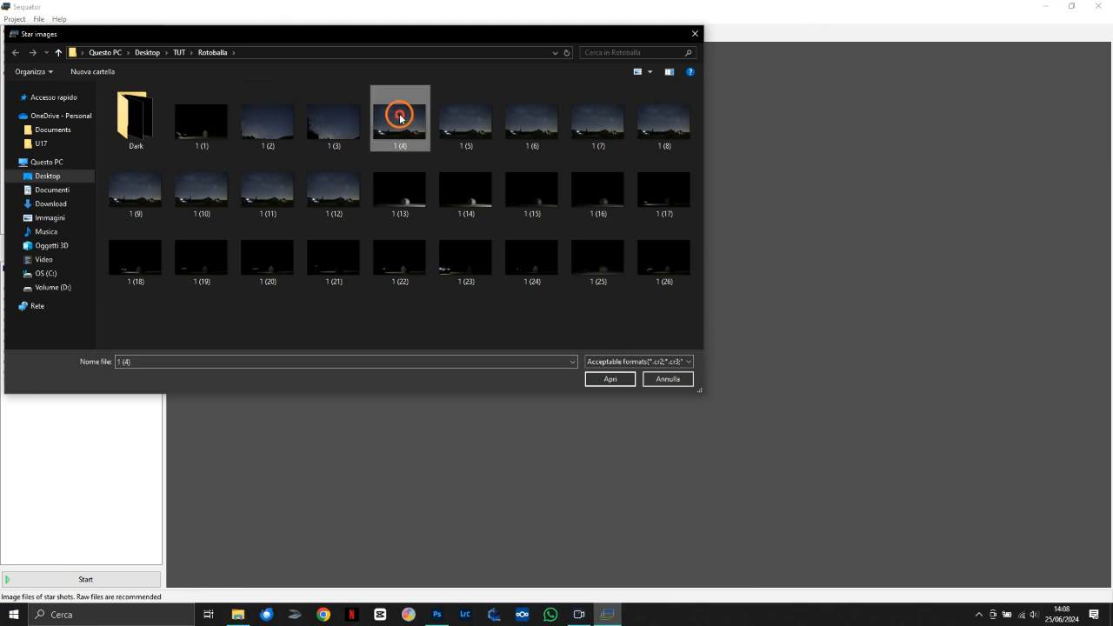
shift+click(340, 183)
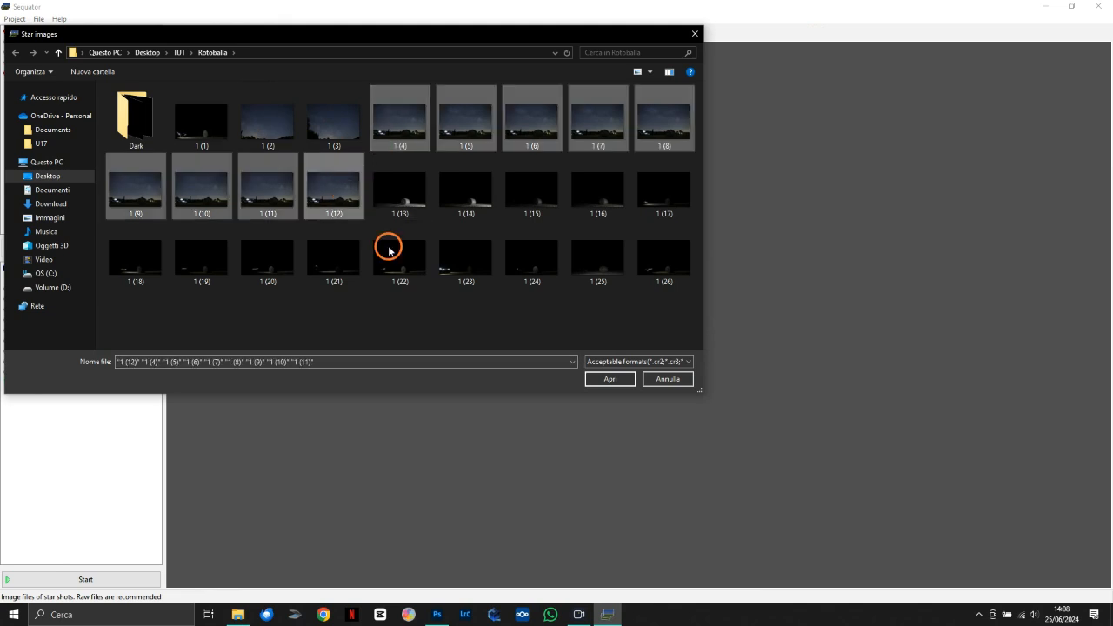
click(607, 381)
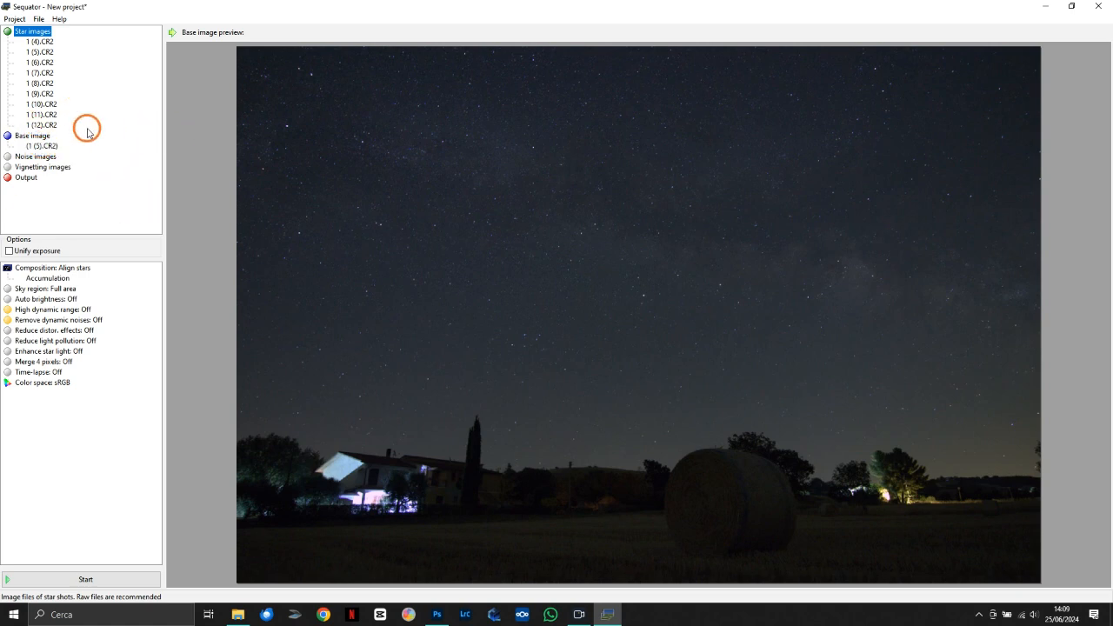
Add dark frames 1 (1) through 1 (7) from the Dark subfolder as noise images.
double_click(7, 160)
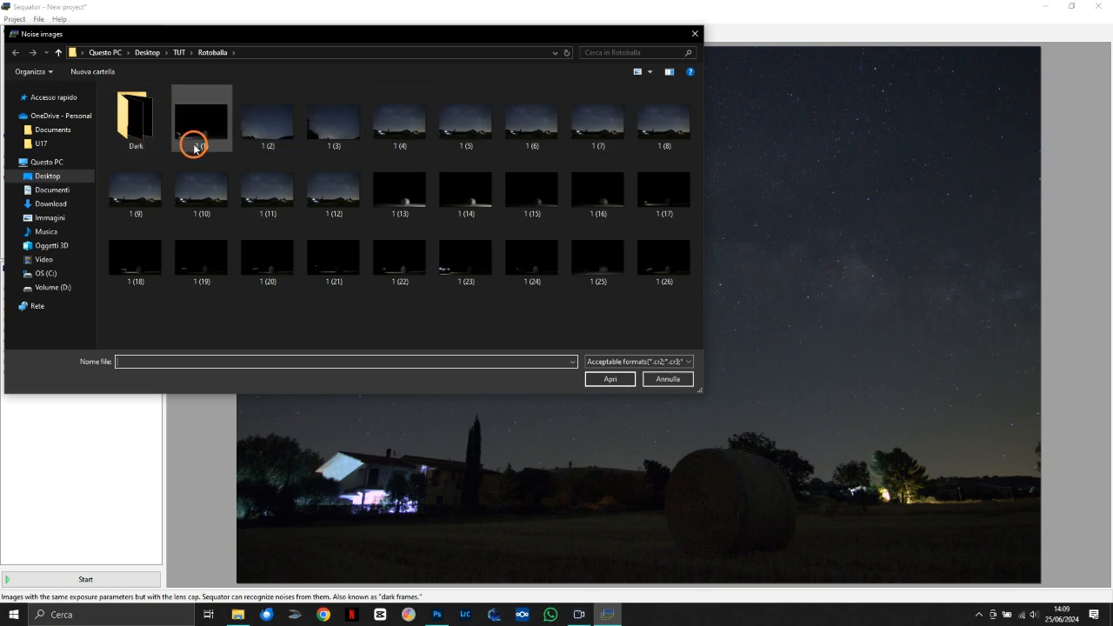
double_click(135, 122)
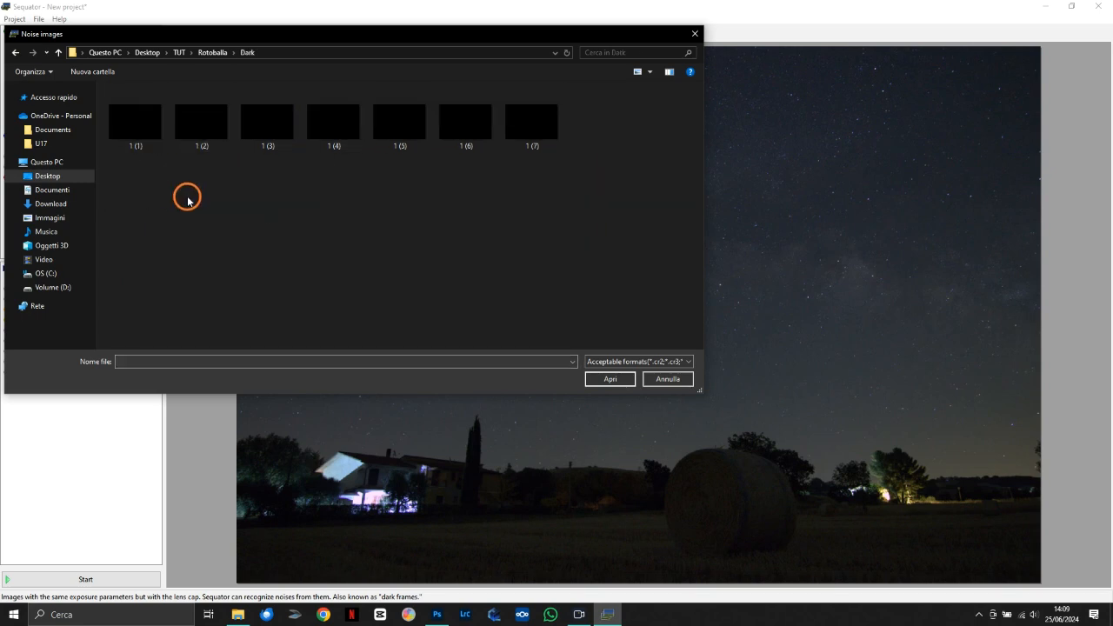
drag(560, 164, 128, 126)
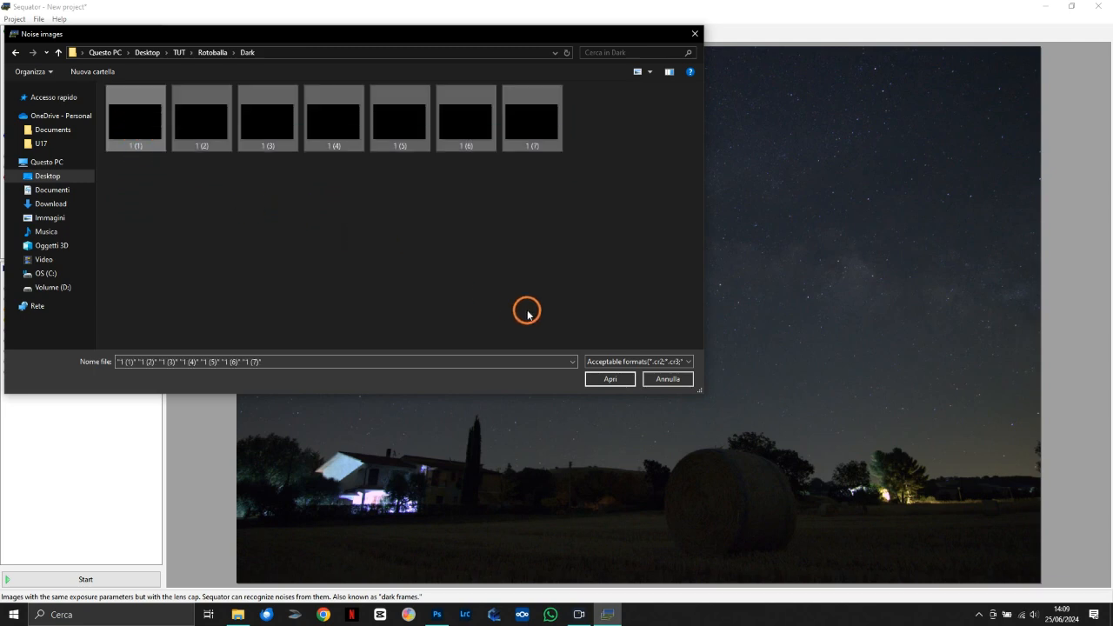
click(595, 380)
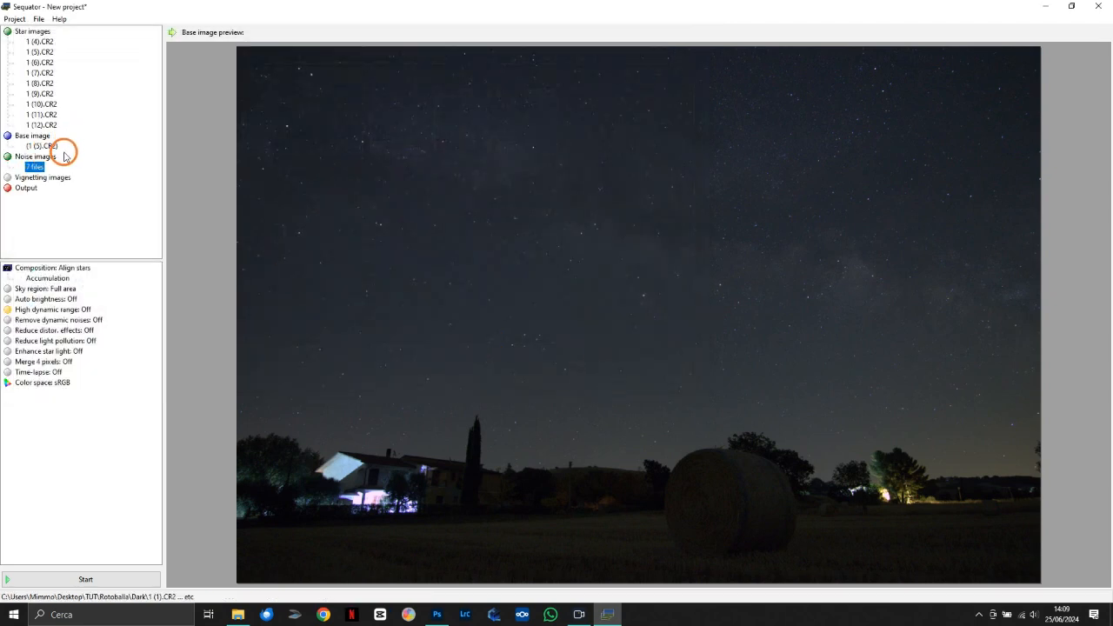
Set the output to an uncompressed TIFF file named tutorial in the Rotoballa folder.
click(9, 187)
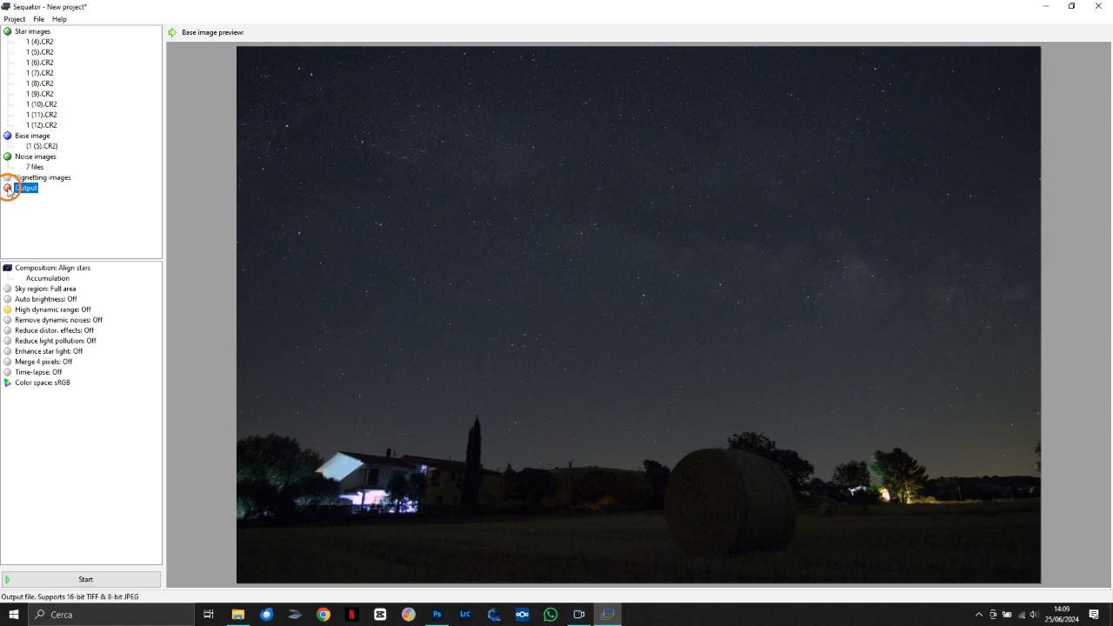
double_click(19, 189)
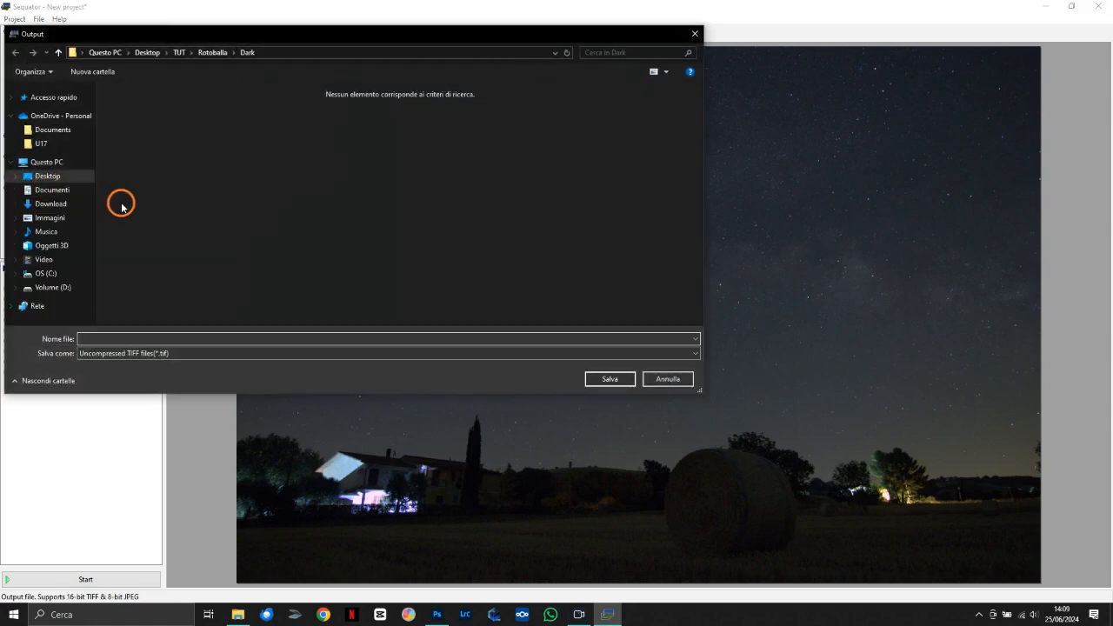
click(109, 339)
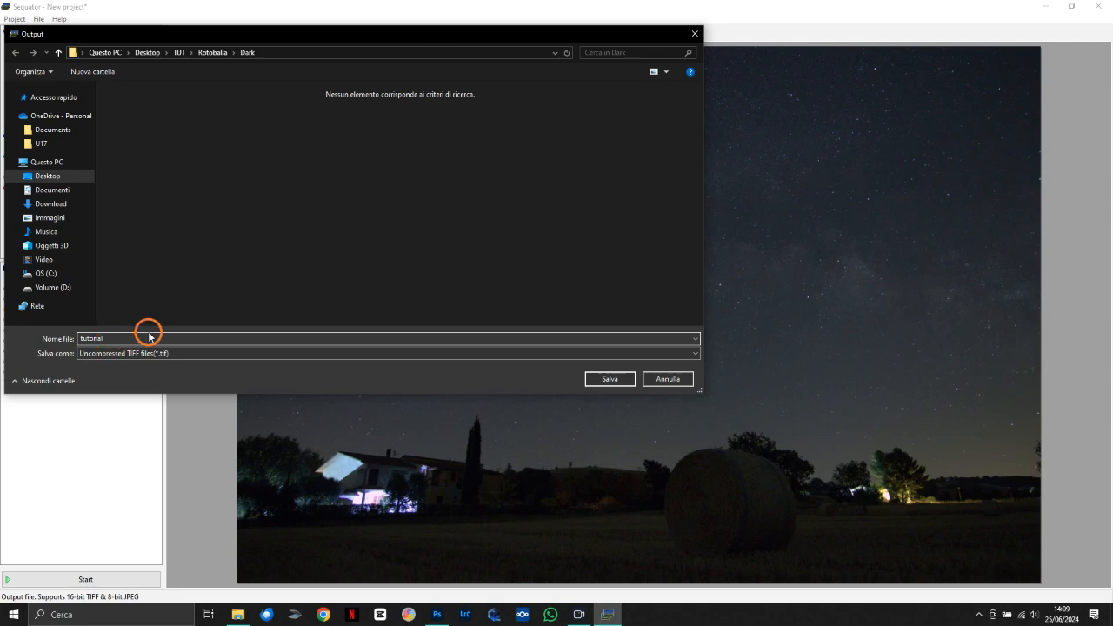
text(tutorial)
click(211, 52)
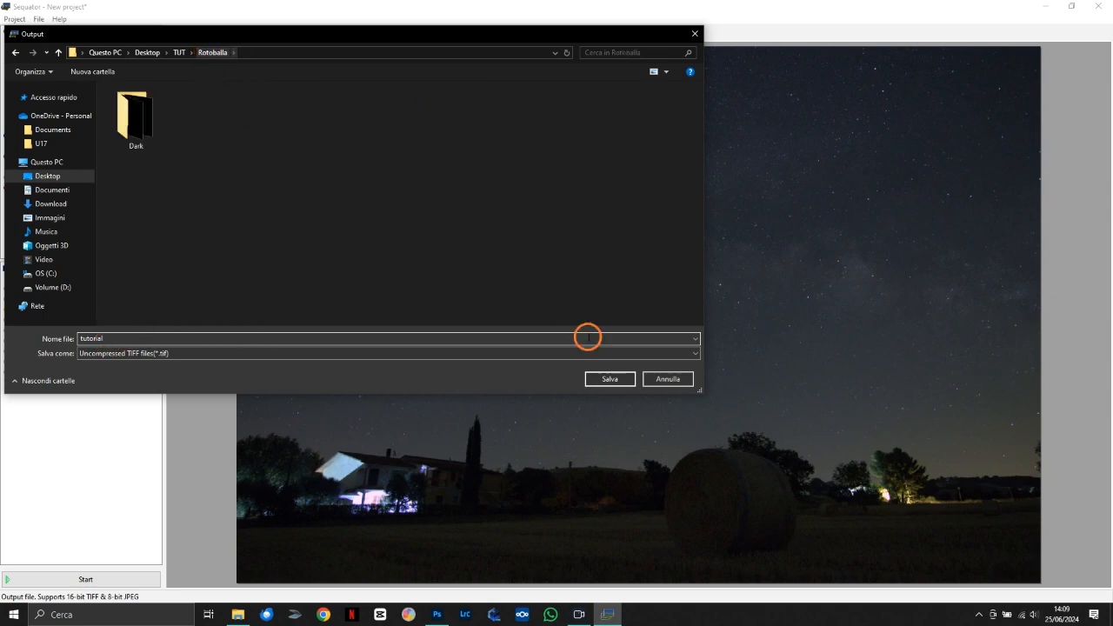
click(609, 378)
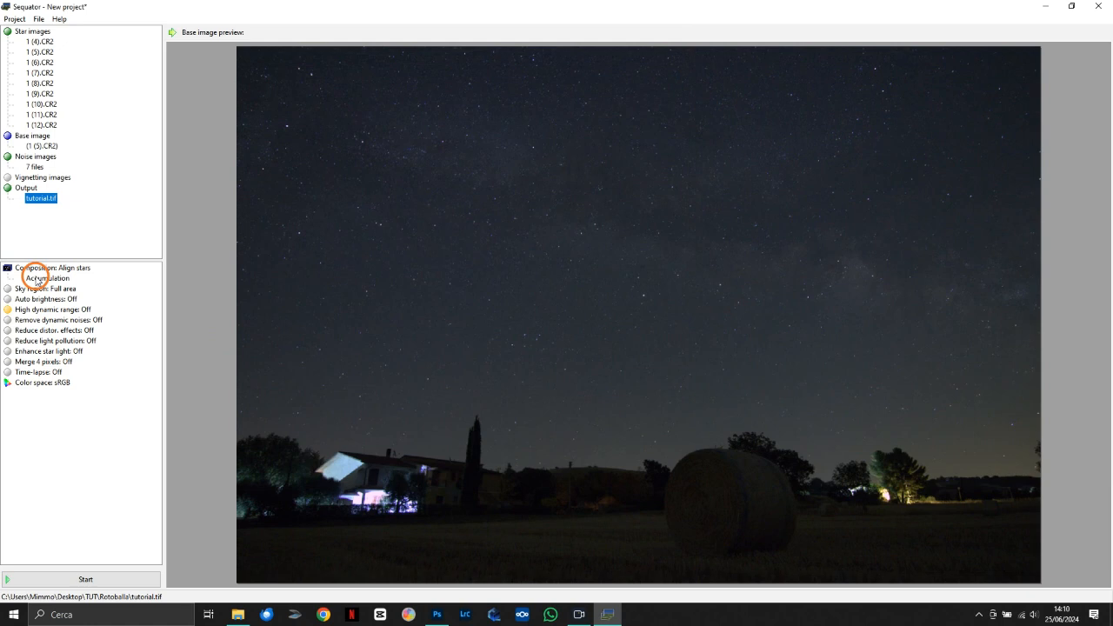
Try Select best pixels with a stricter level for the aligned-stars composition, and switch the computing option to Freeze ground.
click(35, 278)
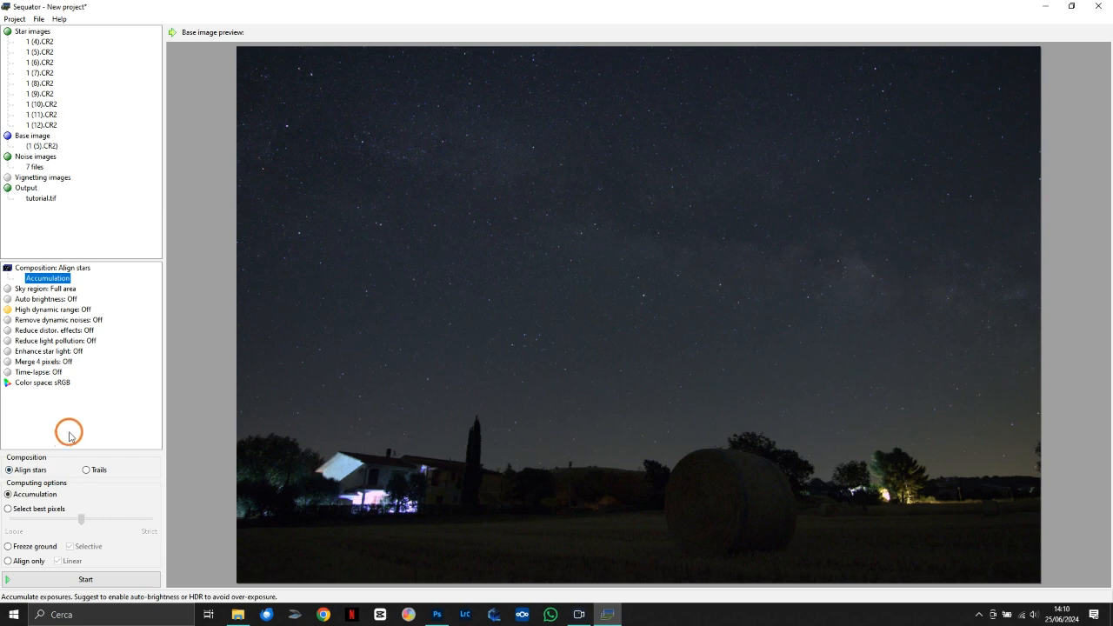
click(8, 510)
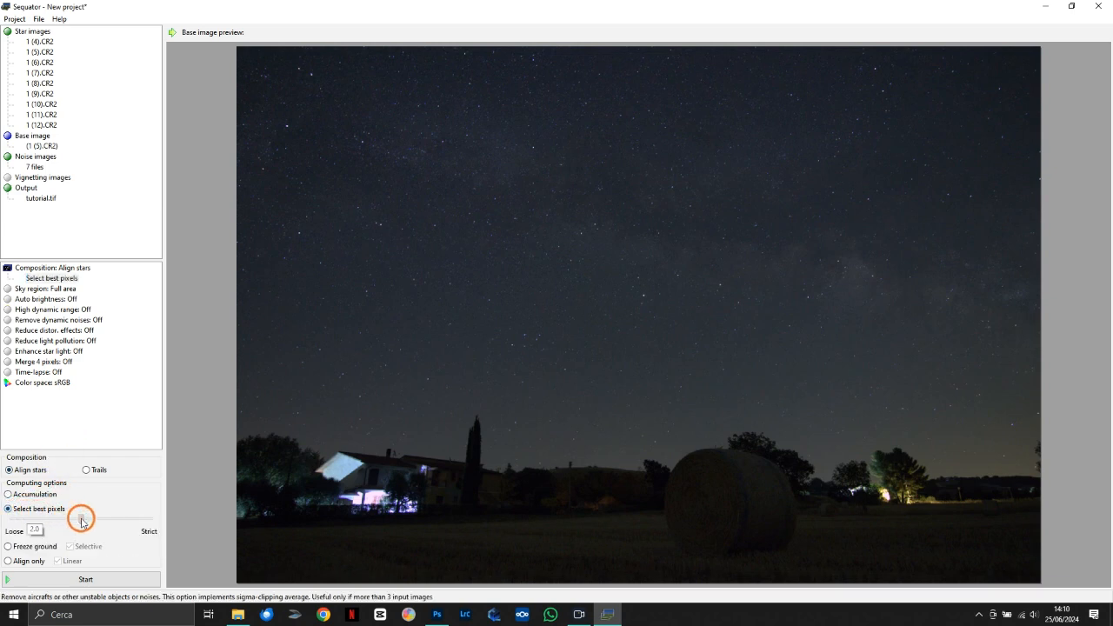
drag(81, 522, 114, 519)
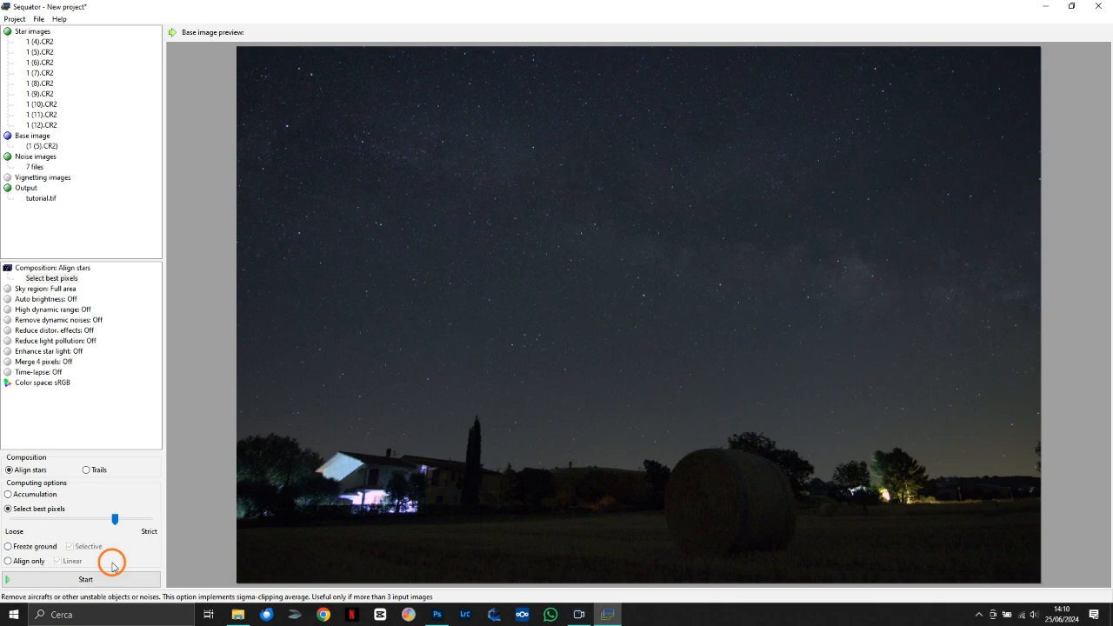
click(17, 546)
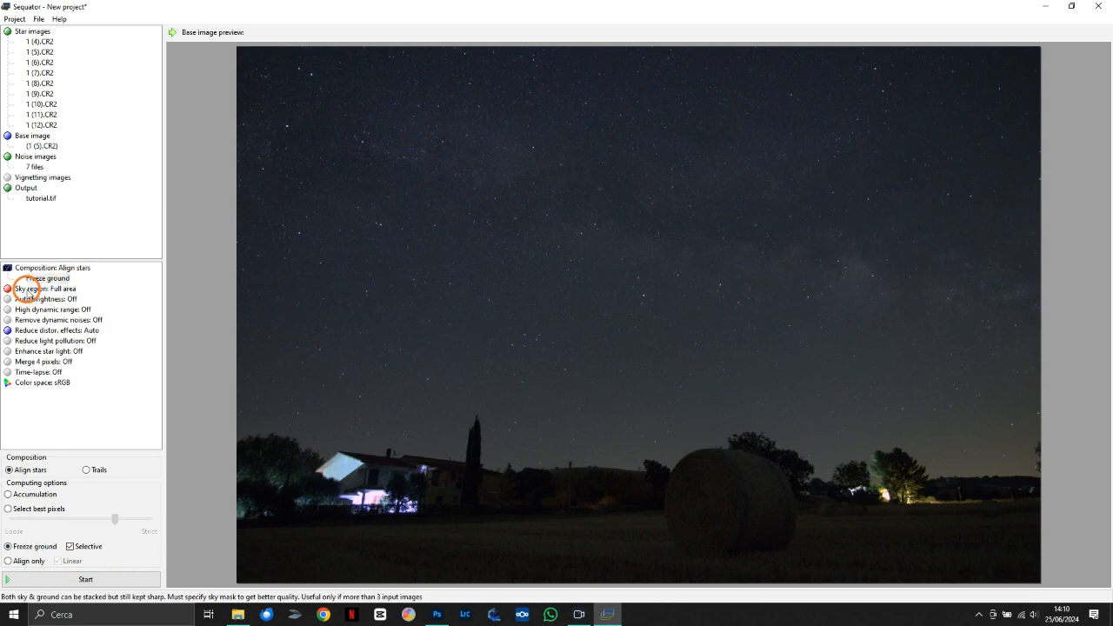
Define the sky region with an irregular mask, painting the whole sky and refining it along the horizon with a smaller brush.
click(27, 289)
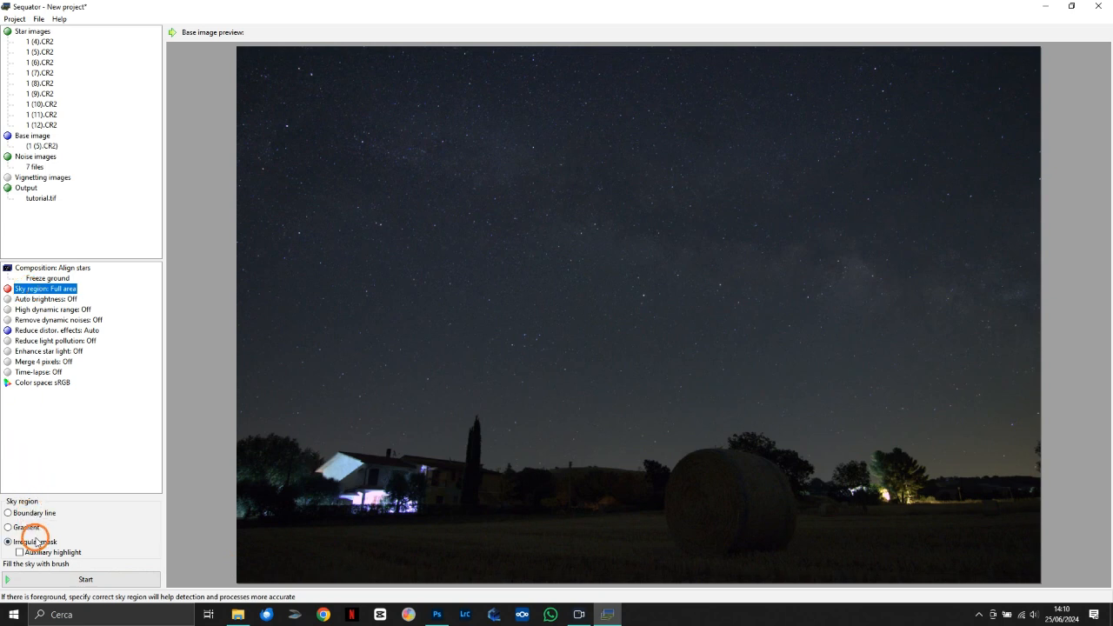
click(8, 529)
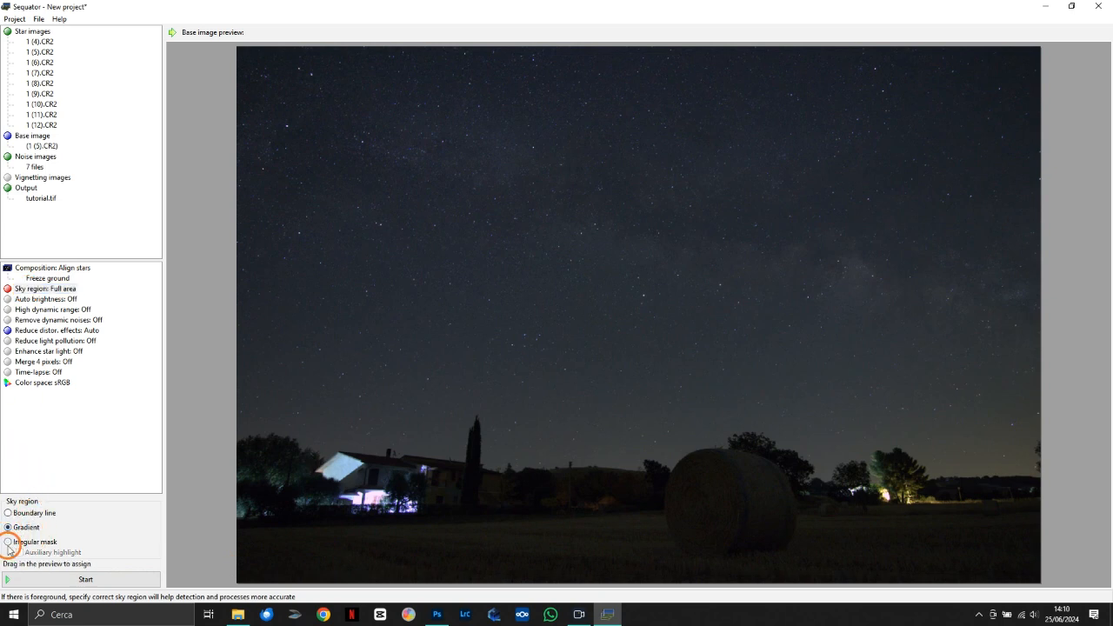
click(10, 541)
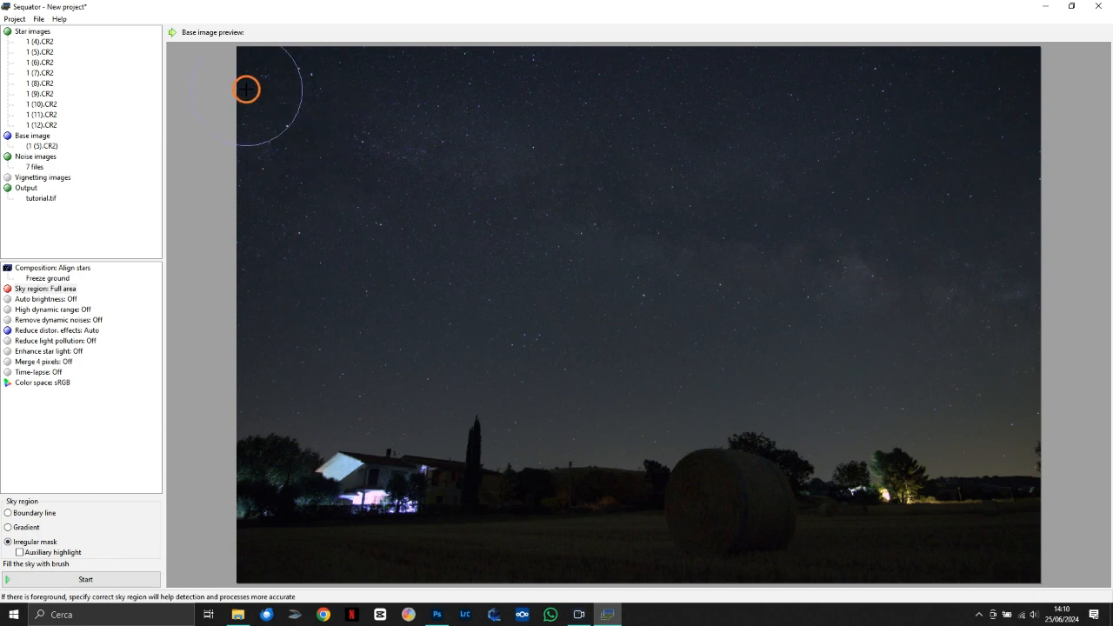
mouse_move(246, 89)
mouse_down()
mouse_move(1045, 92)
mouse_move(1026, 133)
mouse_move(895, 163)
mouse_move(397, 167)
mouse_move(286, 174)
mouse_move(249, 191)
mouse_move(406, 227)
mouse_move(1021, 241)
mouse_move(1028, 267)
mouse_move(866, 287)
mouse_move(301, 301)
mouse_move(241, 325)
mouse_move(366, 345)
mouse_move(639, 347)
mouse_move(881, 382)
mouse_move(1011, 339)
mouse_move(1022, 350)
mouse_move(978, 383)
mouse_up()
scroll(977, 382, down, 2)
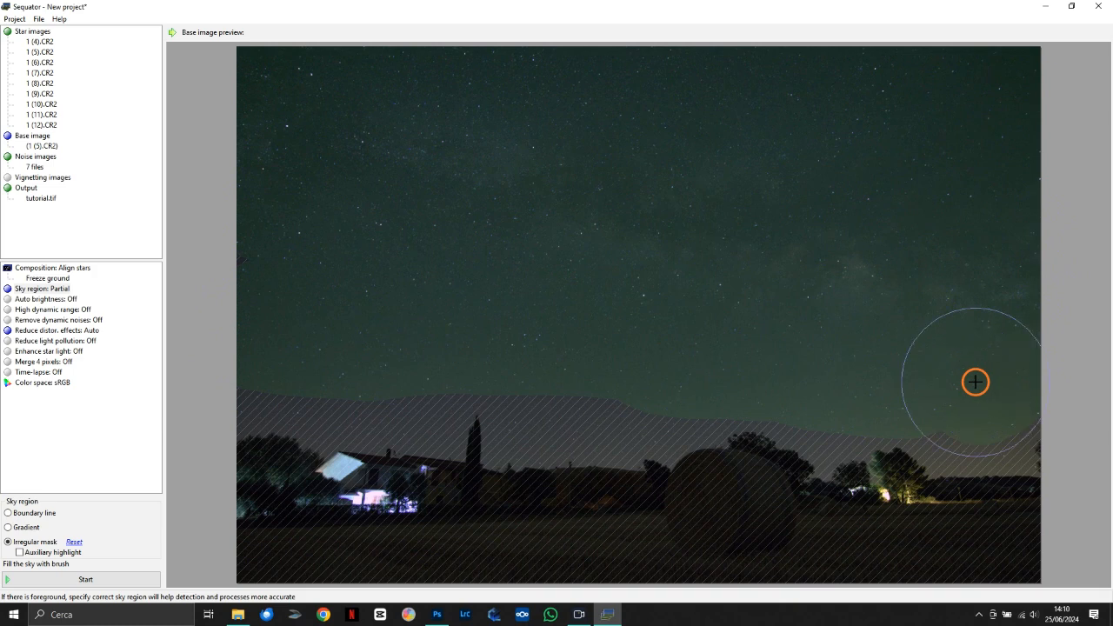
scroll(974, 382, down, 1)
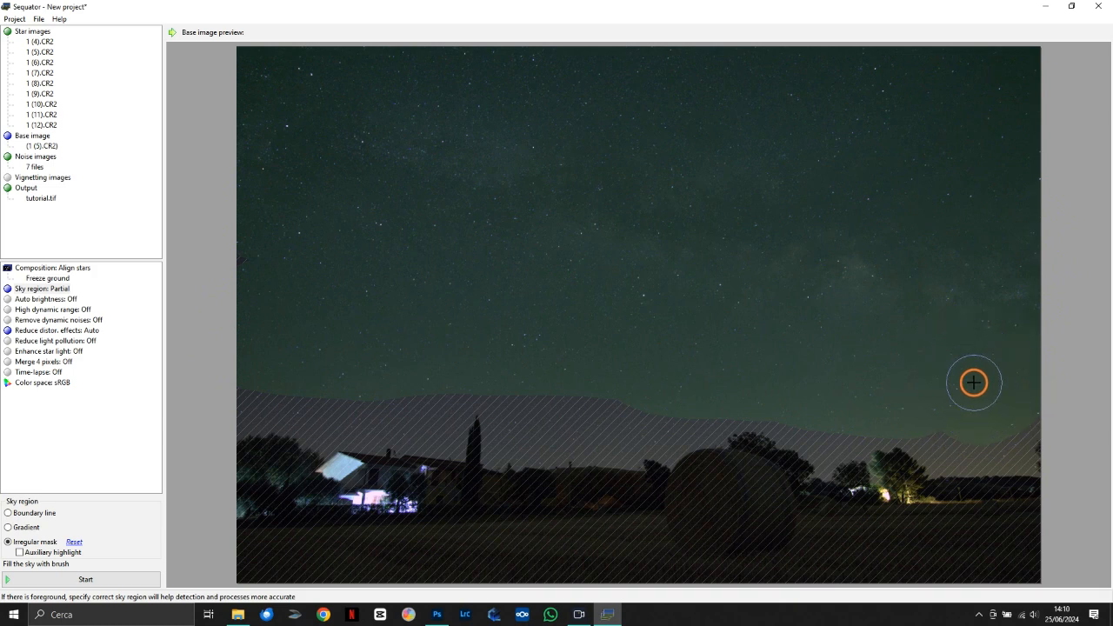
mouse_move(996, 438)
mouse_down()
mouse_move(954, 445)
mouse_move(895, 413)
mouse_move(830, 431)
mouse_move(728, 402)
mouse_move(648, 431)
mouse_move(513, 435)
mouse_move(515, 419)
mouse_move(647, 406)
mouse_move(483, 379)
mouse_move(455, 388)
mouse_move(436, 420)
mouse_move(242, 397)
mouse_up()
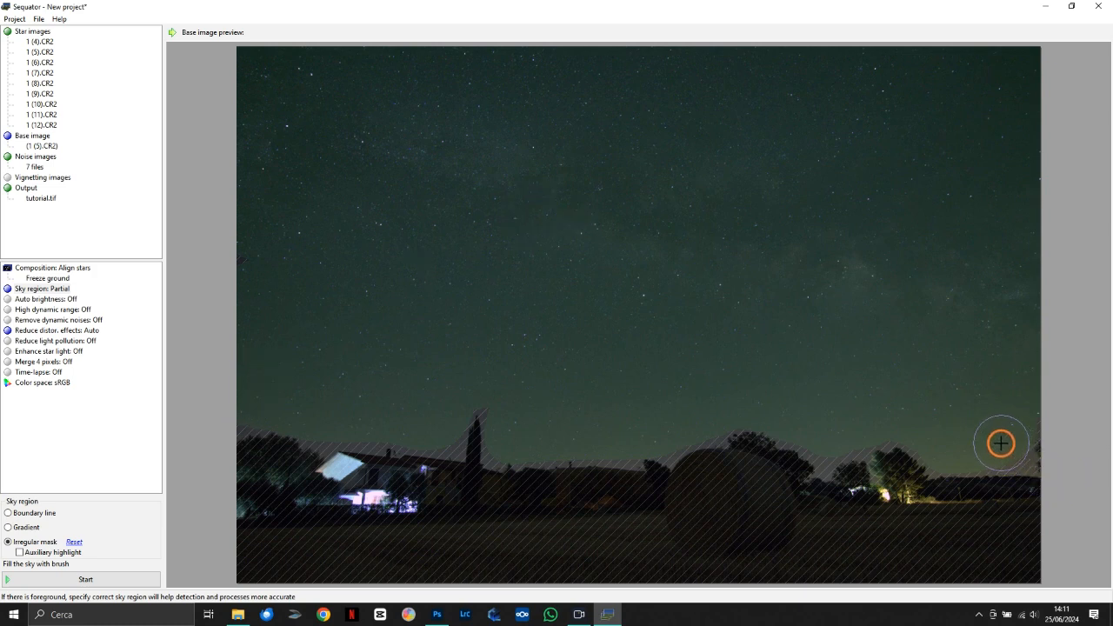
Turn on Enhance star light and raise its strength to the maximum.
click(34, 352)
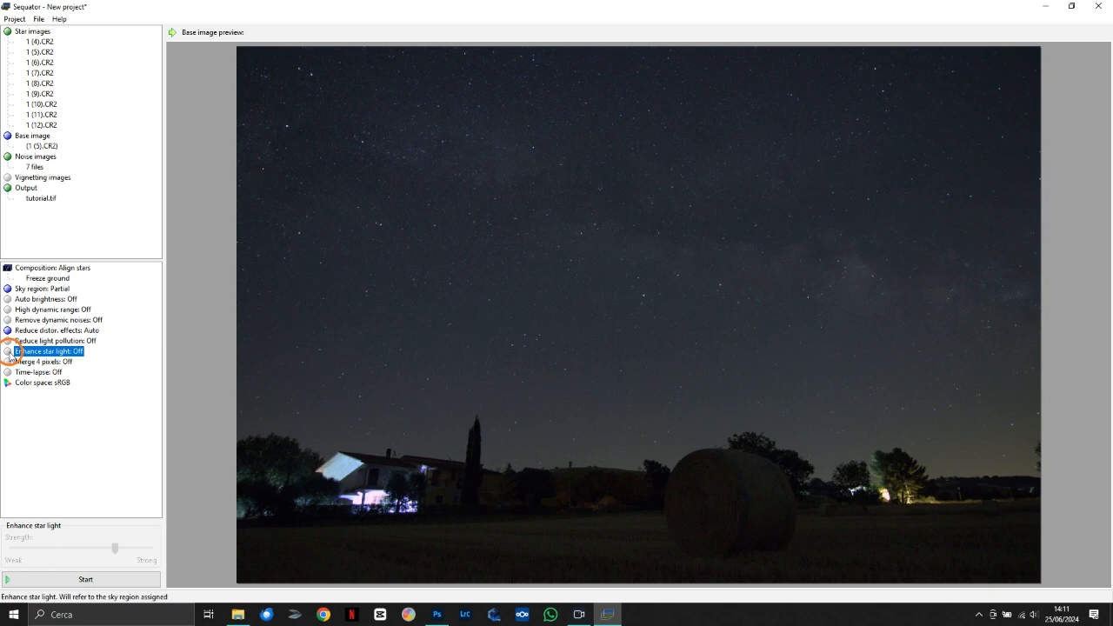
click(11, 353)
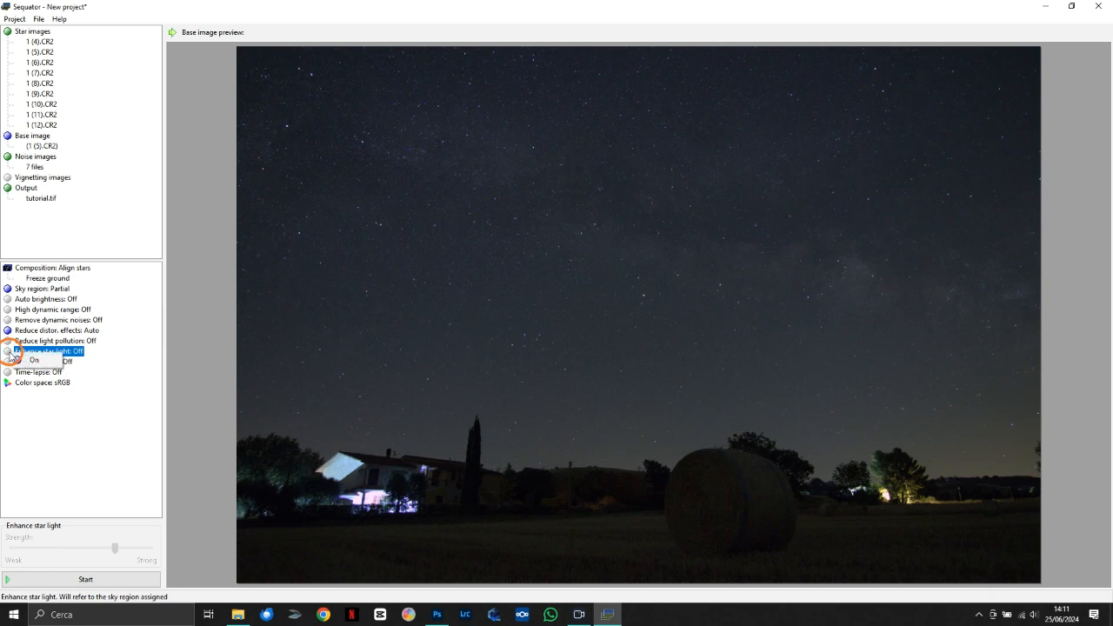
click(33, 360)
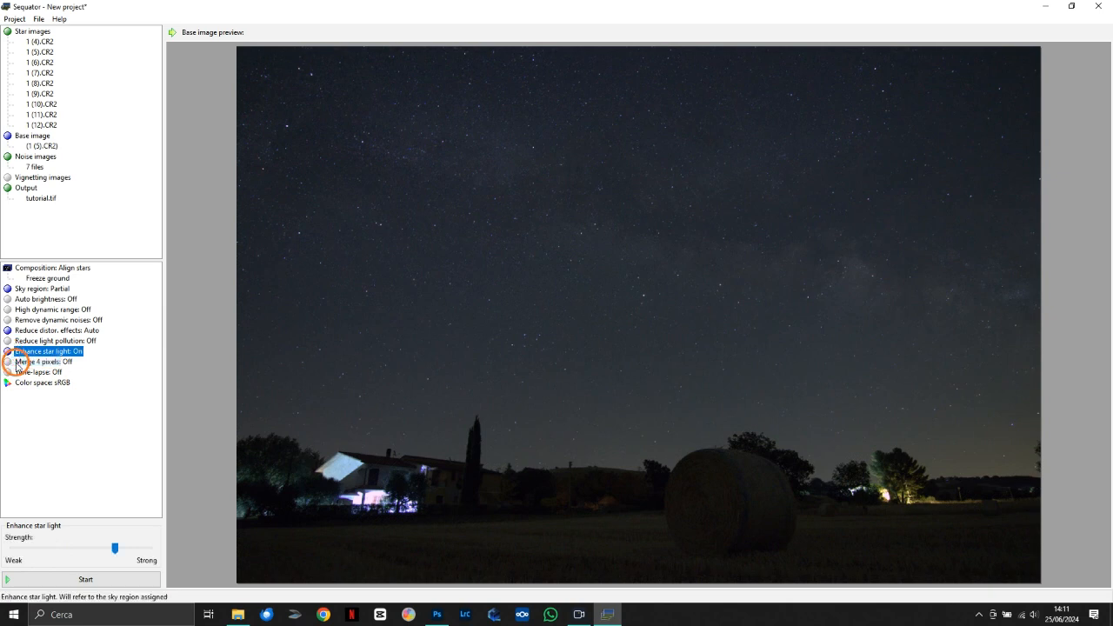
drag(115, 548, 149, 547)
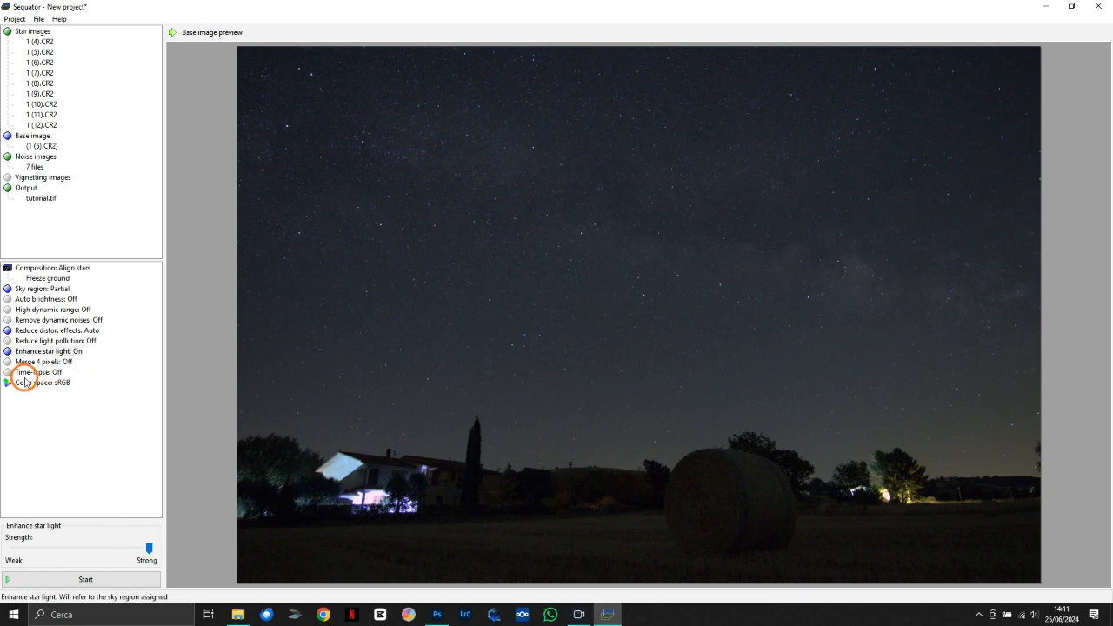
Set the color space to Adobe RGB and run the stacking, closing the processing window when it ends.
click(26, 384)
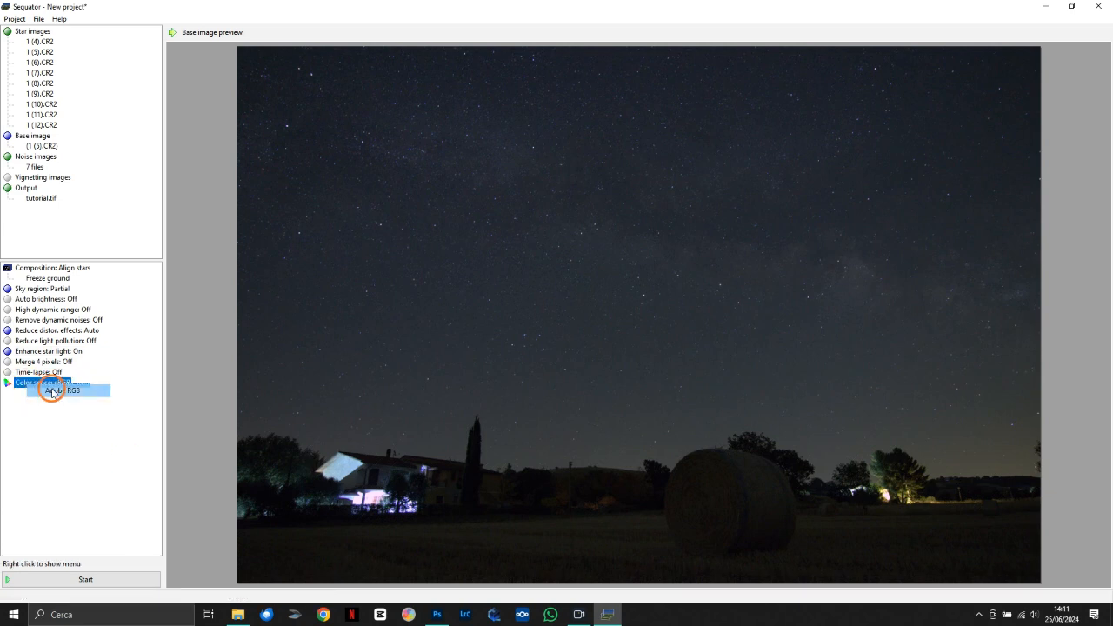
click(62, 390)
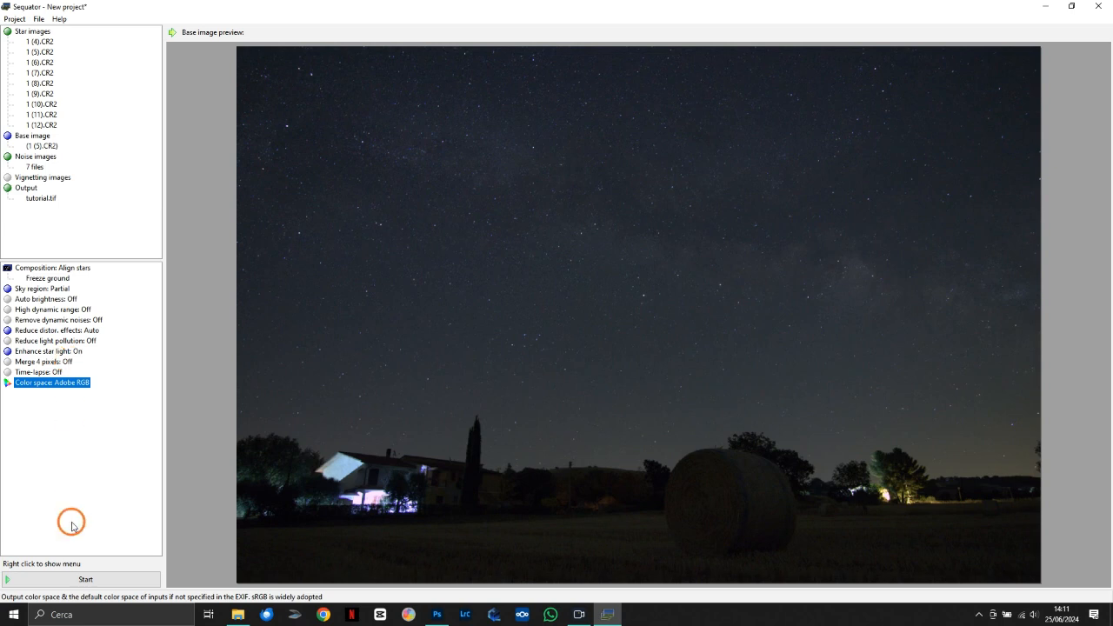
click(80, 579)
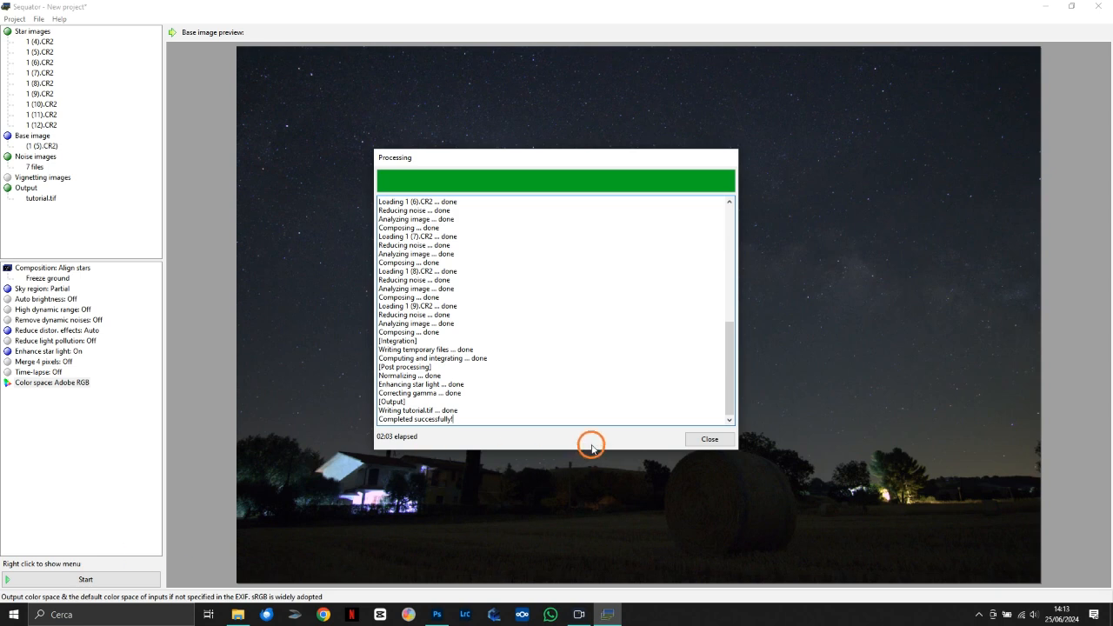
click(698, 439)
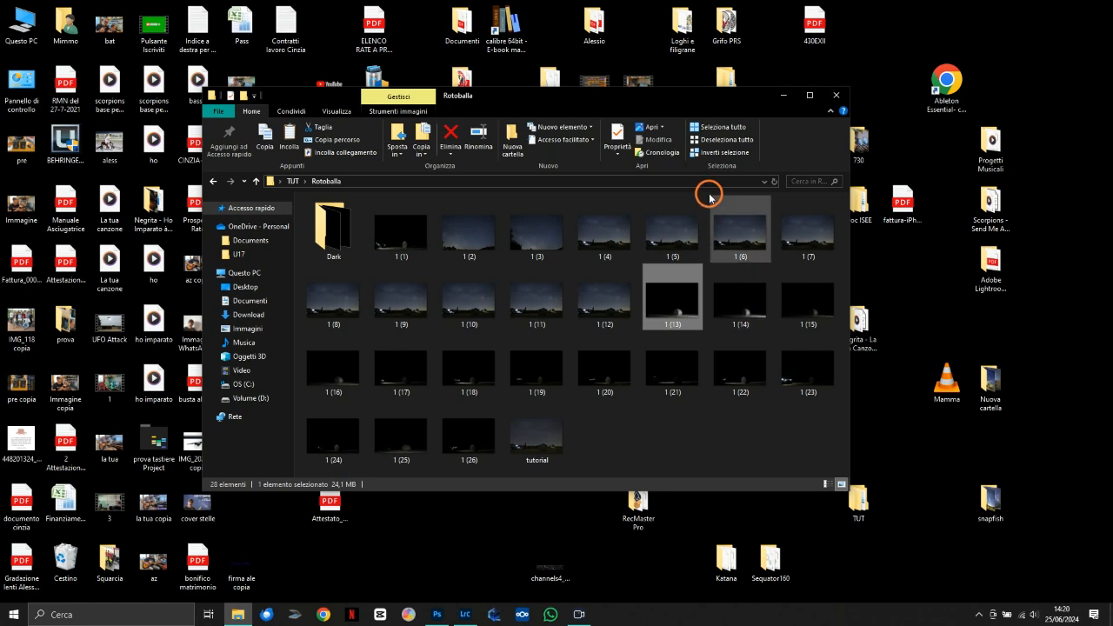
View the hay bale photos 1 (13).CR2 and 1 (14).CR2 from the Rotoballa folder in the image viewer.
drag(661, 99, 639, 83)
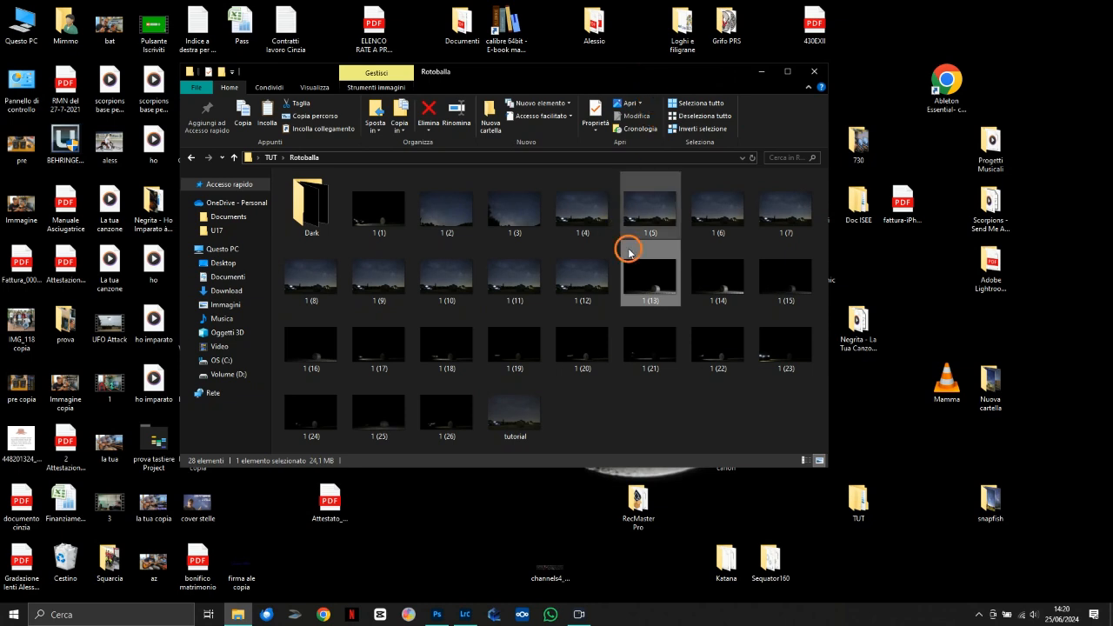
mouse_move(654, 285)
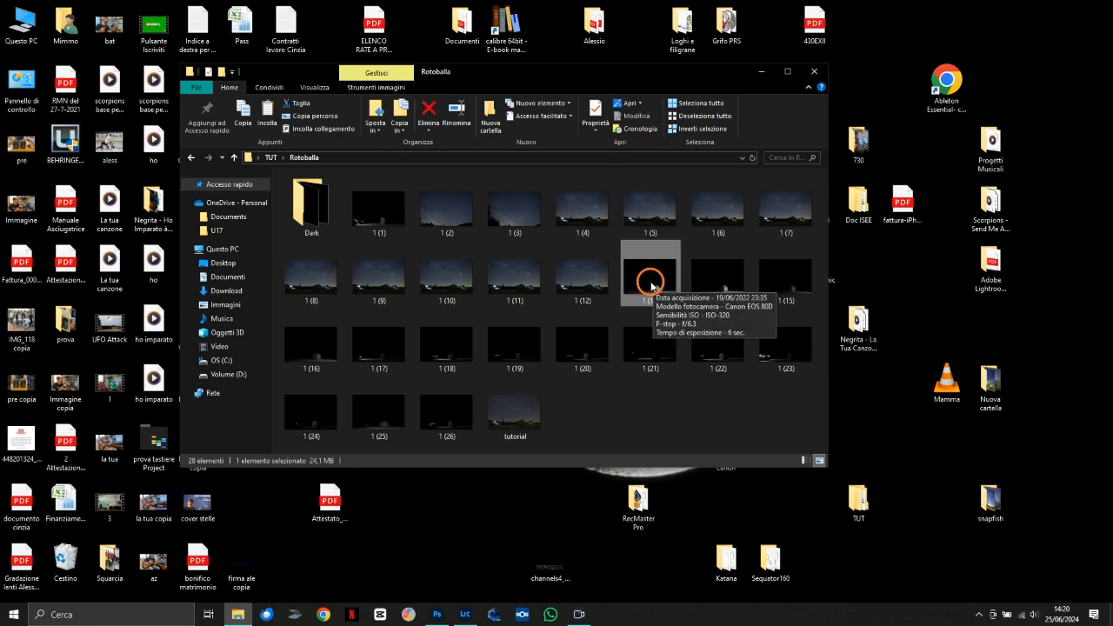
double_click(651, 286)
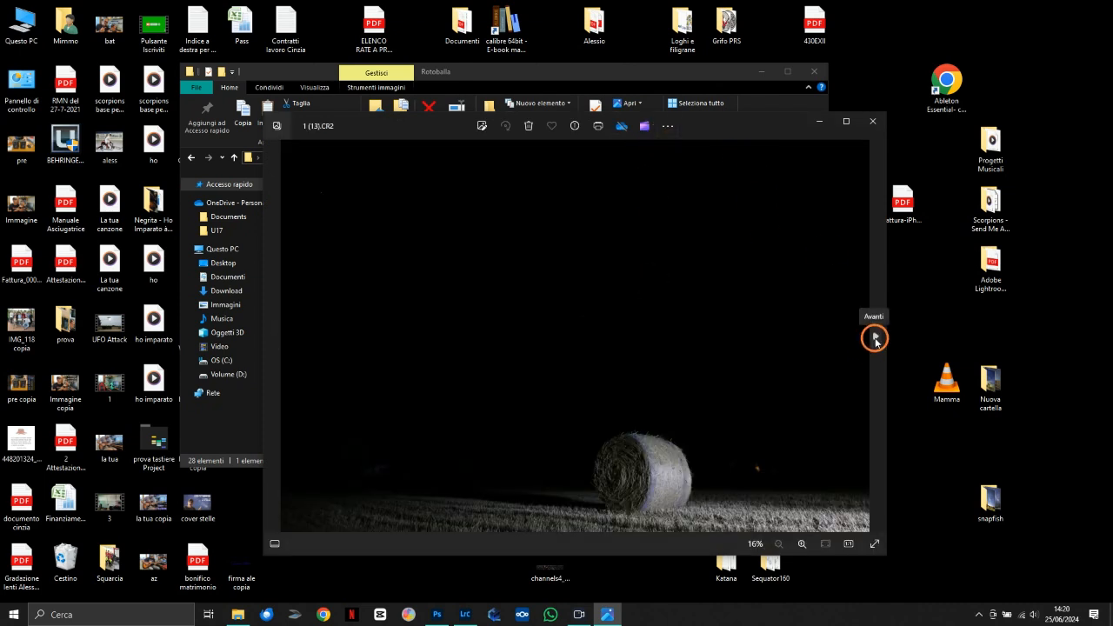
click(876, 338)
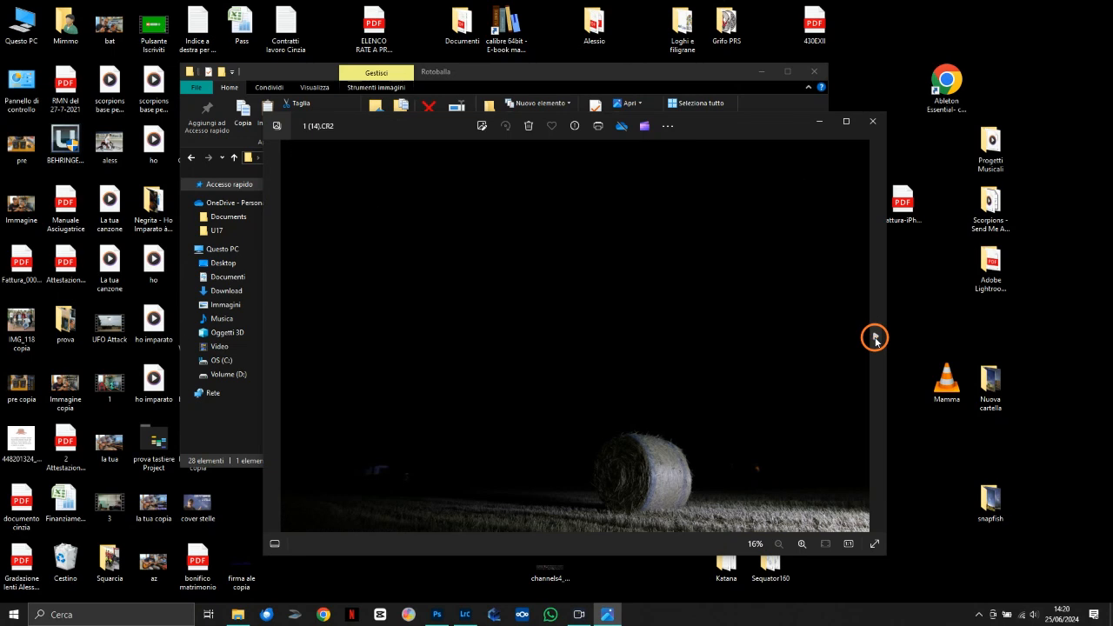
Look through the remaining light-painted hay bale photos after 1 (14).CR2, up to the stacked image tutorial.tif.
click(876, 338)
click(876, 338)
click(876, 338)
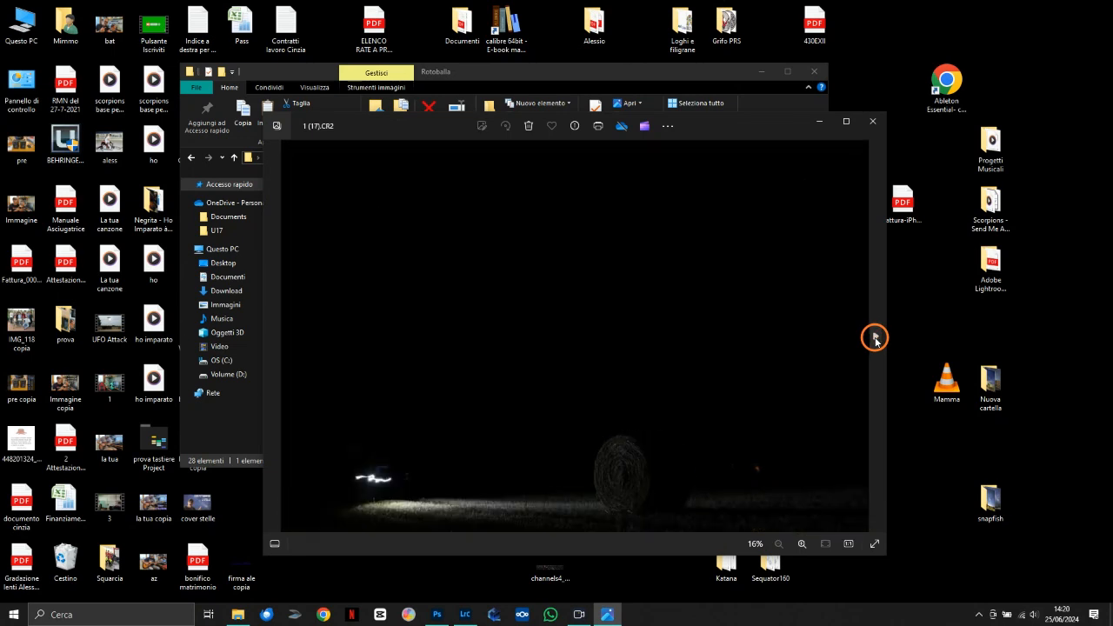
click(876, 338)
click(876, 338)
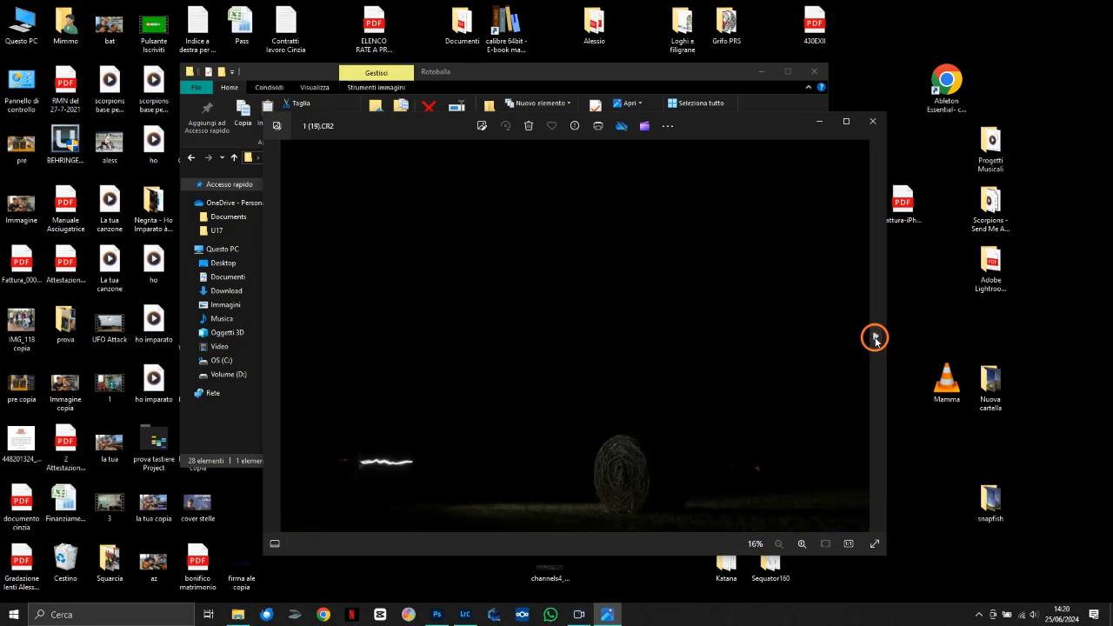
click(876, 338)
click(876, 338)
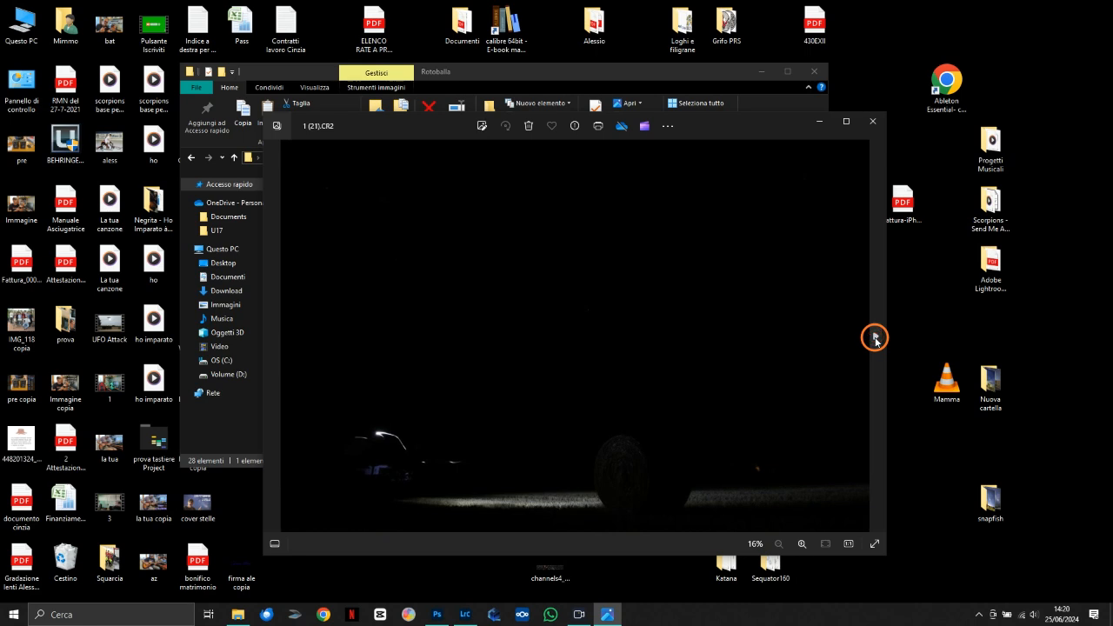
click(876, 339)
click(876, 338)
click(876, 339)
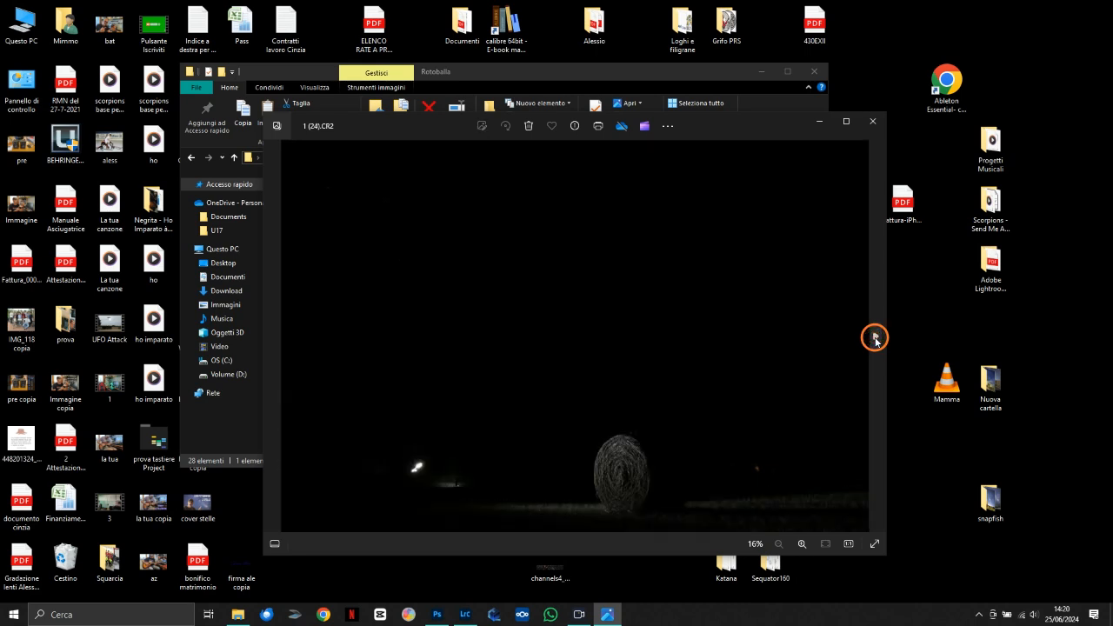
click(876, 339)
click(876, 338)
click(876, 339)
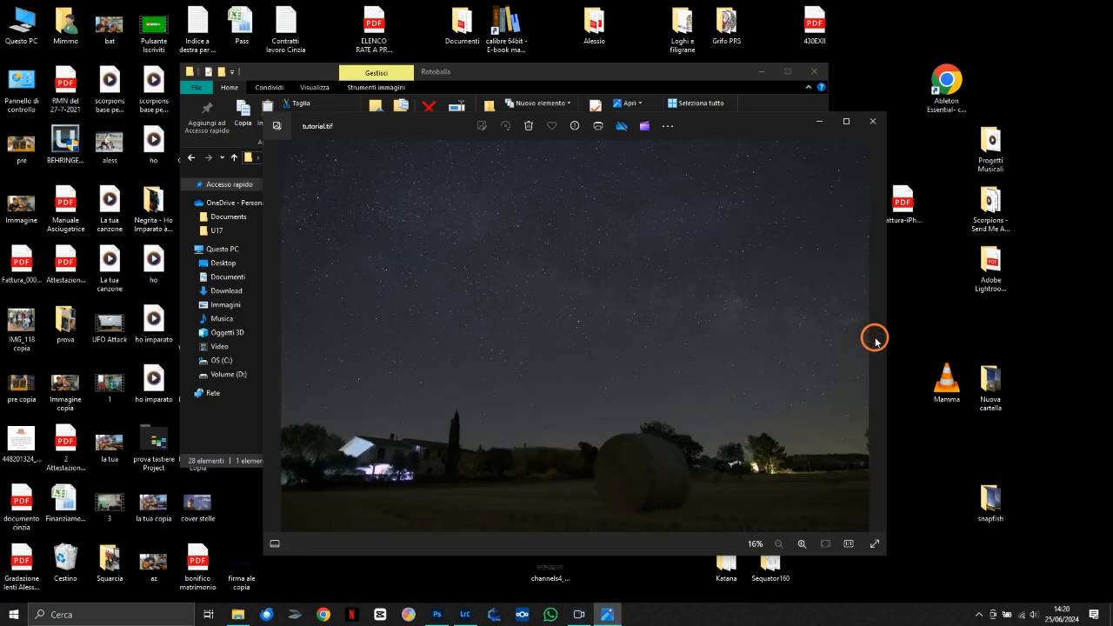
Go back to photo 1 (22).CR2, examine its file information and shooting settings, and close the image viewer.
click(272, 338)
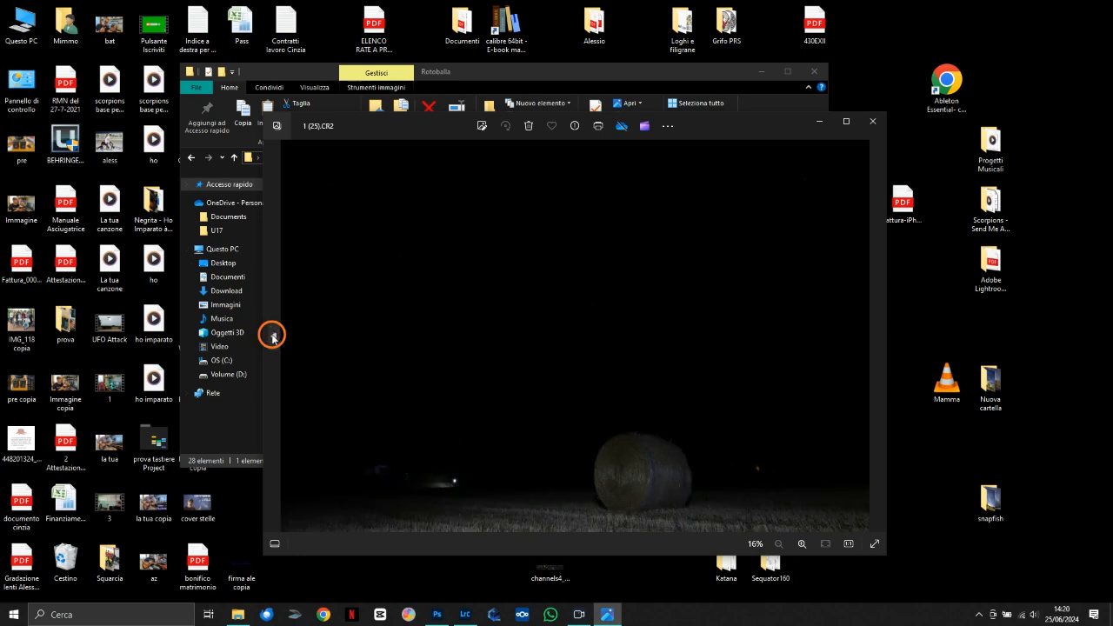
click(272, 338)
click(273, 338)
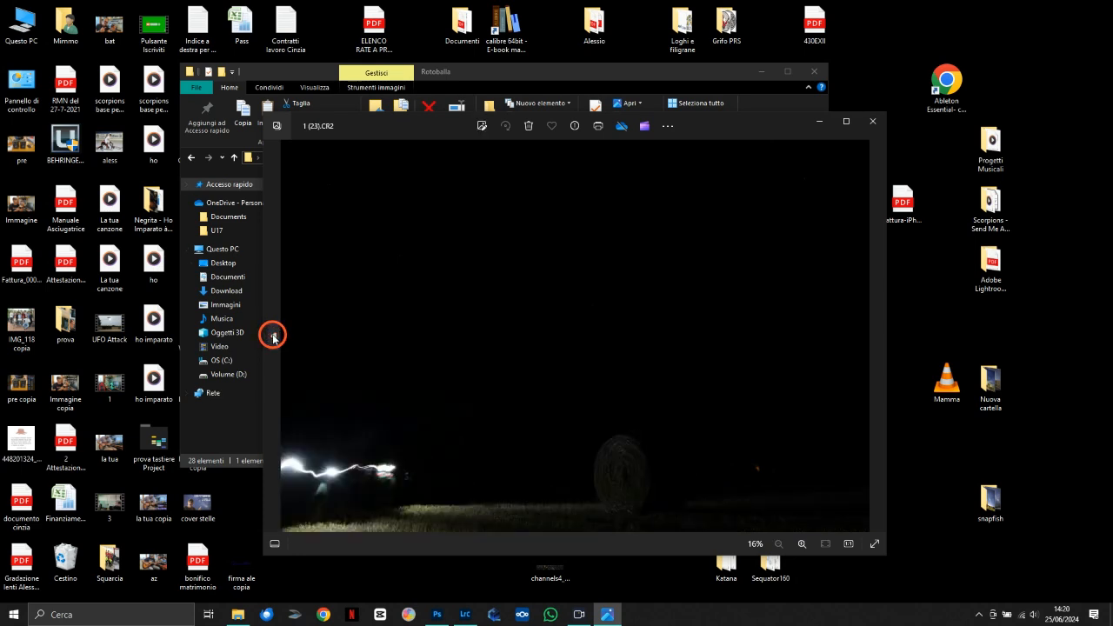
click(273, 338)
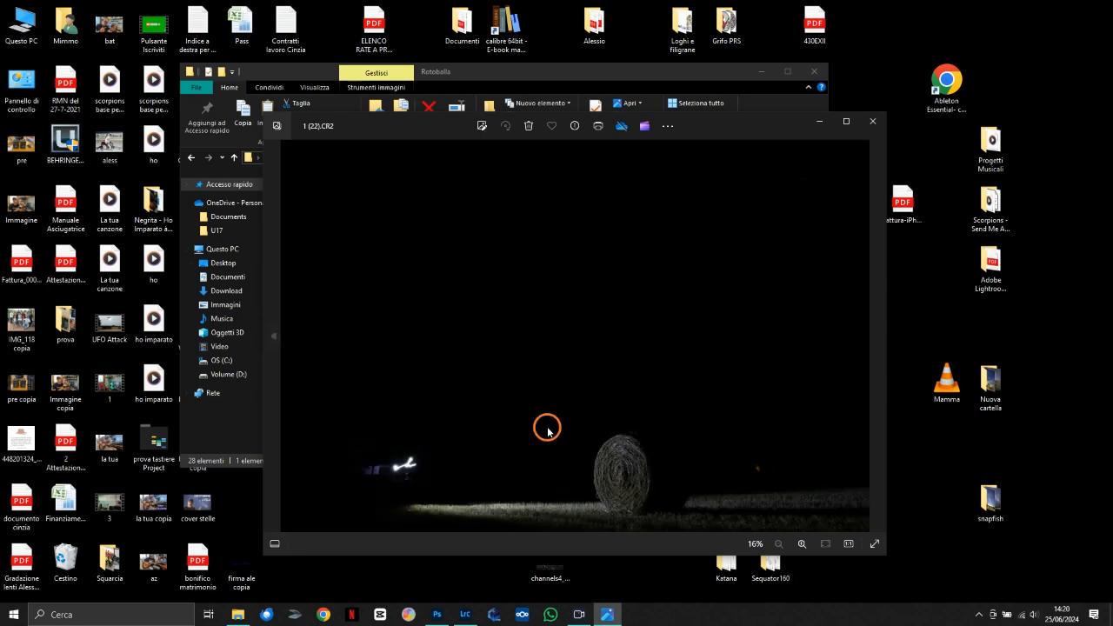
right_click(613, 446)
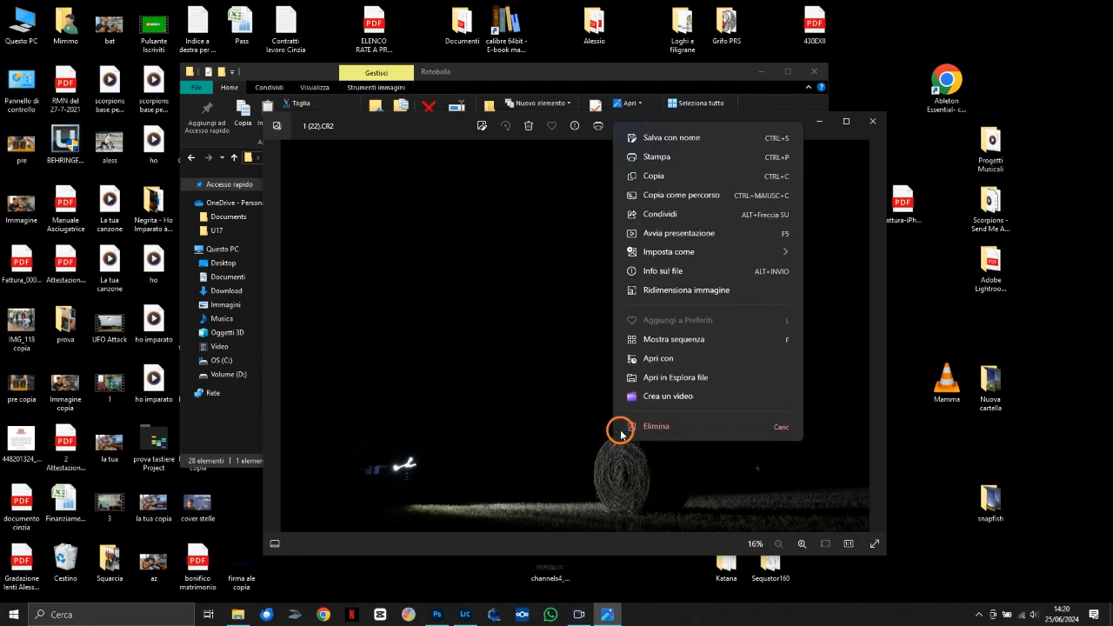
click(666, 272)
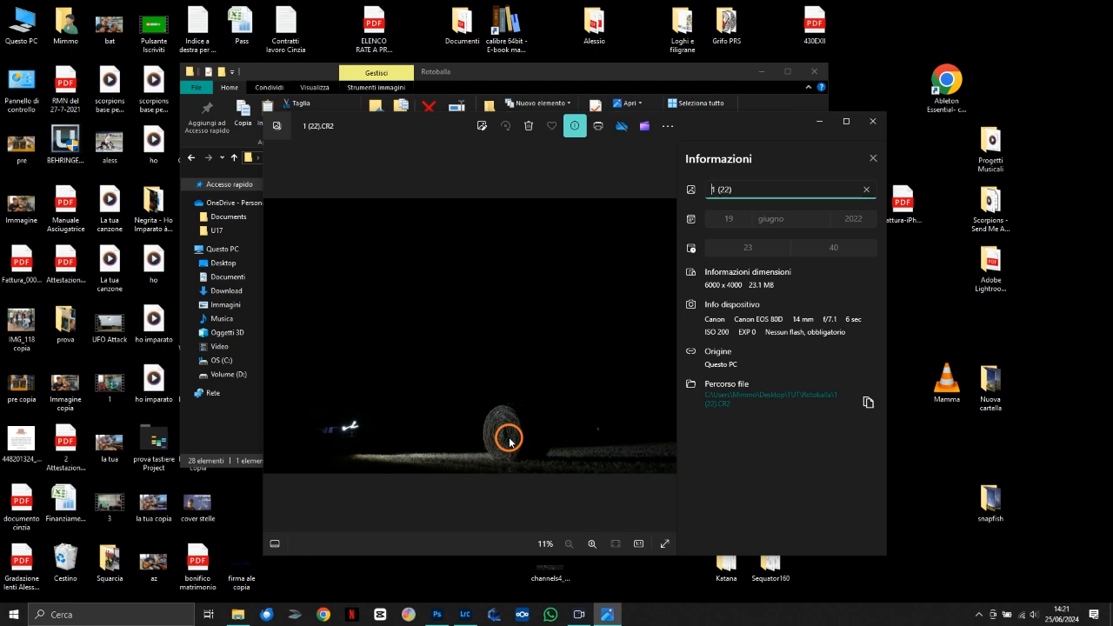
click(873, 157)
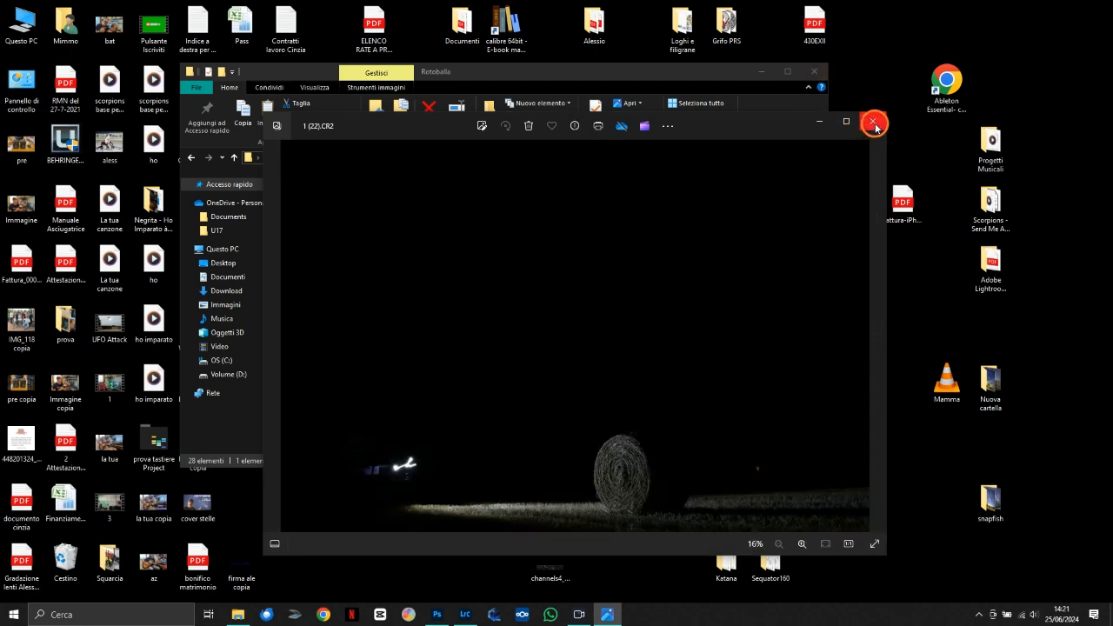
click(874, 124)
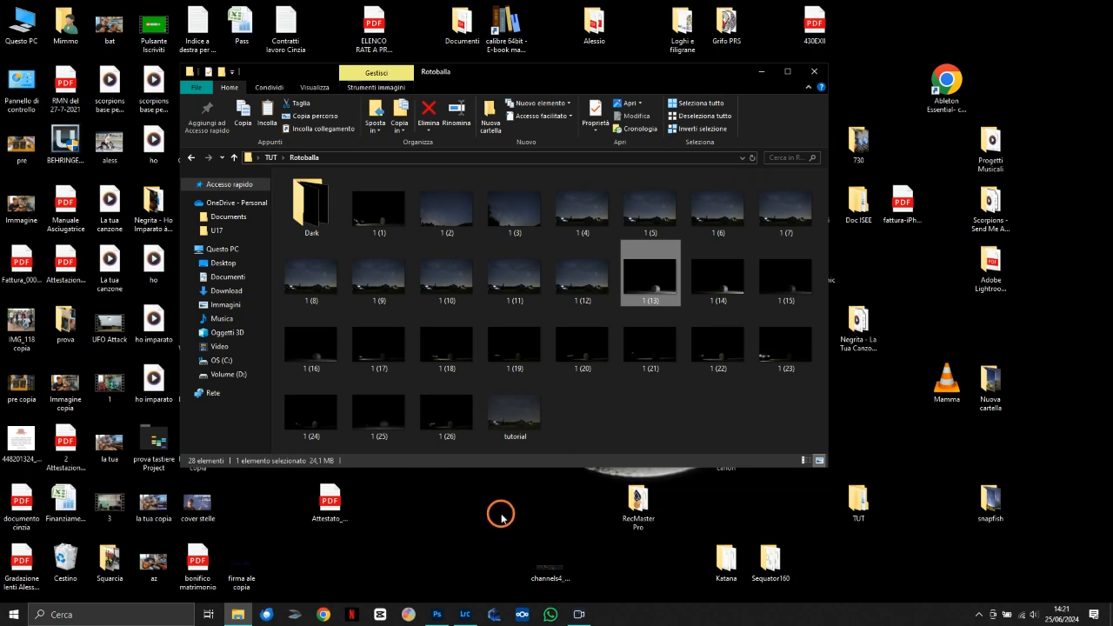
Switch to Lightroom Classic and choose the Rotoballa folder inside TUT as the import source.
click(467, 616)
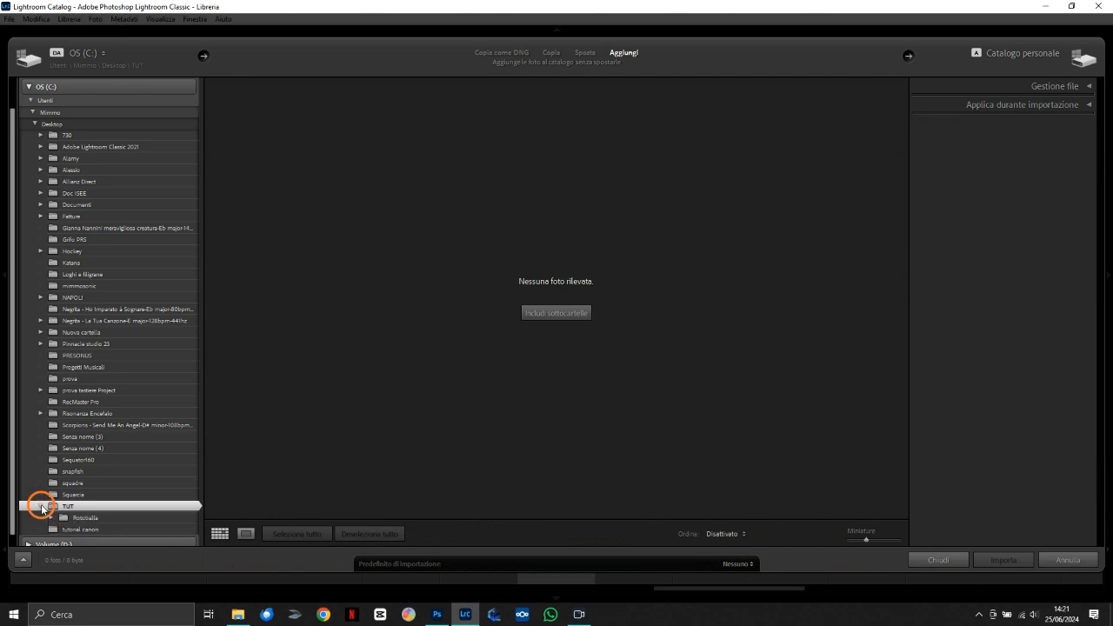
scroll(94, 473, down, 1)
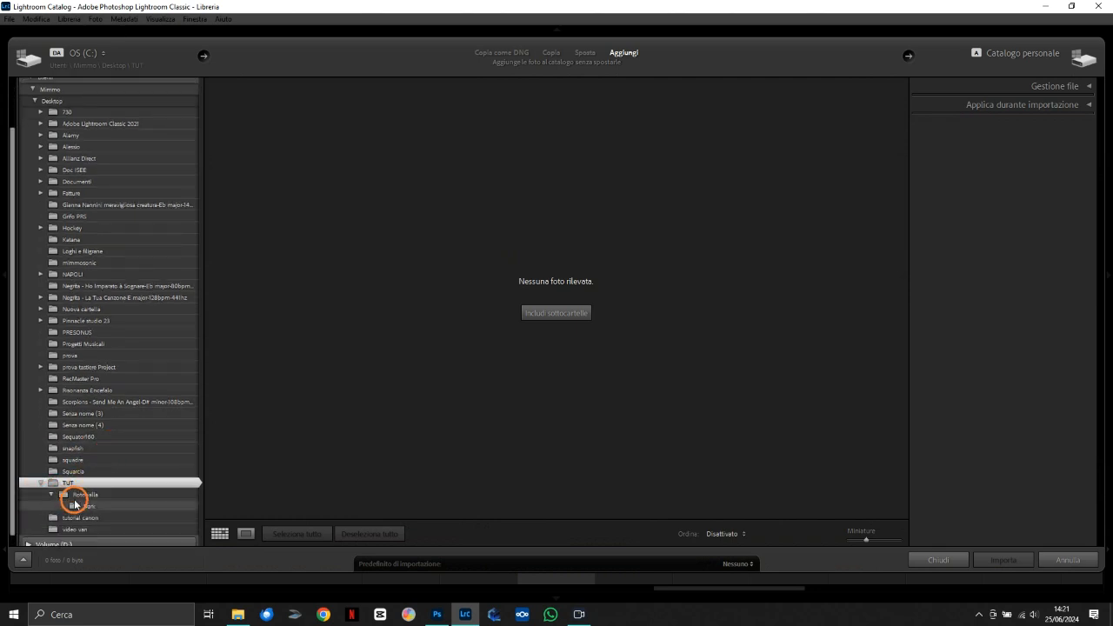
click(75, 495)
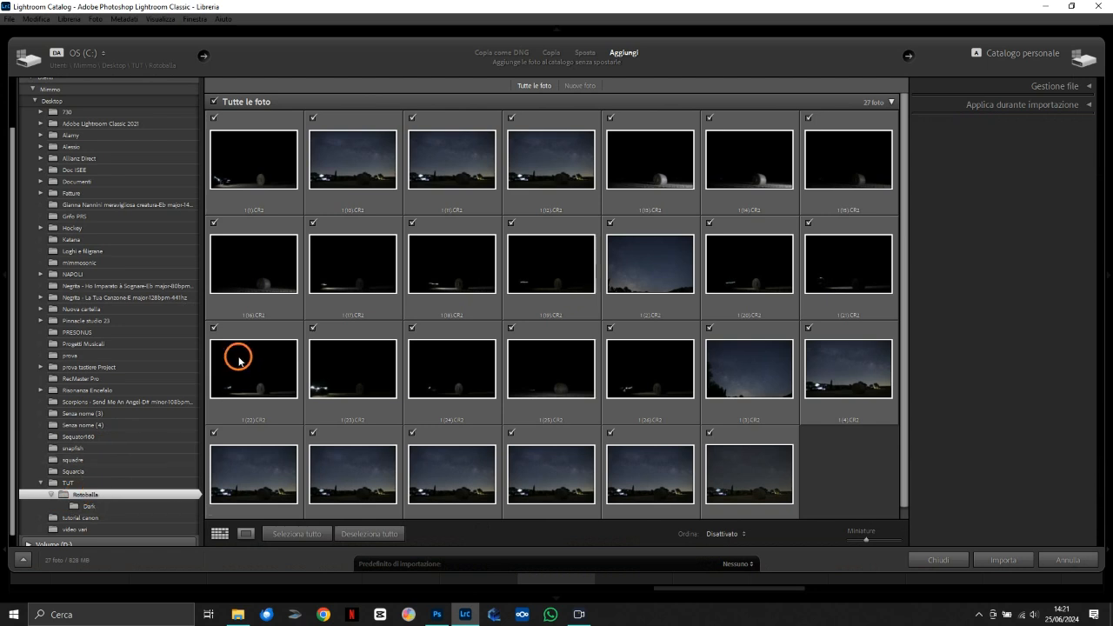
Exclude photos 1 (1).CR2 through 1 (12).CR2 and import the remaining hay bale shots together with tutorial.tif.
scroll(815, 455, down, 1)
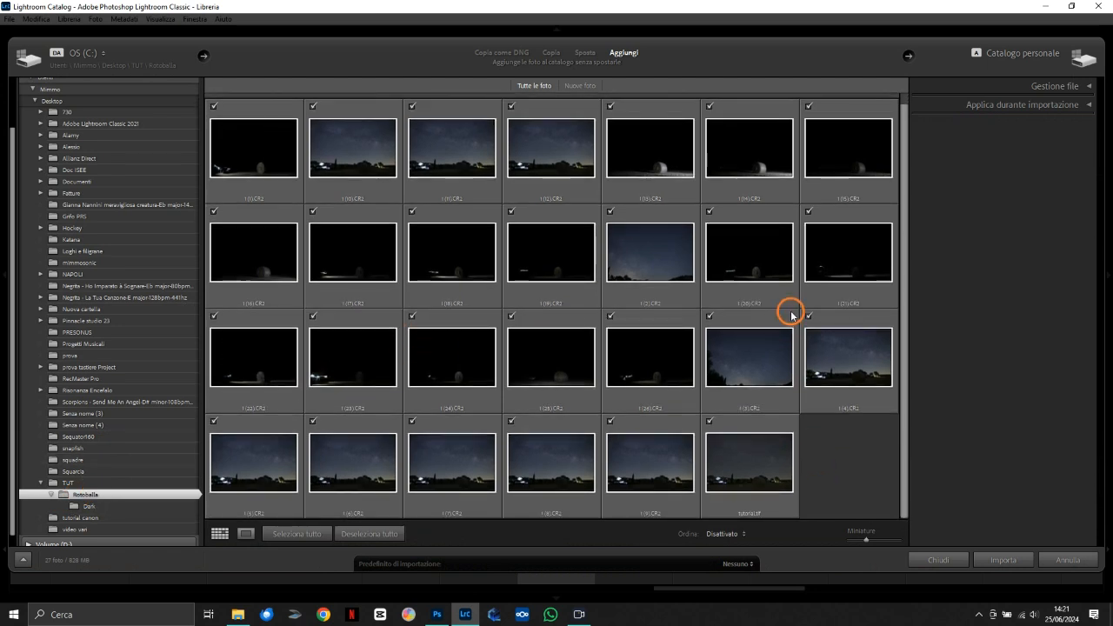
click(213, 106)
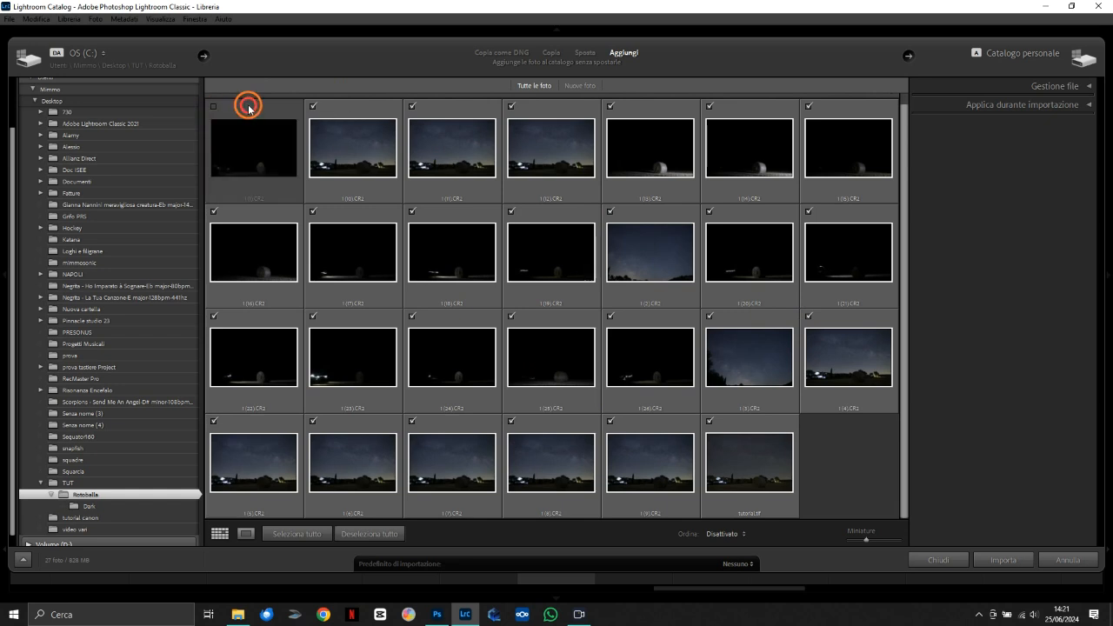
click(313, 106)
click(413, 107)
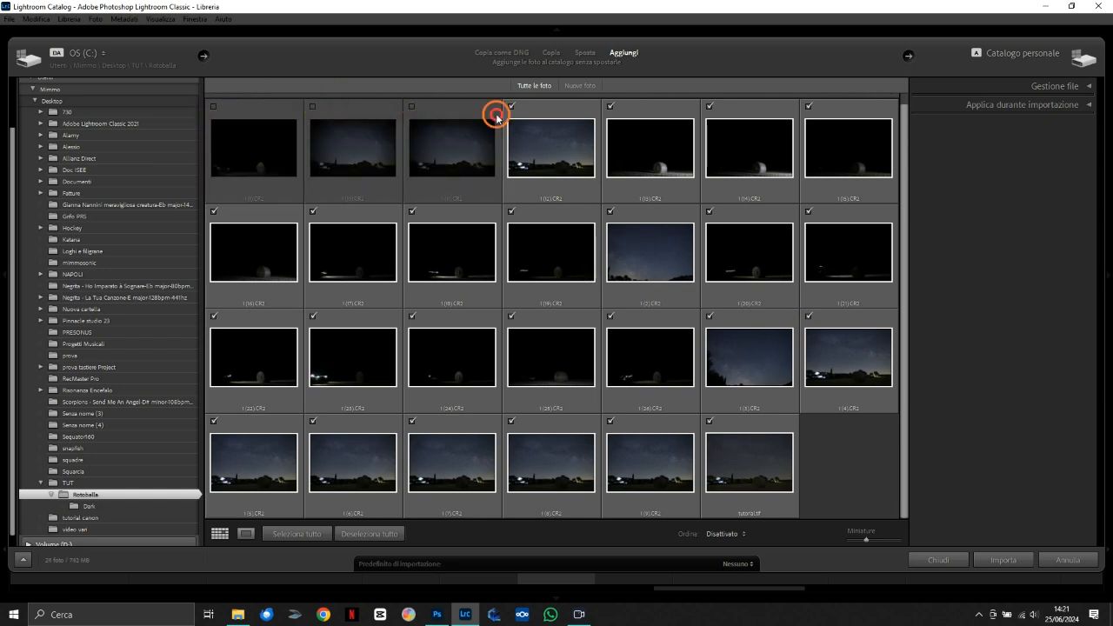
click(511, 106)
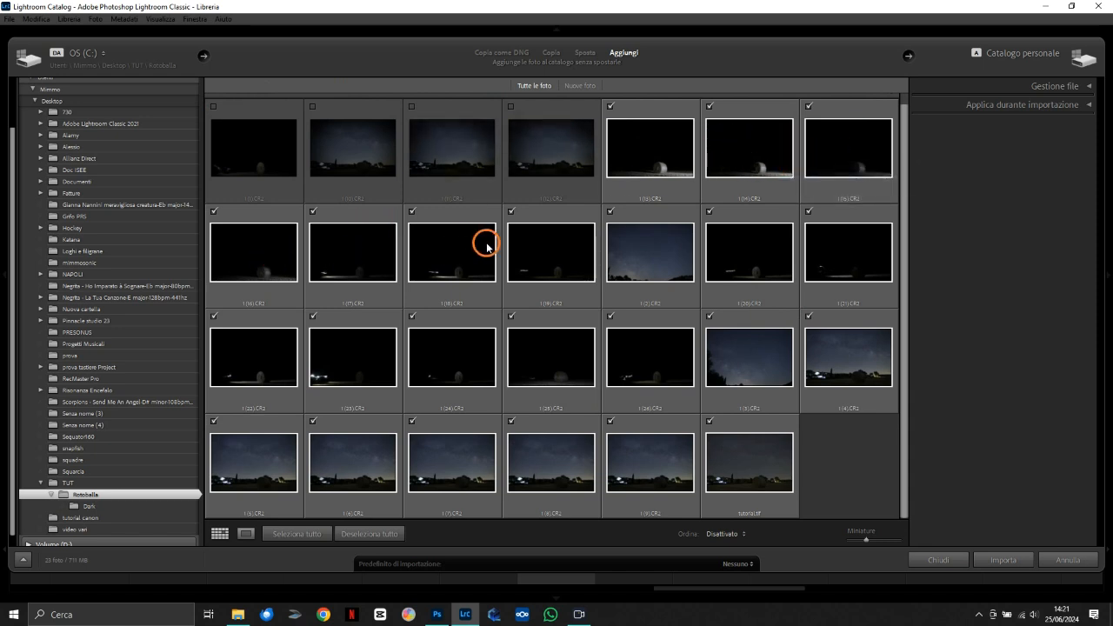
click(611, 213)
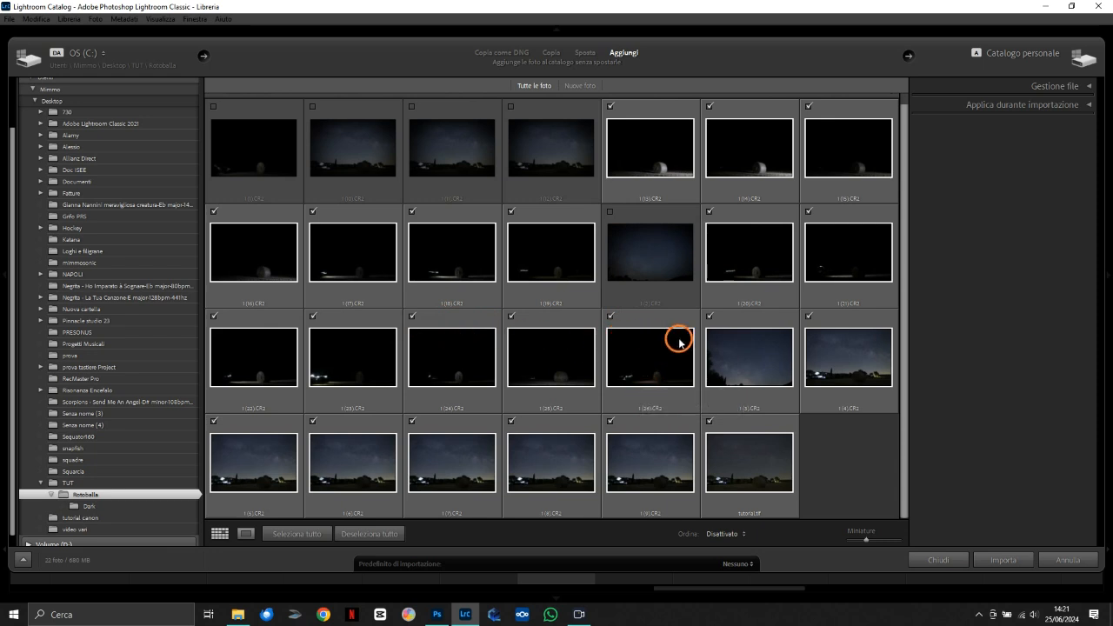
click(712, 316)
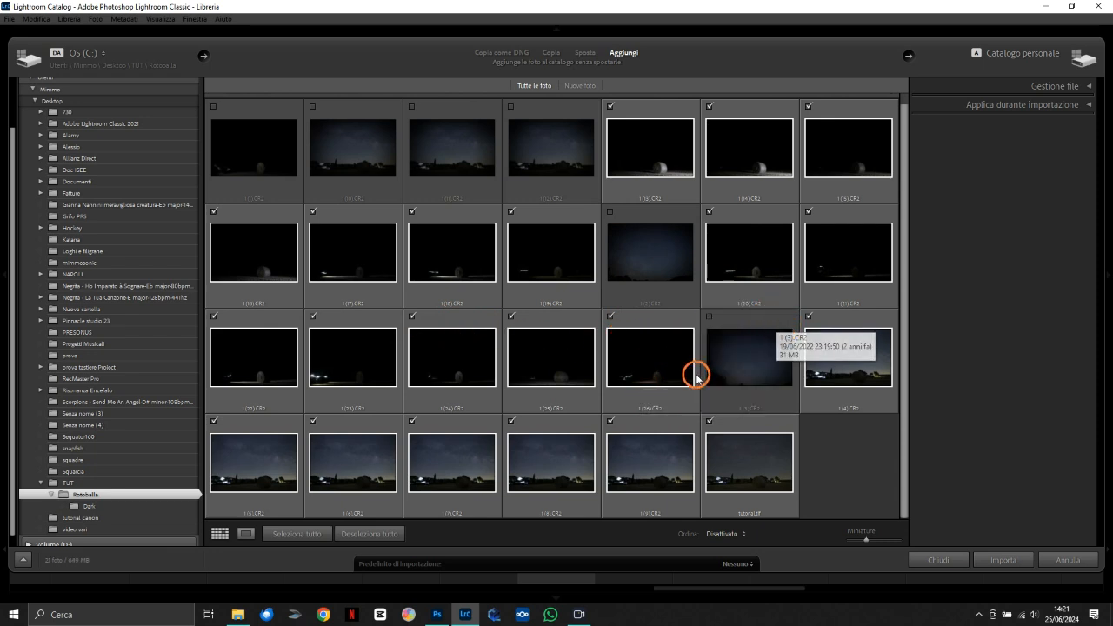
click(809, 317)
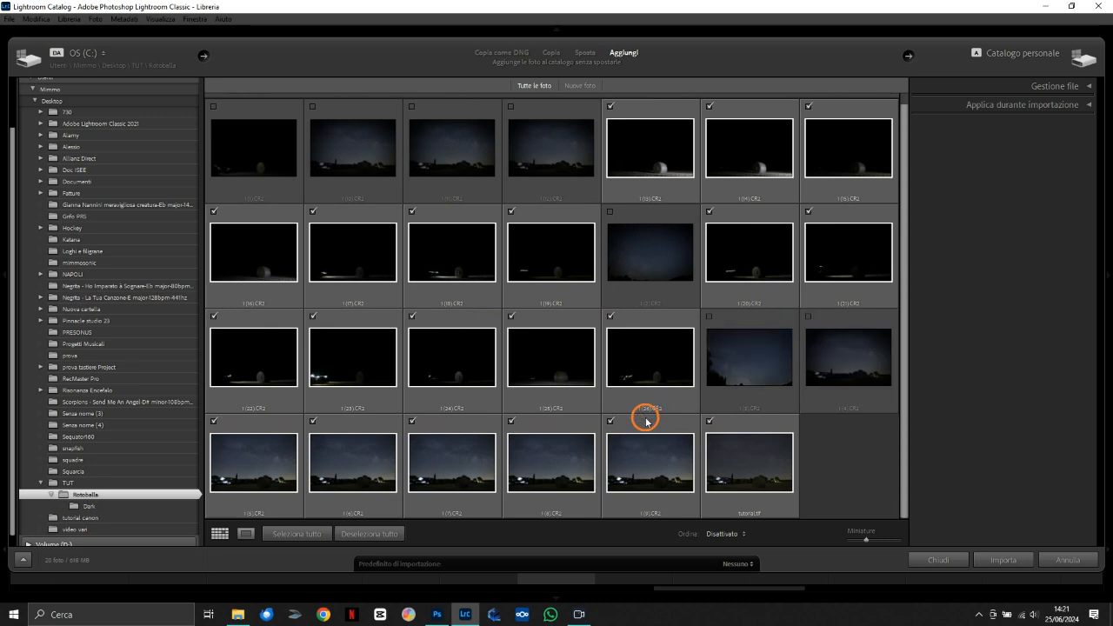
click(611, 421)
click(512, 421)
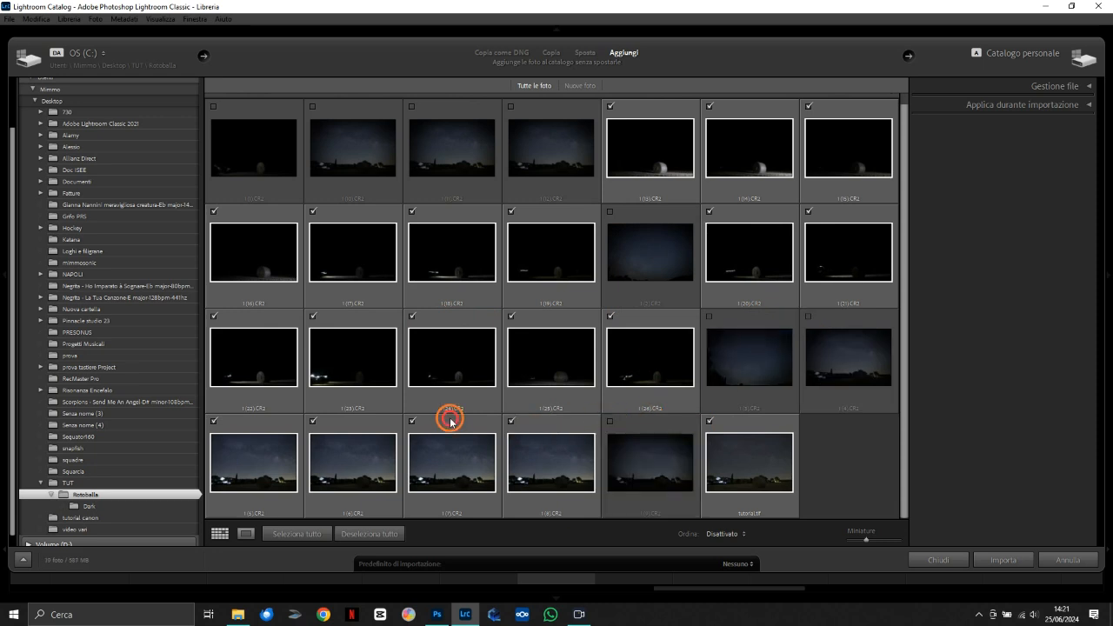
click(412, 421)
click(314, 421)
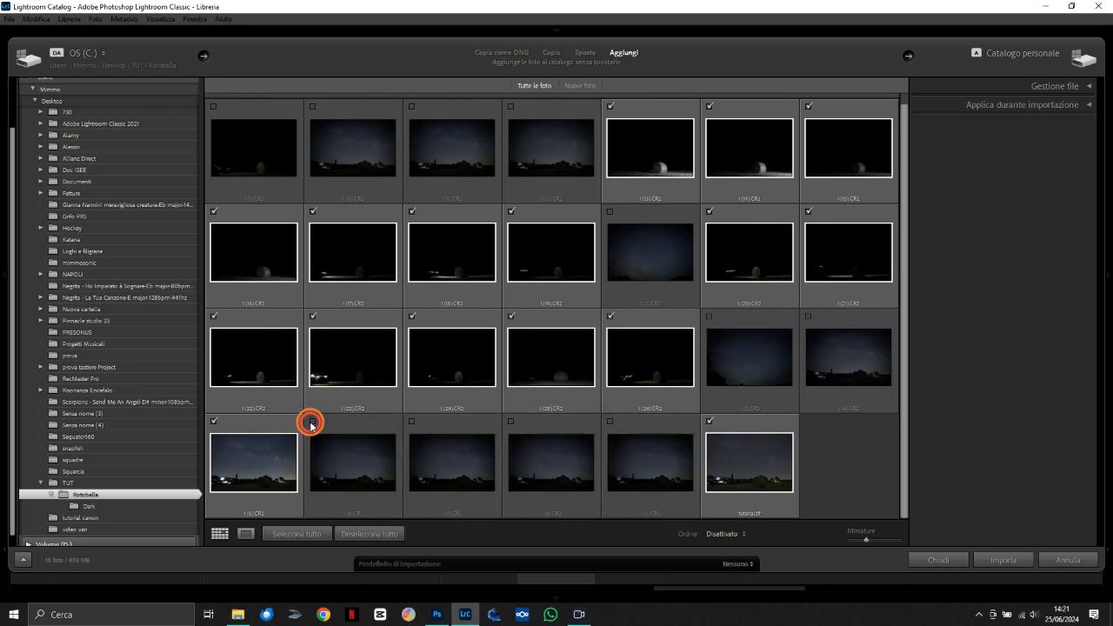
click(214, 421)
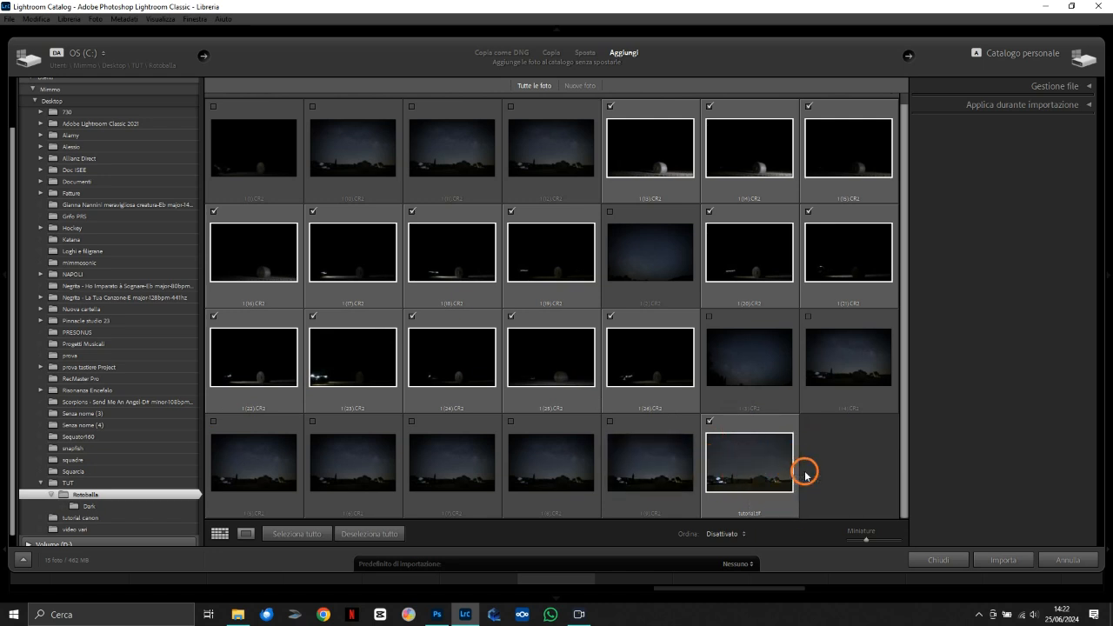
click(988, 556)
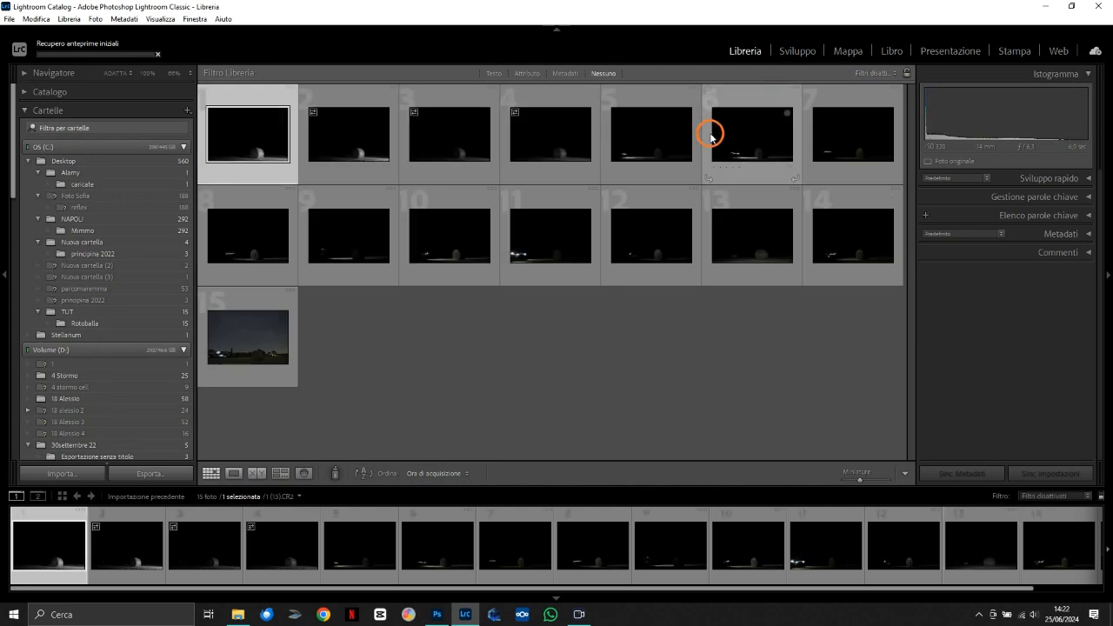
Open the stacked image tutorial.tif in the Develop (Sviluppo) module.
click(794, 52)
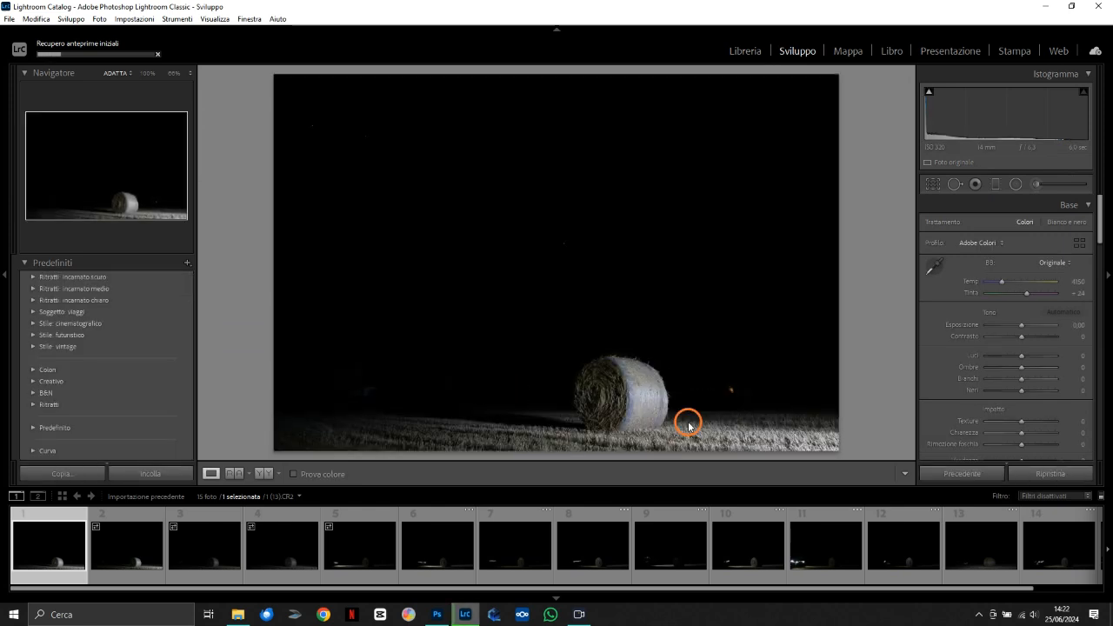
drag(814, 590, 1015, 590)
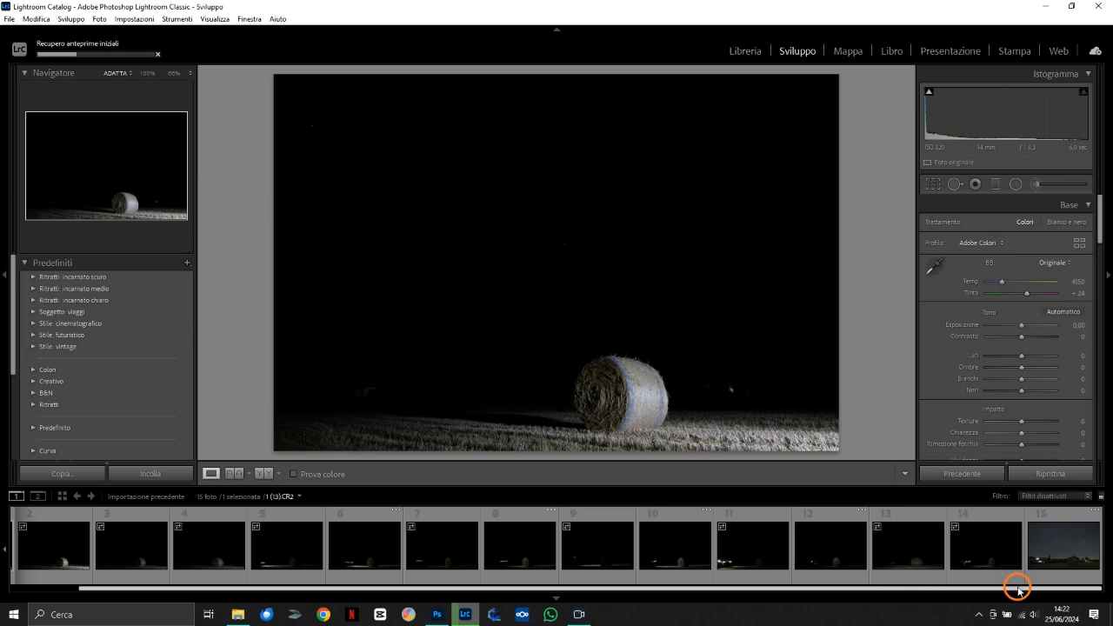
click(1050, 546)
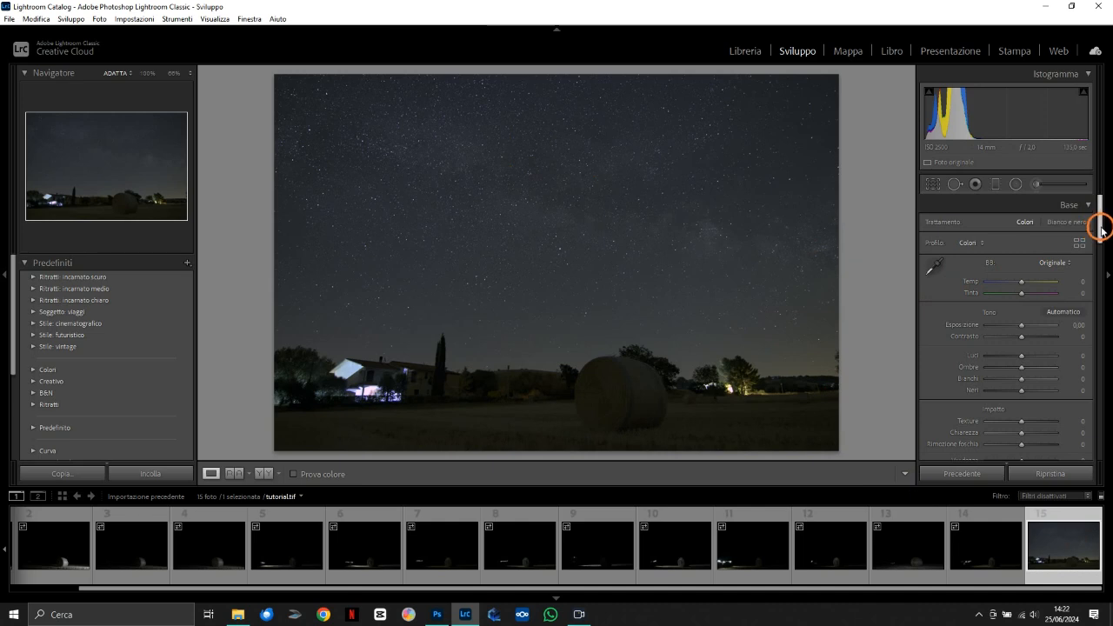
Raise Whites (Bianchi) to +66 and Clarity (Chiarezza) to +34 on the stacked night-sky image.
drag(1102, 228, 1102, 244)
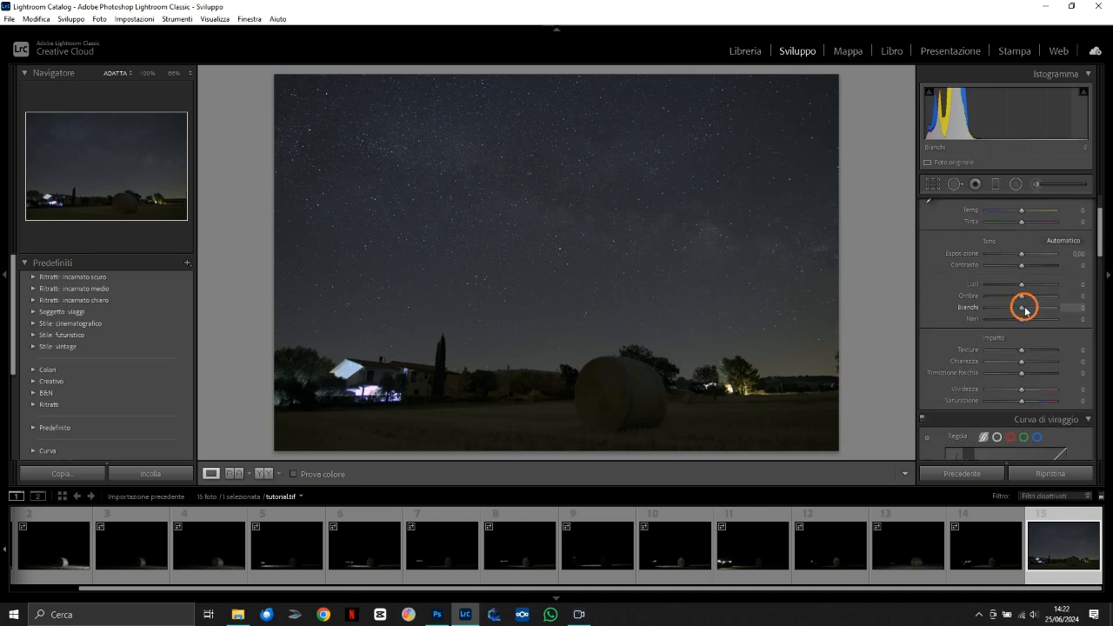
drag(1023, 308, 1045, 311)
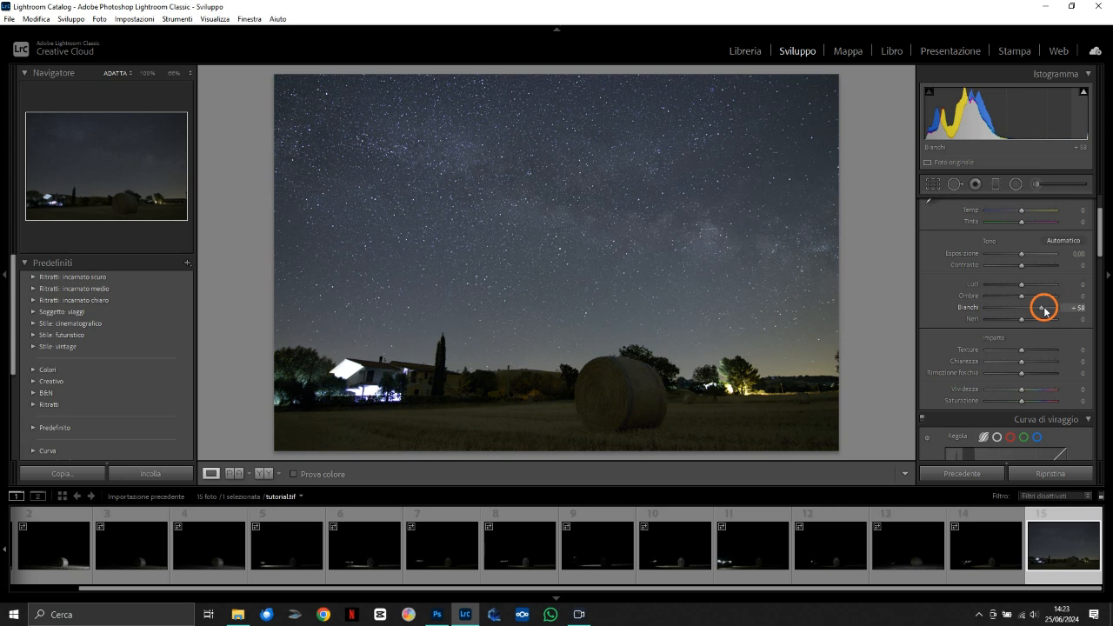
drag(1045, 311, 1049, 310)
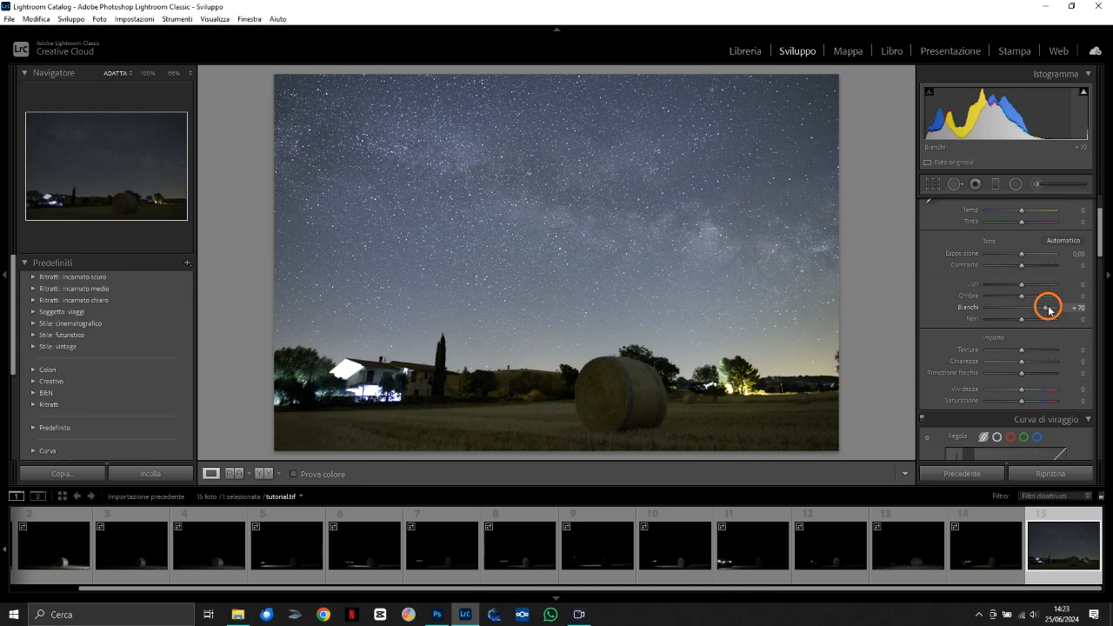
drag(1049, 309, 1046, 310)
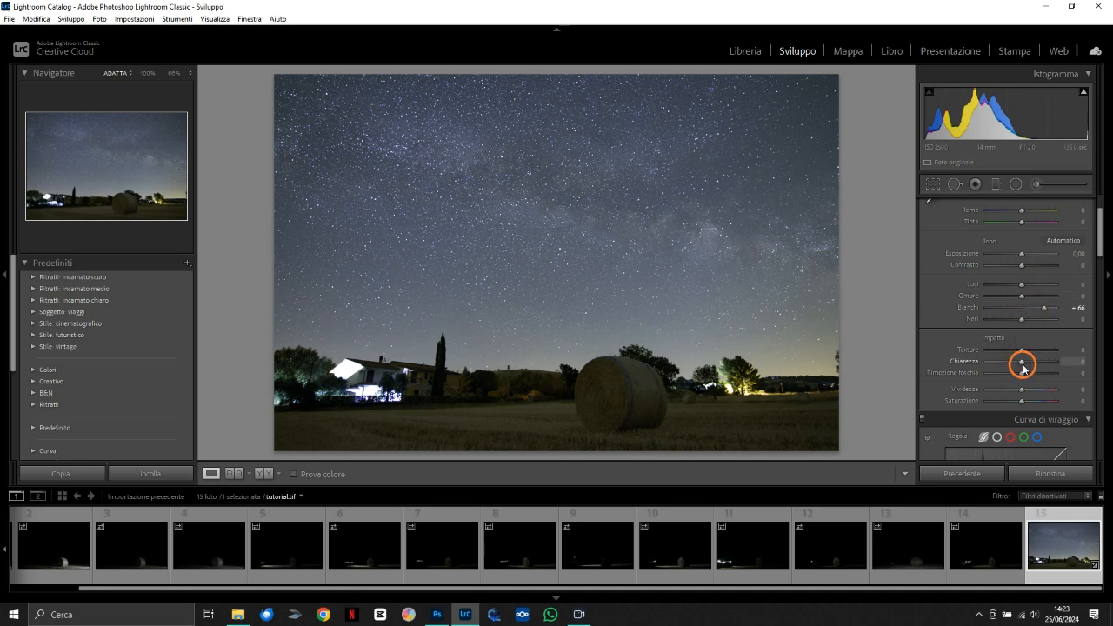
drag(1024, 366, 1047, 359)
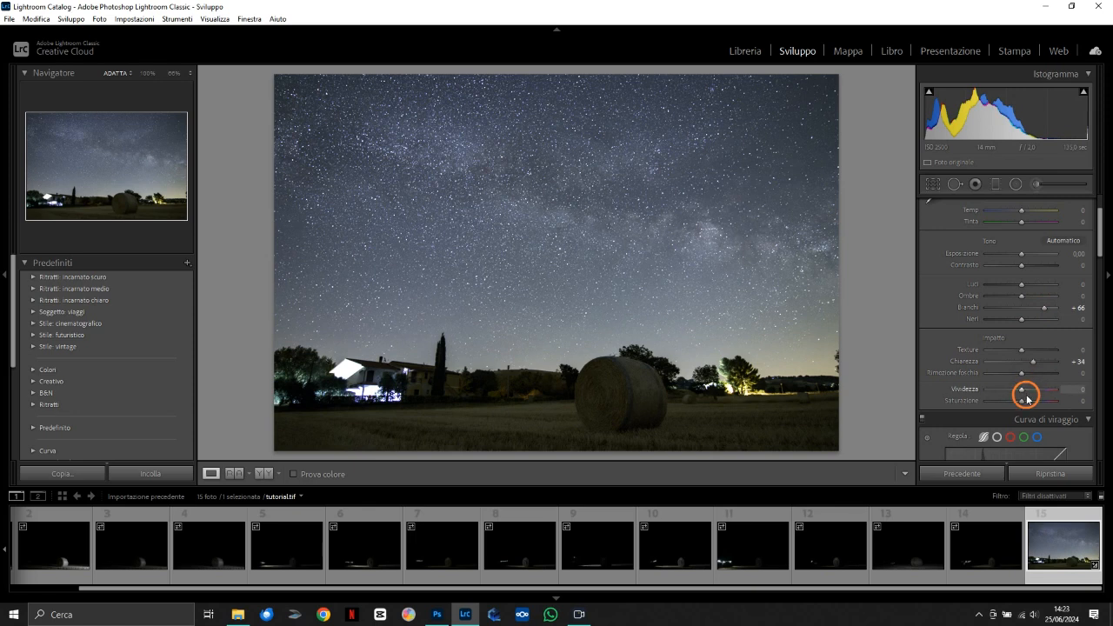
scroll(1022, 374, down, 2)
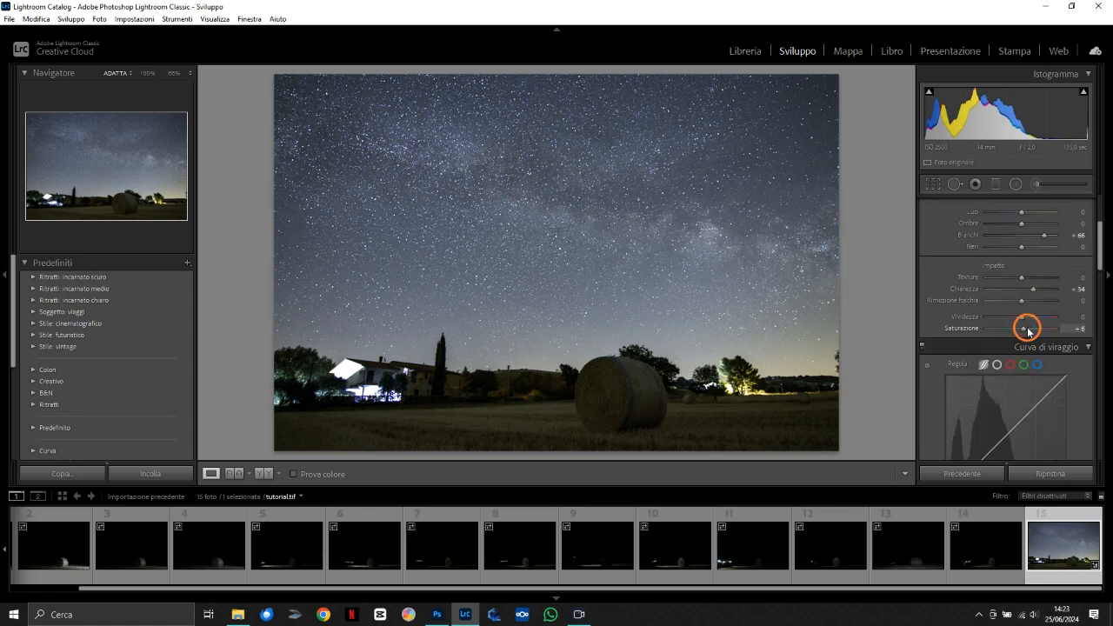
Raise Saturation (Saturazione) to +29 and Contrast (Contrasto) to +26 on the stacked night-sky image.
drag(1029, 332, 1033, 331)
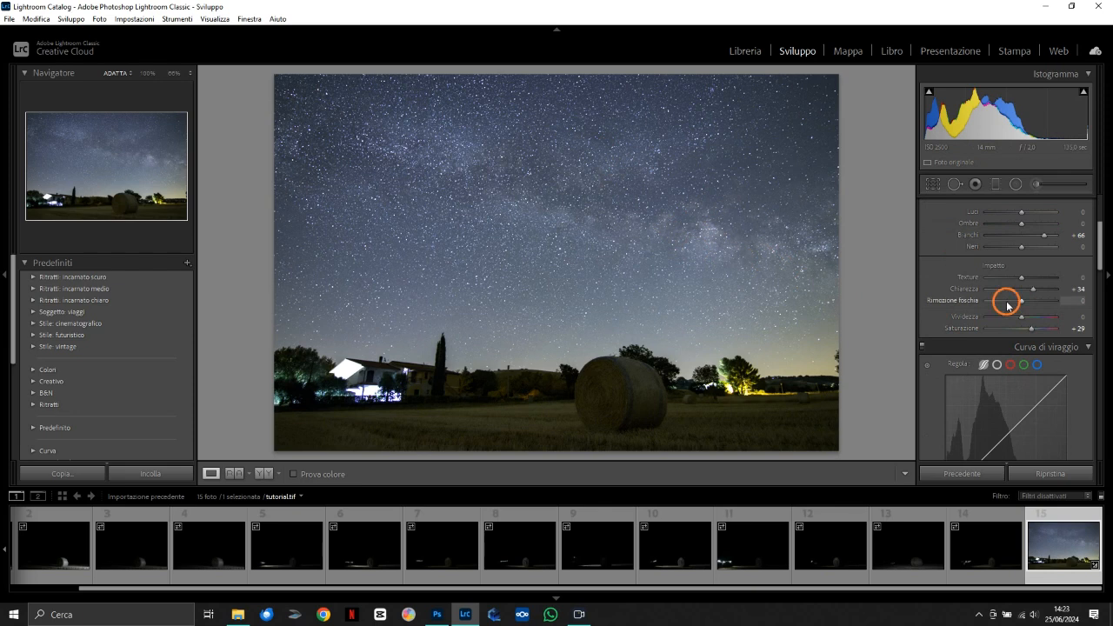
scroll(1001, 279, up, 2)
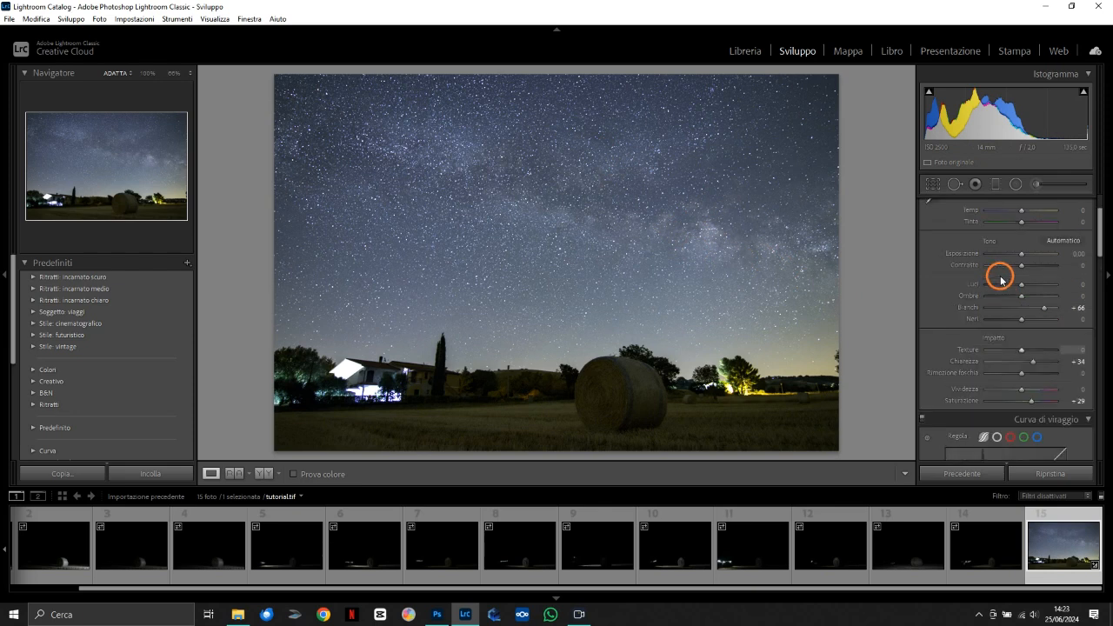
drag(1019, 265, 1034, 273)
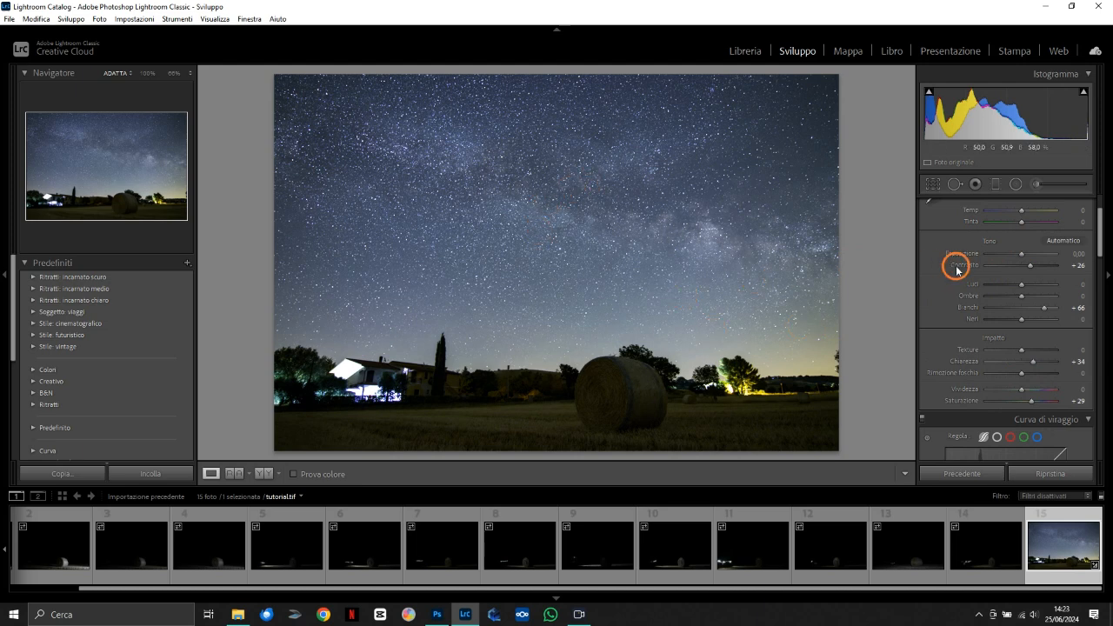
Sharpen the stars in the stacked image with Amount (Fattore) 44 and Masking (Mascheratura) 94.
scroll(1009, 329, down, 2)
scroll(1018, 336, down, 5)
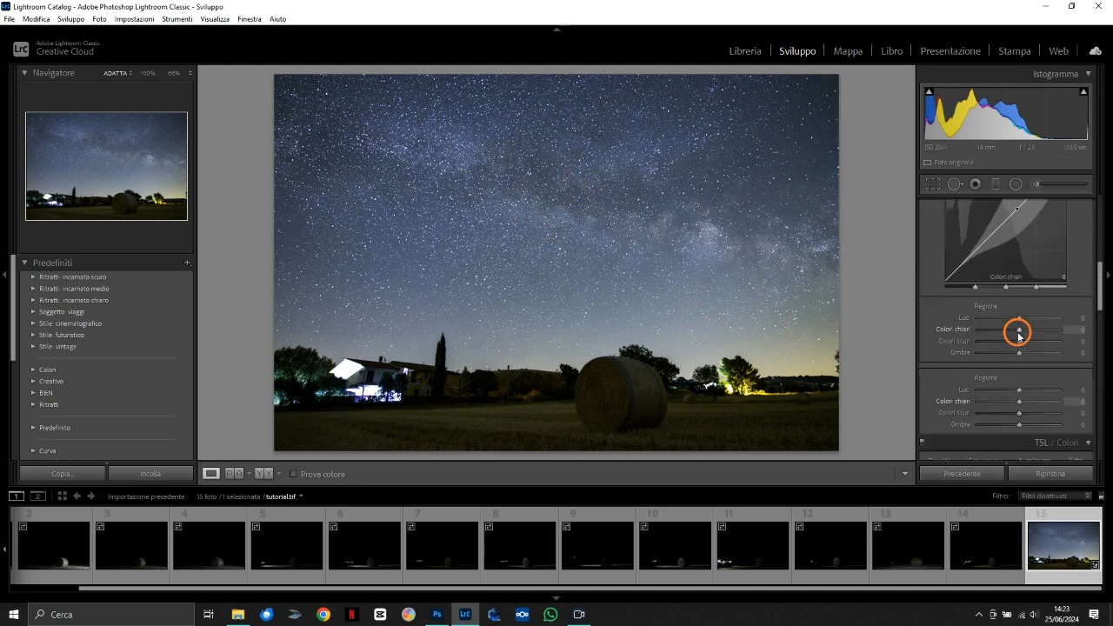
scroll(1019, 334, down, 8)
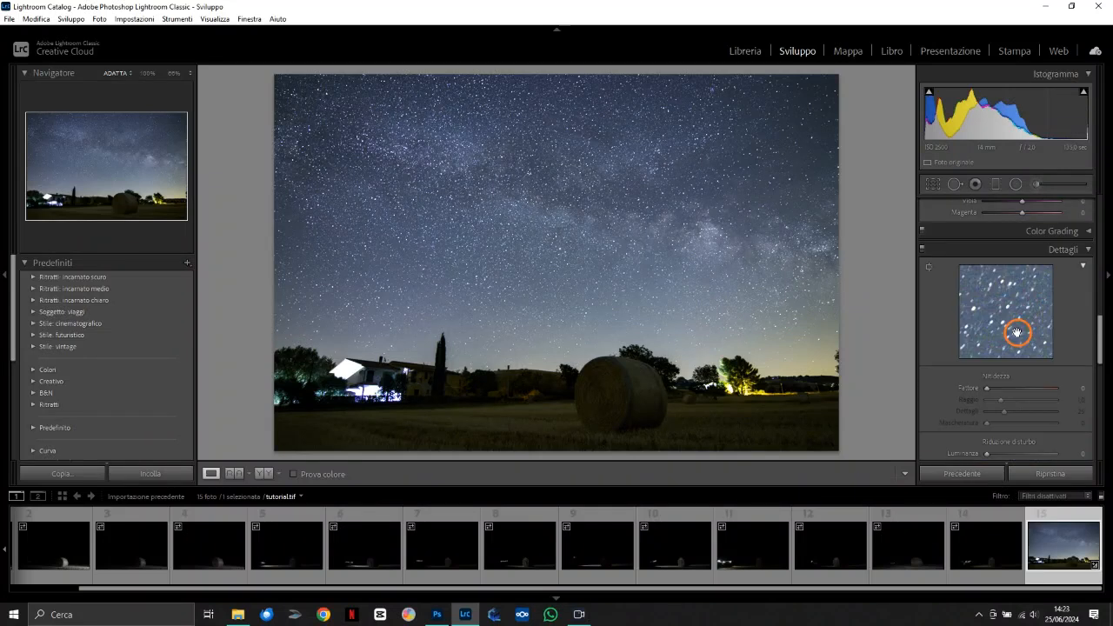
drag(1015, 336, 956, 278)
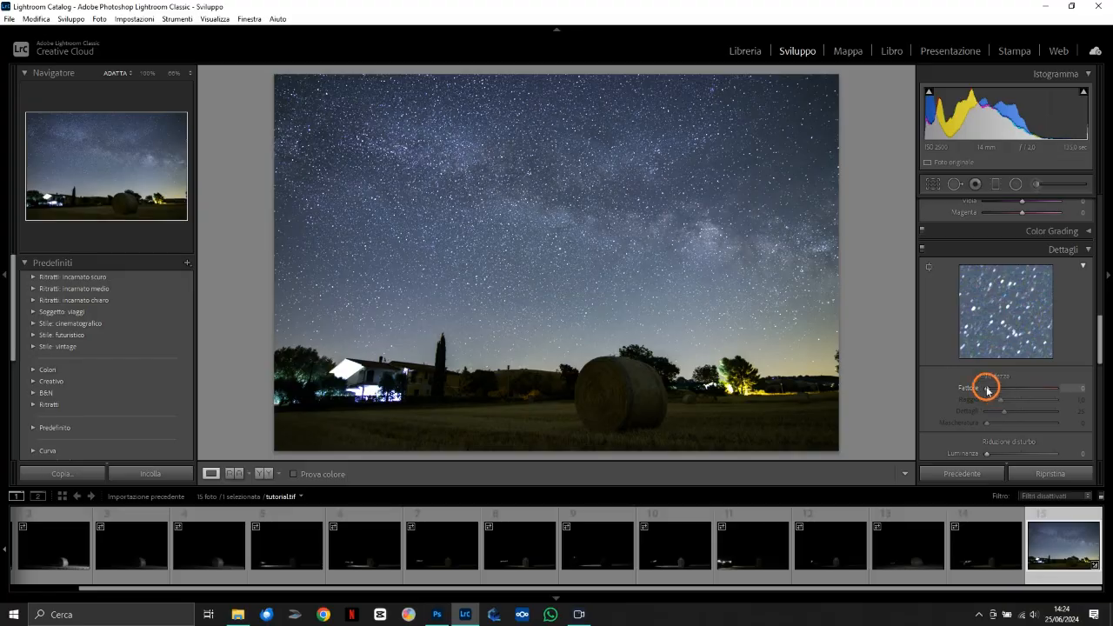
drag(987, 390, 1007, 385)
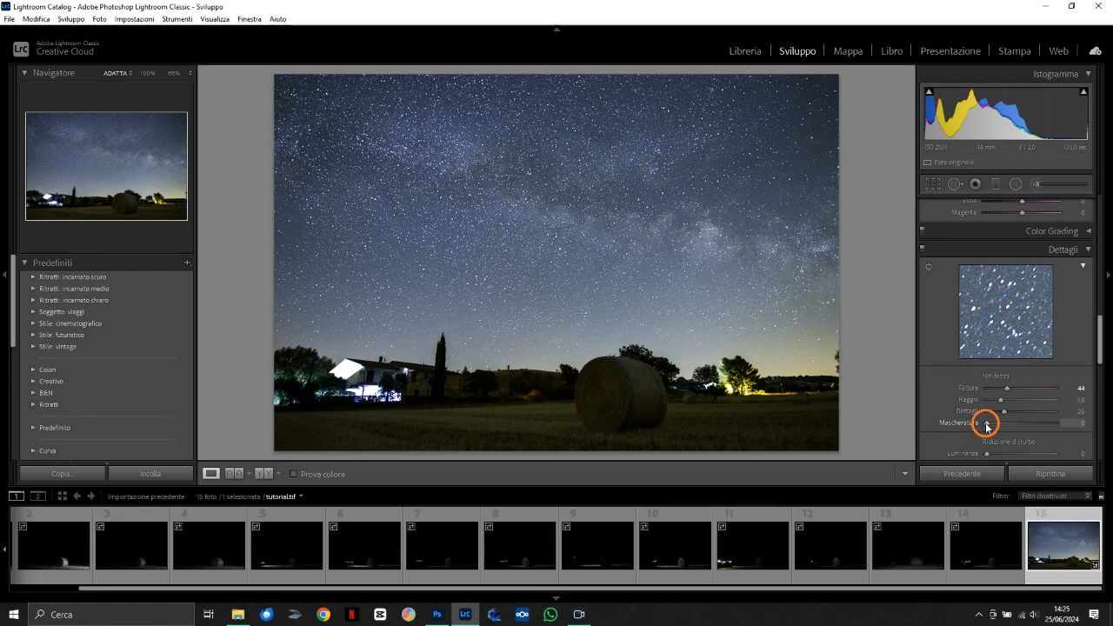
drag(987, 426, 1050, 422)
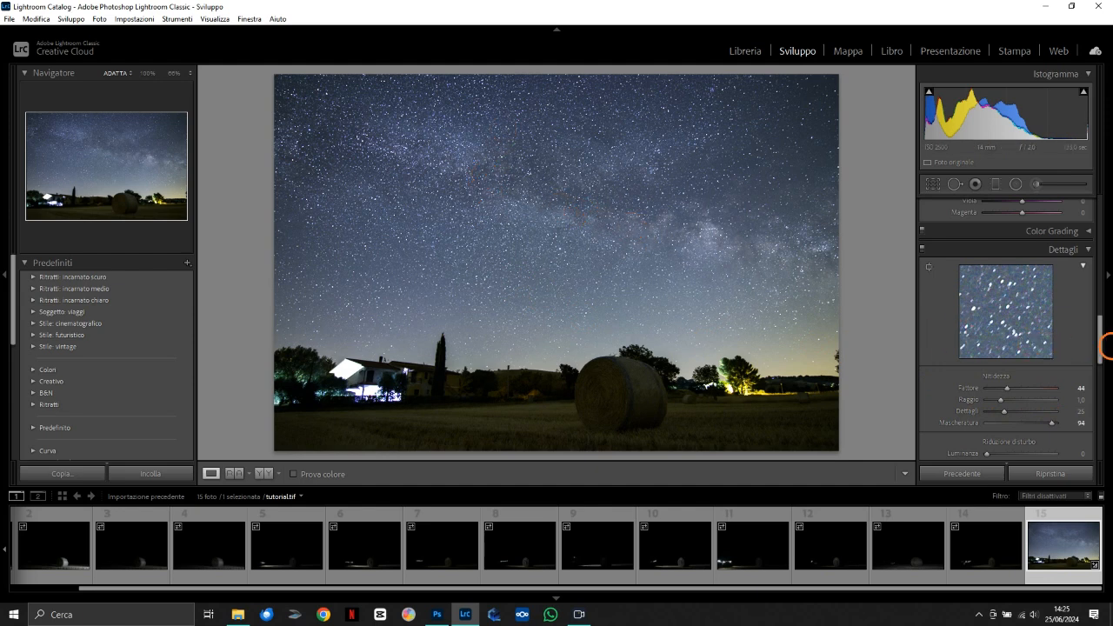
Set Vibrance (Vividezza) to +13, and try Dehaze (Rimozione foschia) at +28 before resetting it.
drag(1100, 353, 1110, 257)
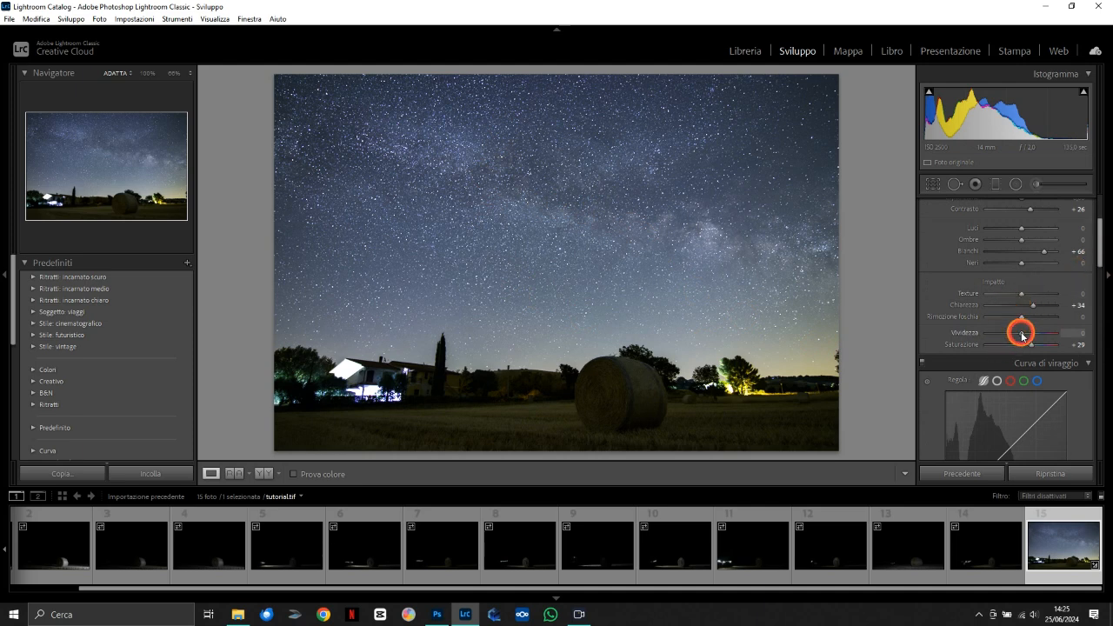
drag(1022, 334, 1026, 336)
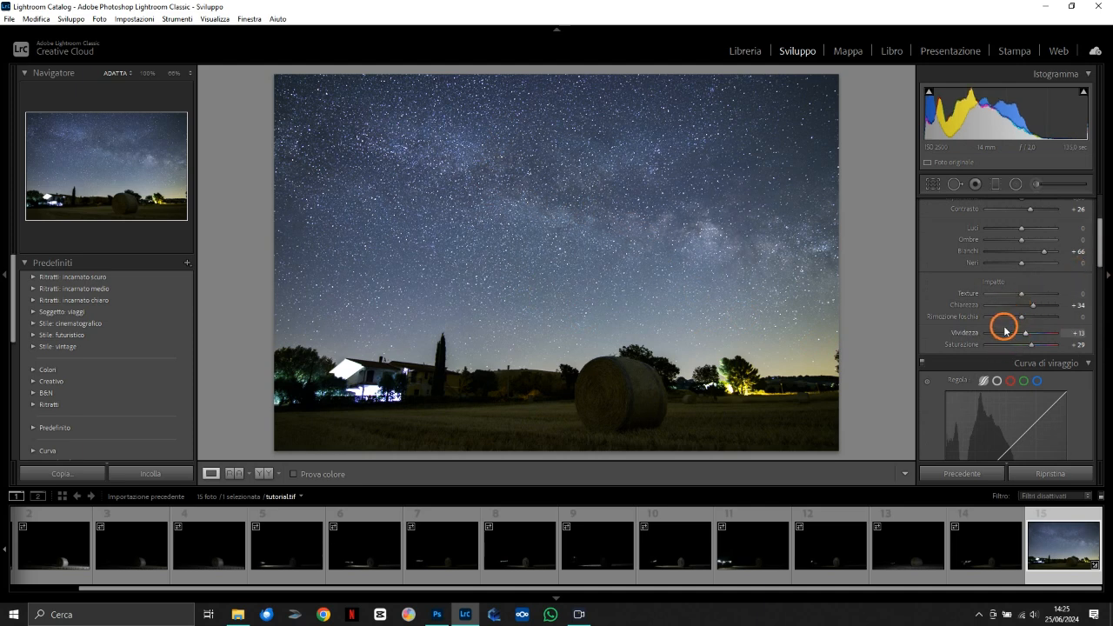
drag(1023, 320, 1037, 320)
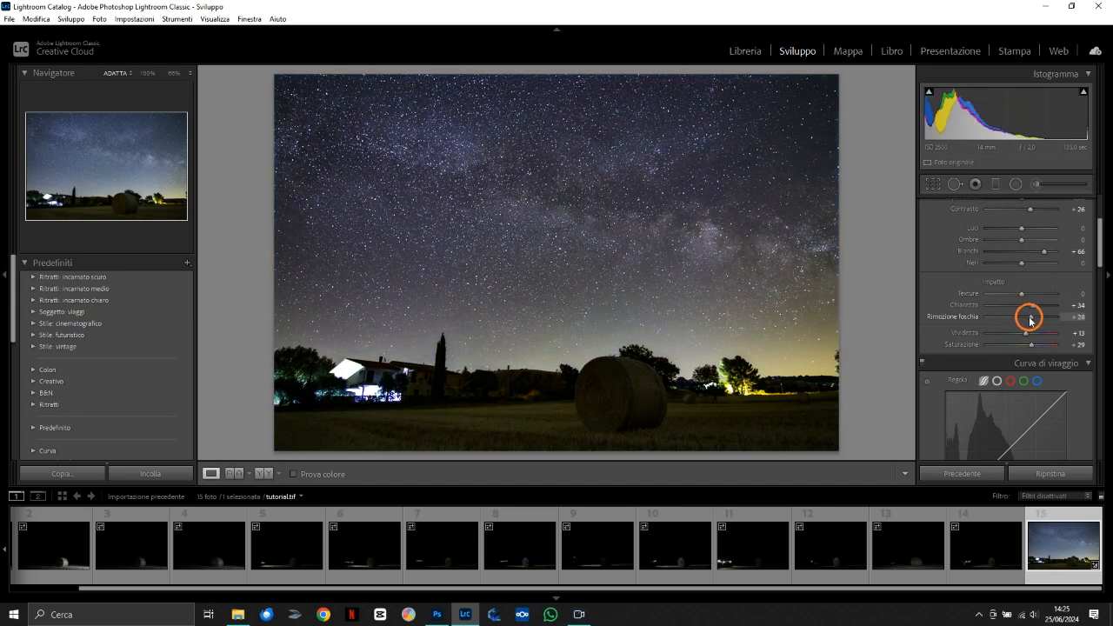
double_click(1031, 320)
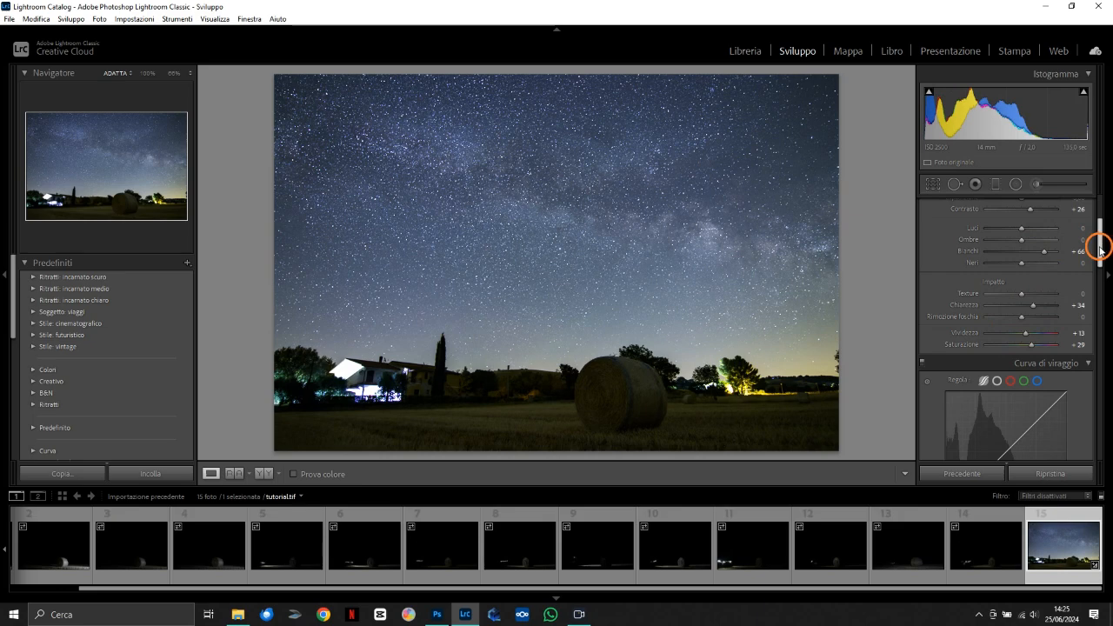
drag(1100, 250, 1098, 229)
click(642, 152)
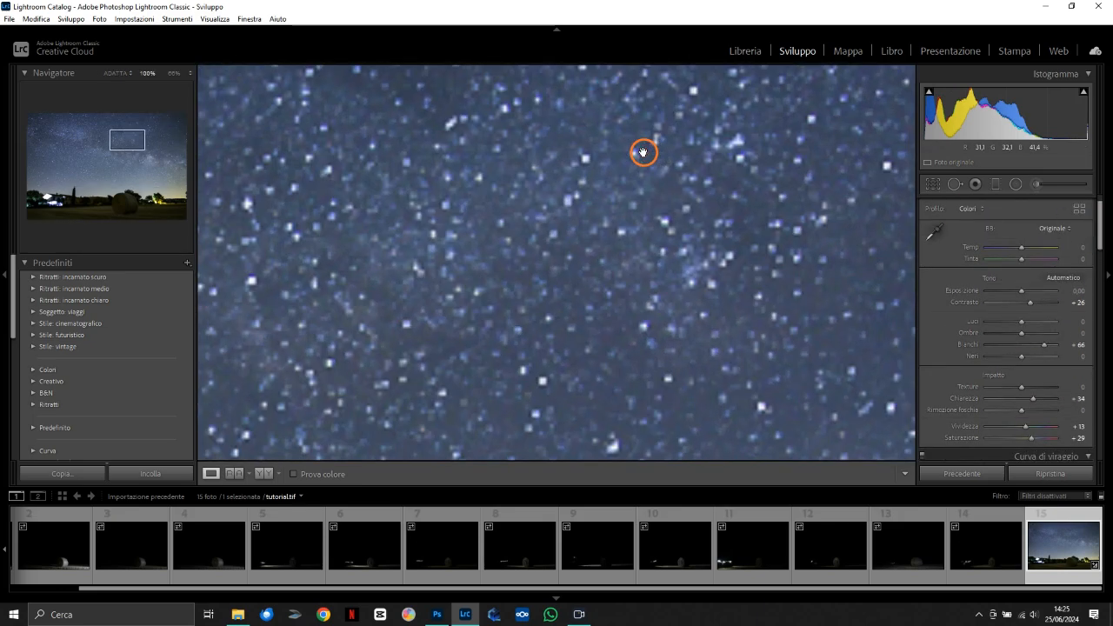
click(627, 235)
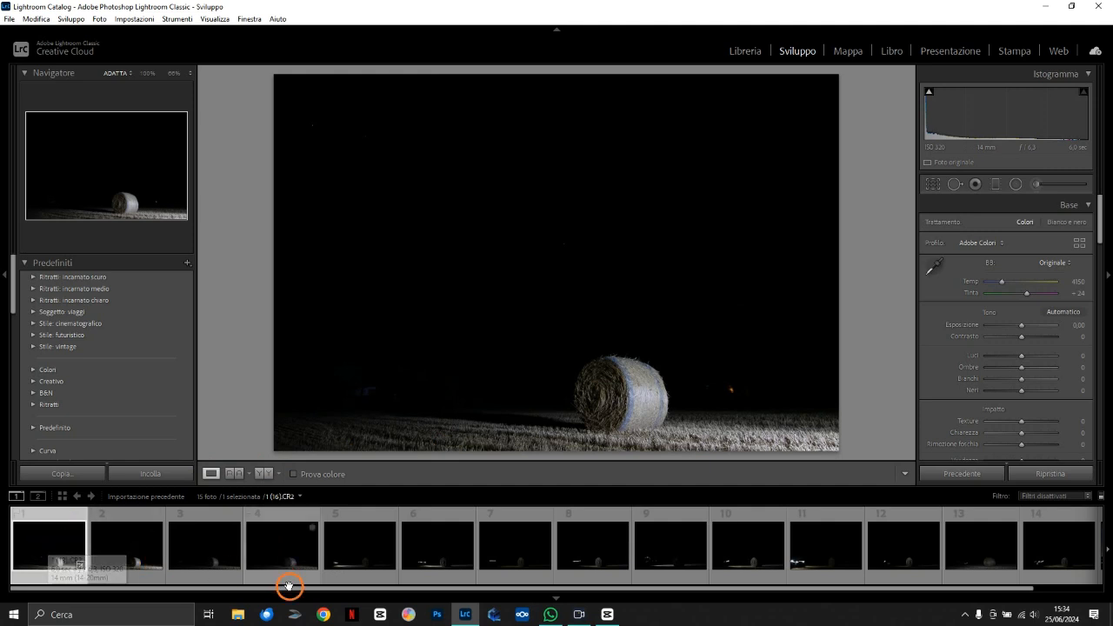
Select all 14 hay bale shots, leaving out tutorial.tif, with automatic synchronization (Sinc. automatica) enabled.
drag(392, 589, 553, 600)
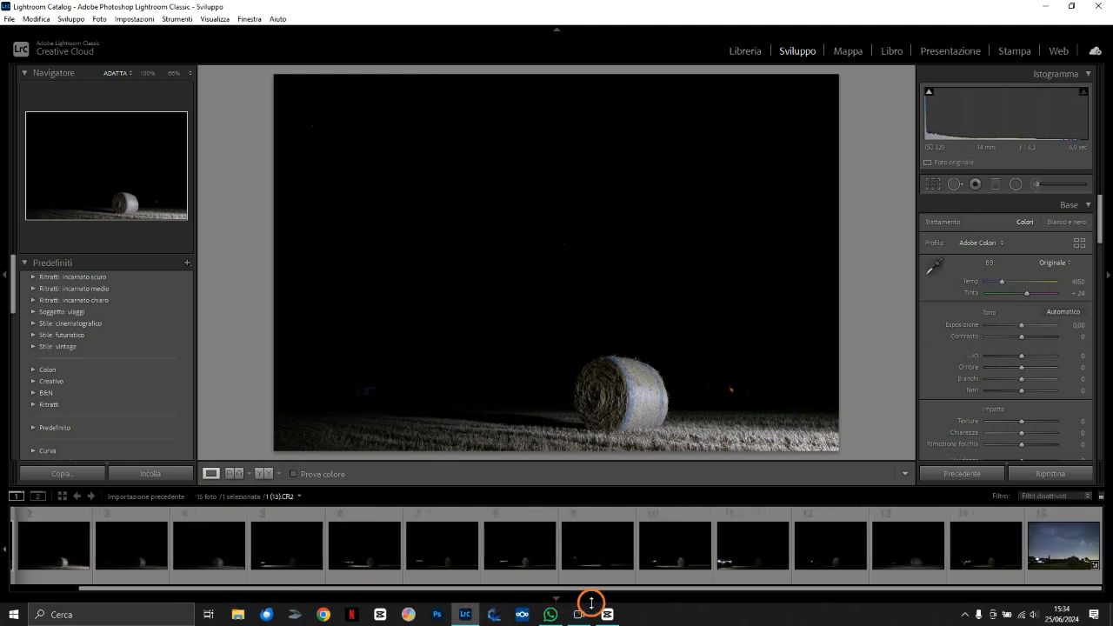
shift+click(981, 548)
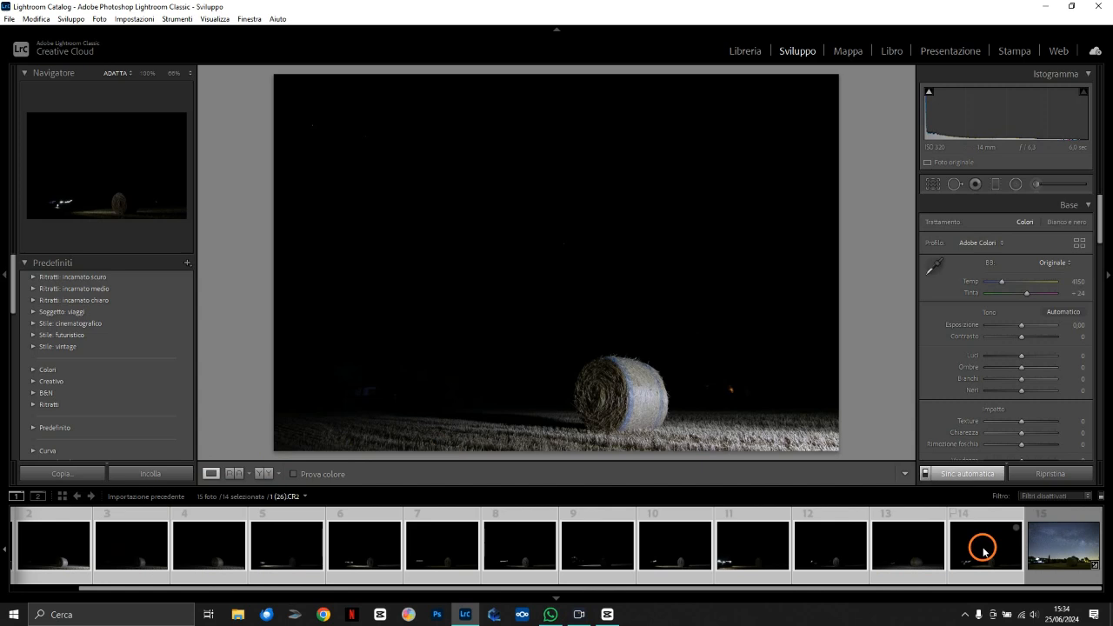
click(926, 474)
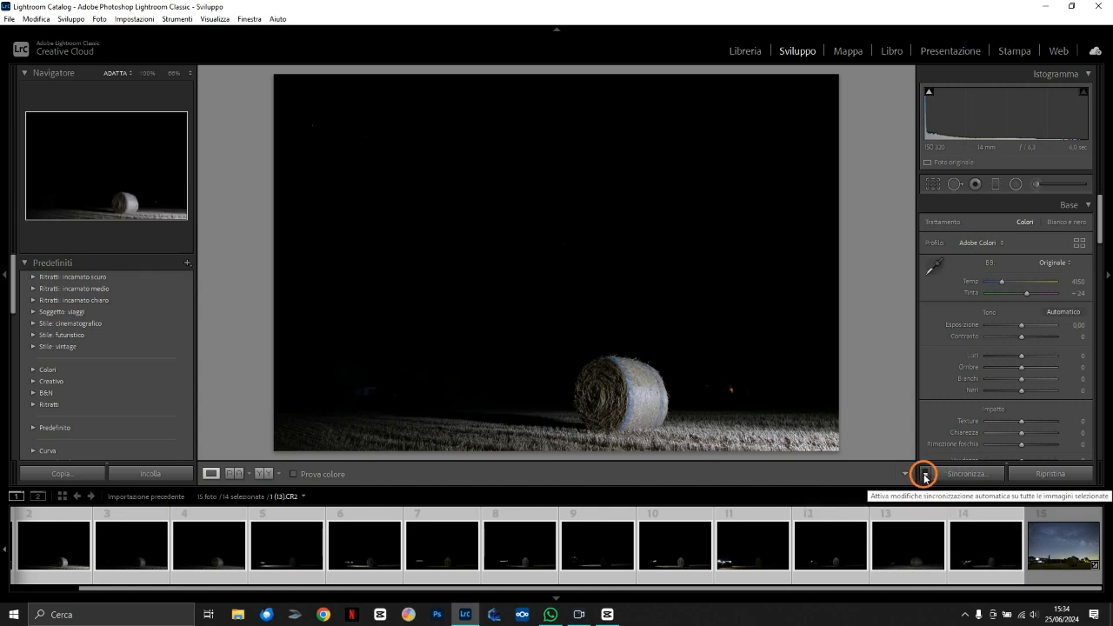
click(925, 475)
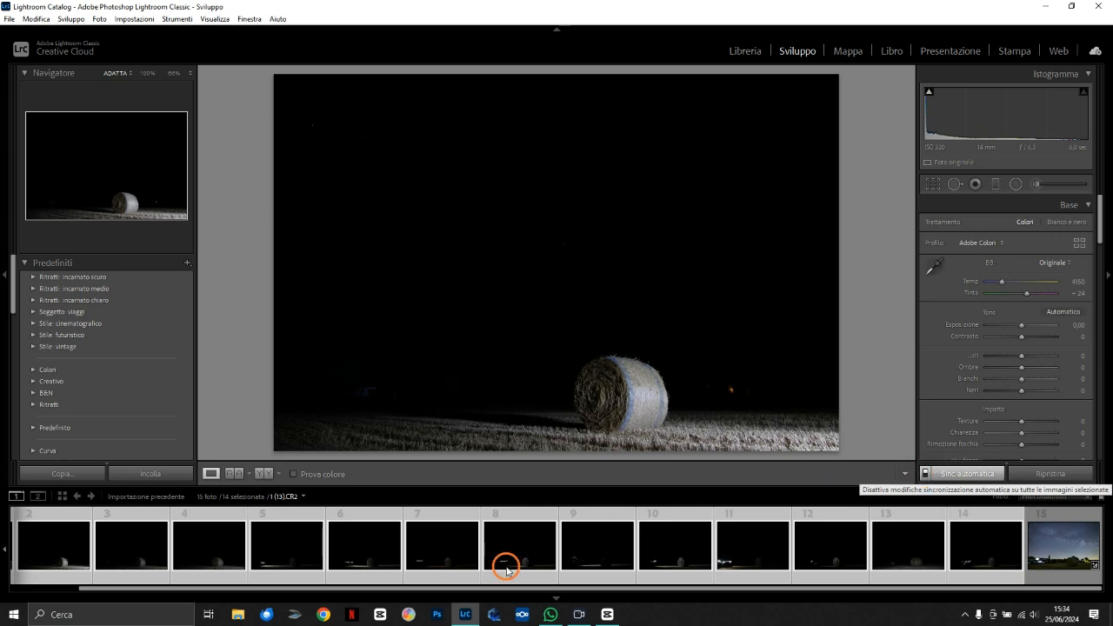
drag(293, 589, 166, 590)
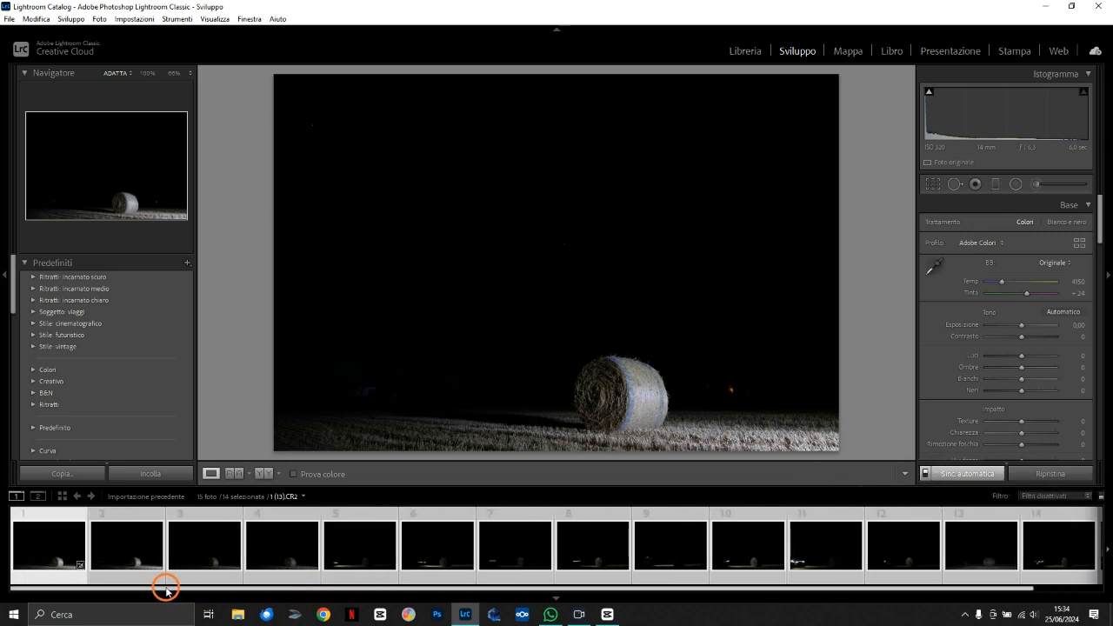
click(58, 548)
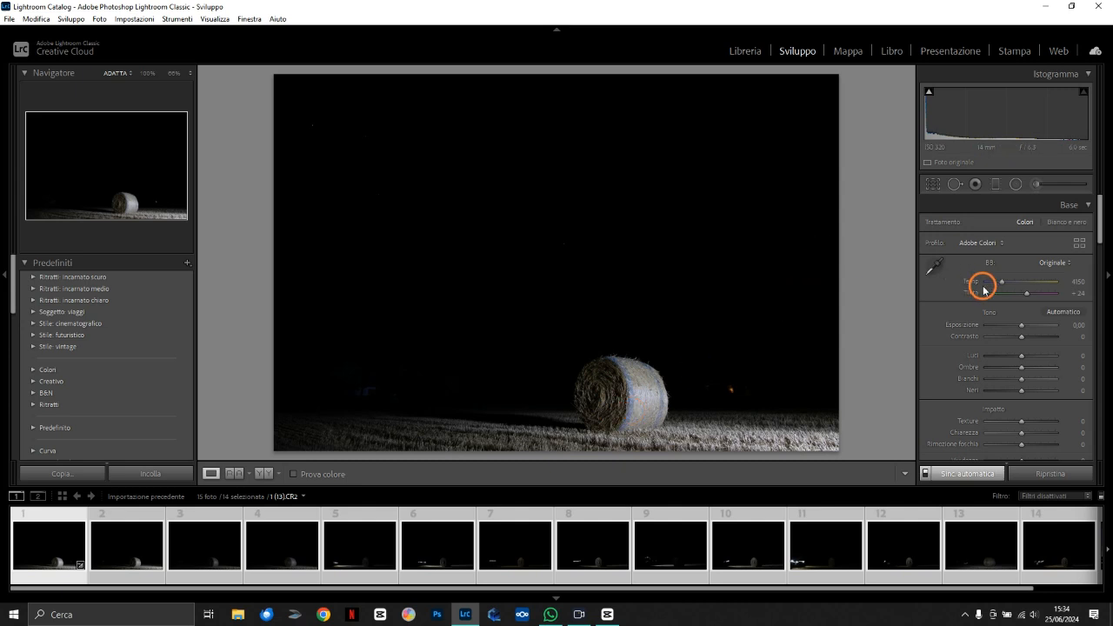
Warm the selected hay bale shots to Temp 5782, inspect the bale at 100%, and set Clarity (Chiarezza) to +16.
drag(1005, 284, 1015, 276)
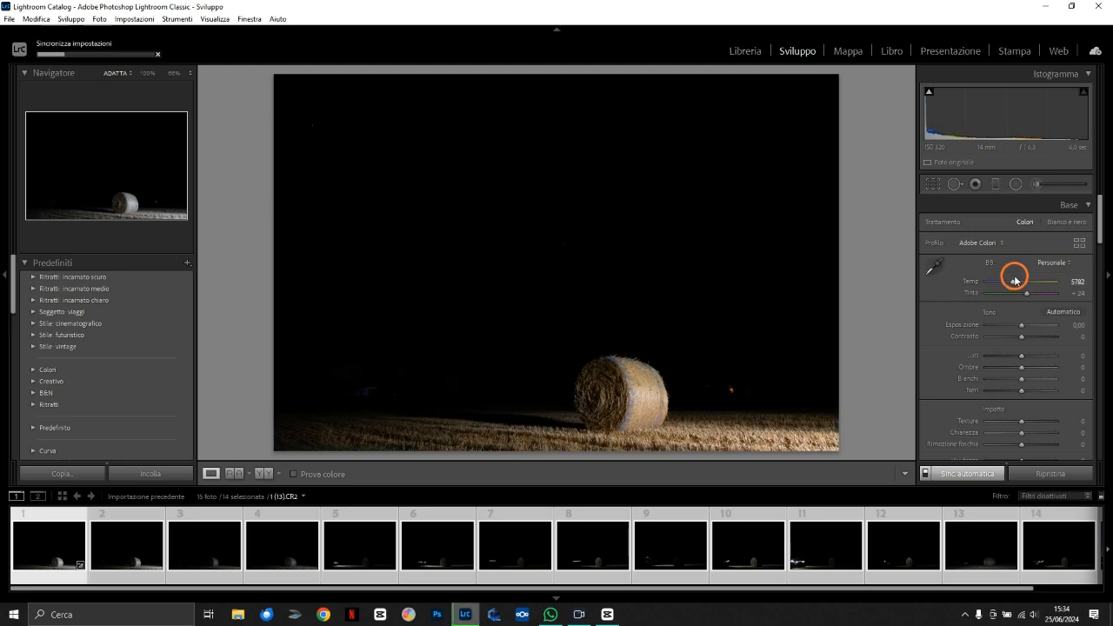
click(637, 403)
drag(567, 360, 553, 279)
drag(591, 318, 617, 415)
drag(519, 301, 643, 394)
drag(745, 340, 635, 344)
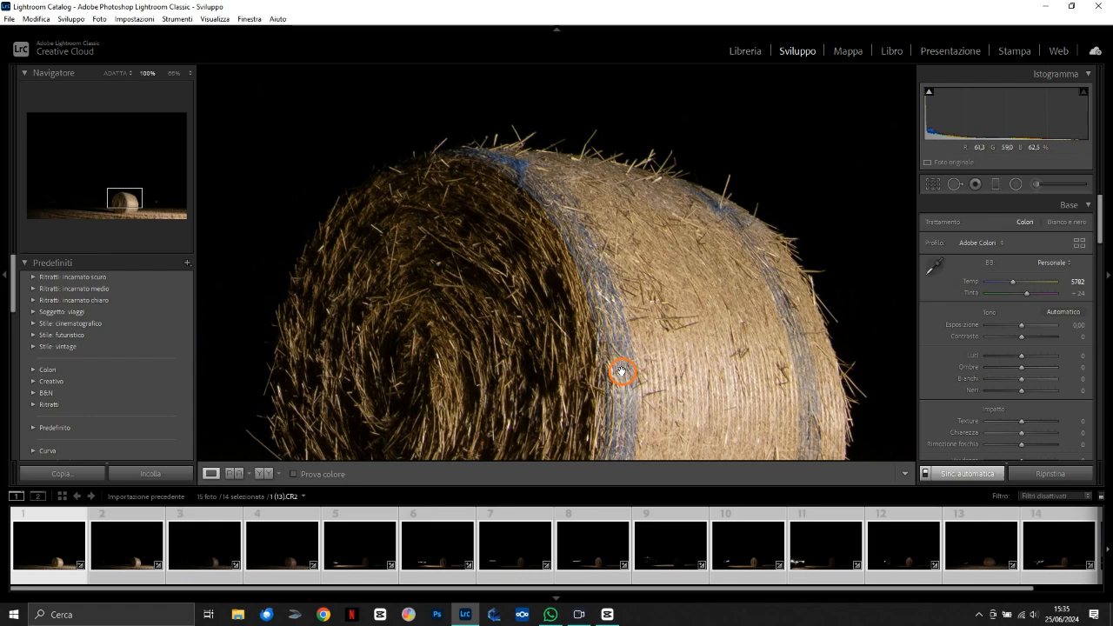
click(623, 375)
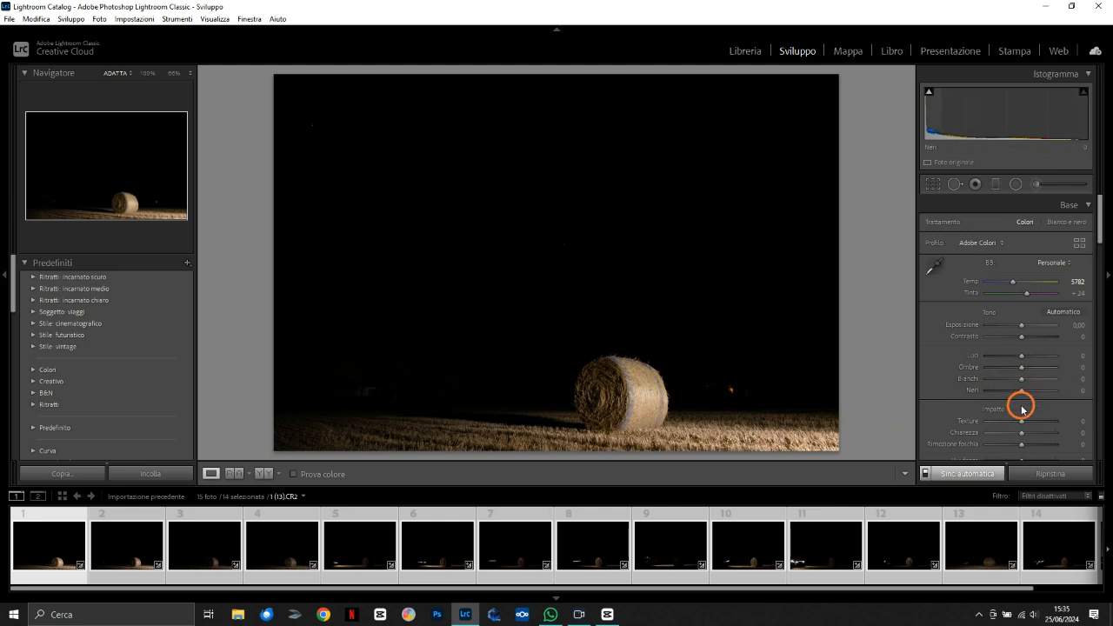
drag(1027, 437, 1033, 431)
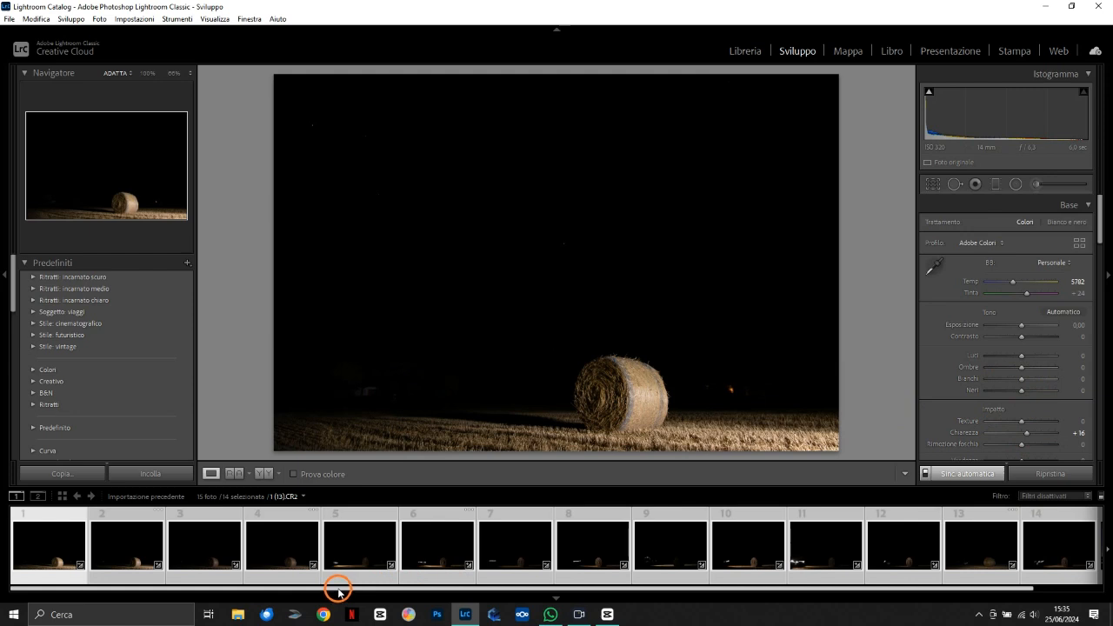
Look through individual hay bale shots in the filmstrip to check the synchronized development settings.
drag(339, 592, 298, 590)
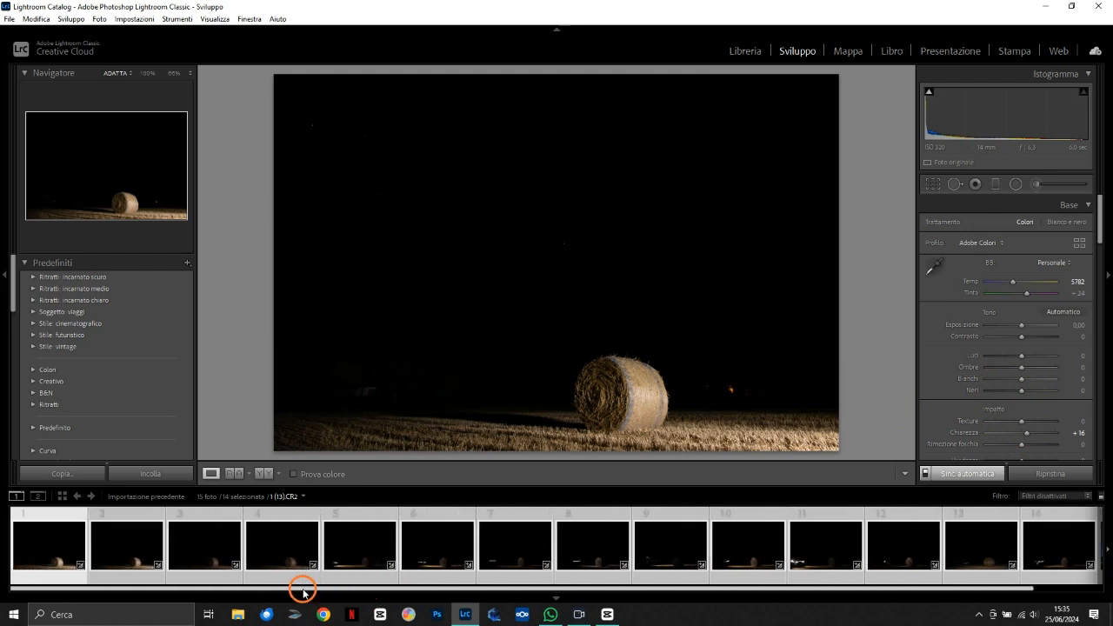
click(133, 553)
ctrl+click(60, 554)
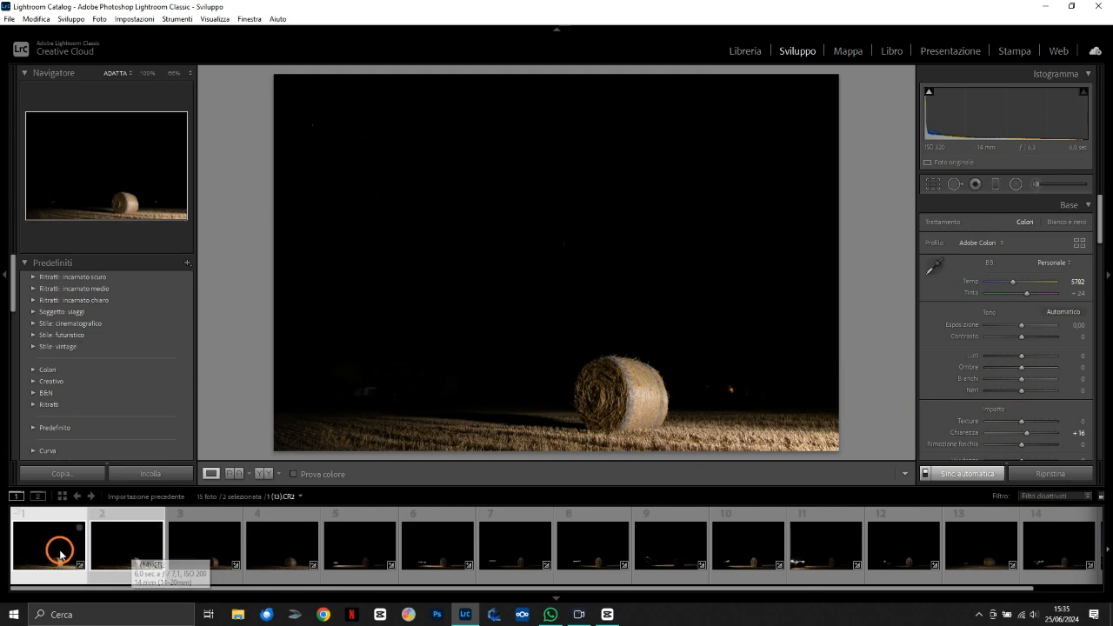
click(60, 553)
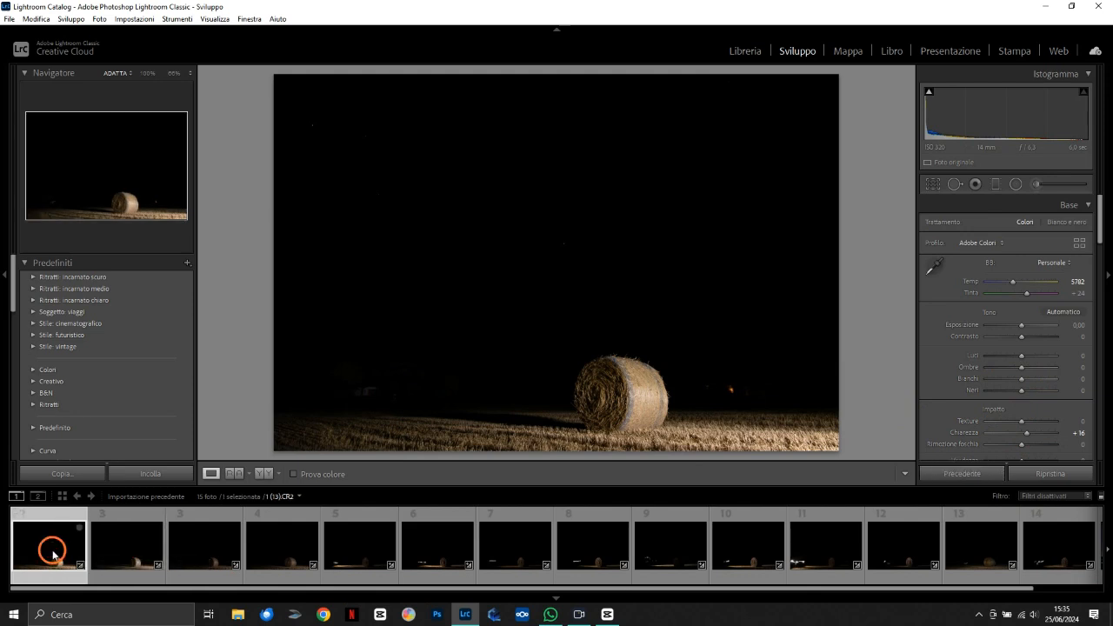
click(353, 558)
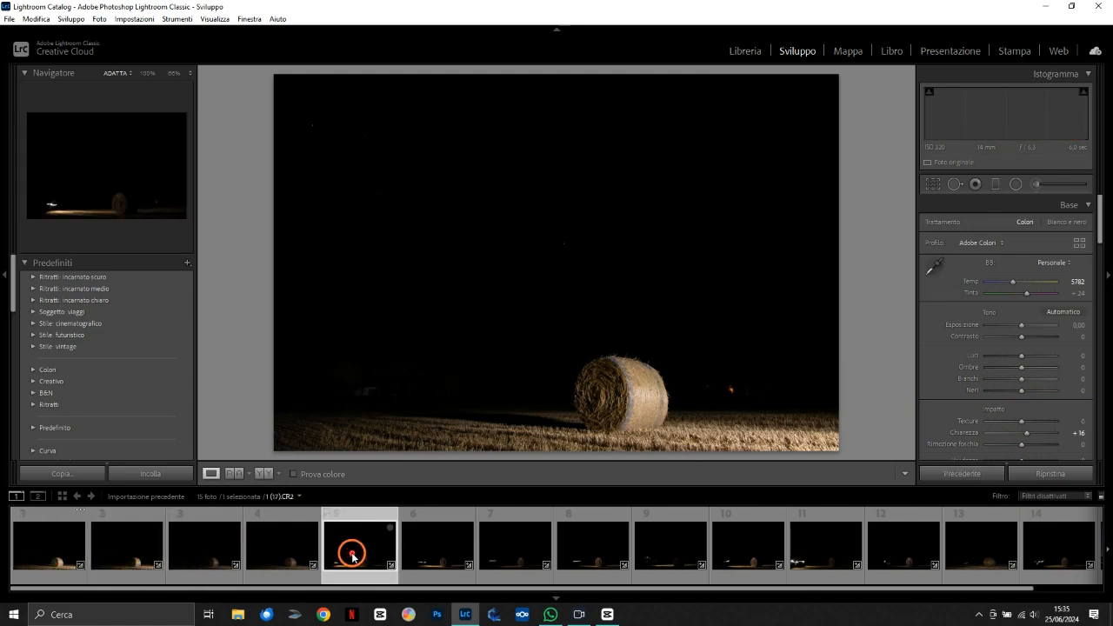
click(426, 550)
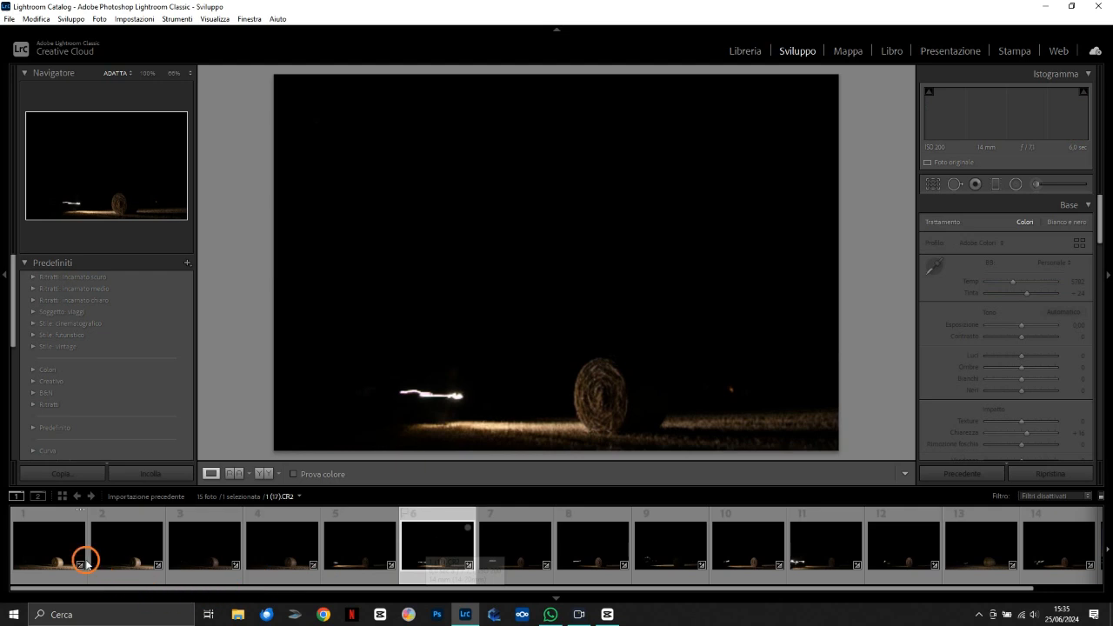
Select all 15 photos, from the first hay bale shot through tutorial.tif, and open them as layers in Photoshop.
click(38, 545)
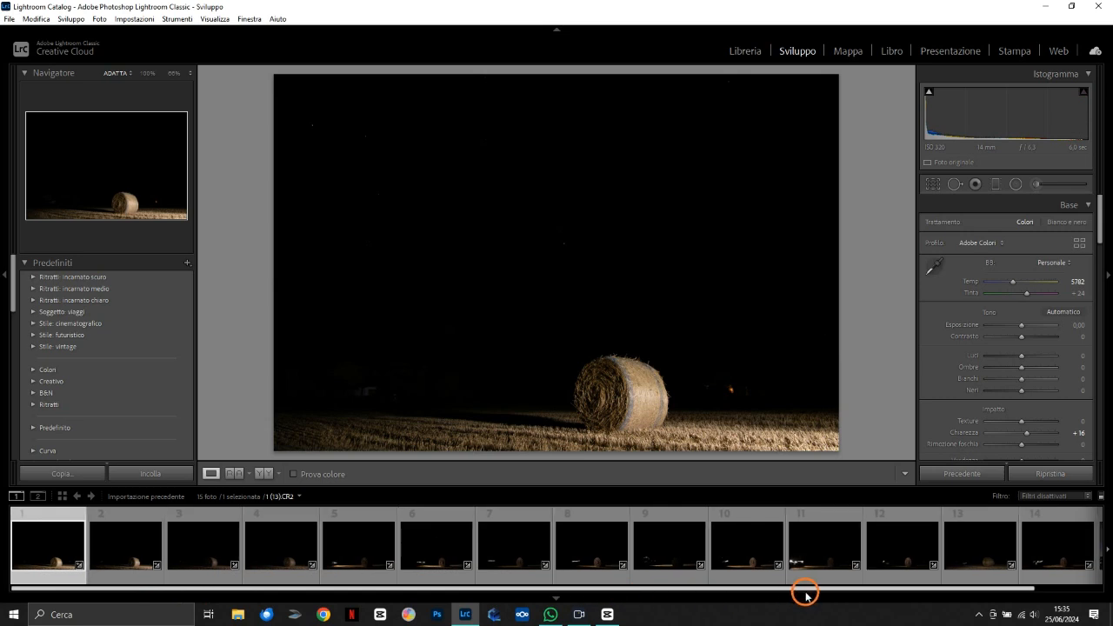
drag(806, 595, 1077, 603)
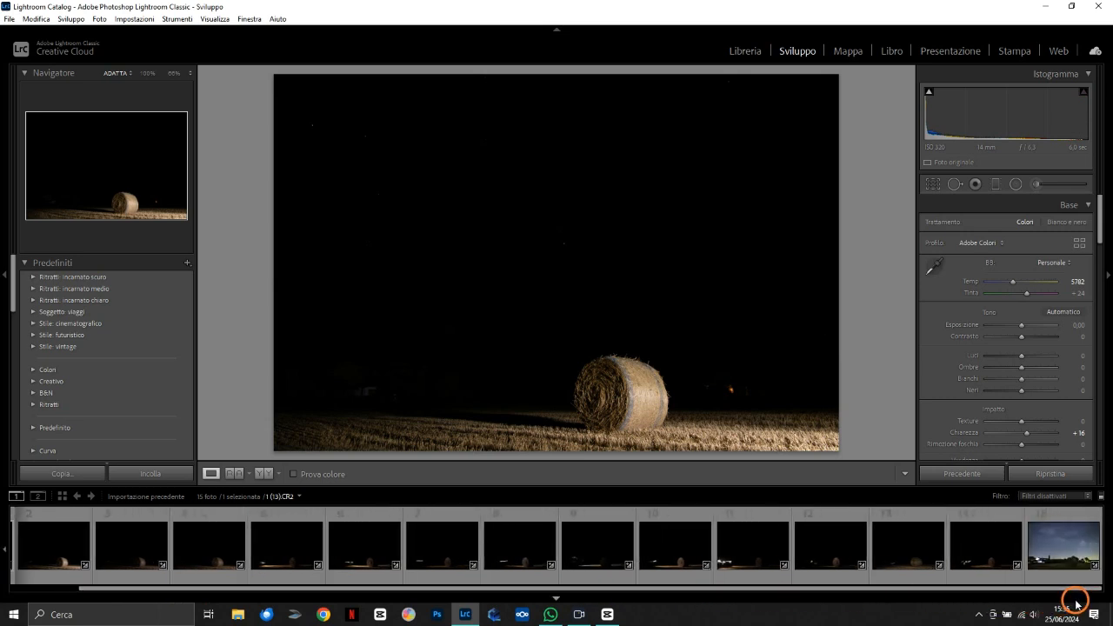
click(1069, 550)
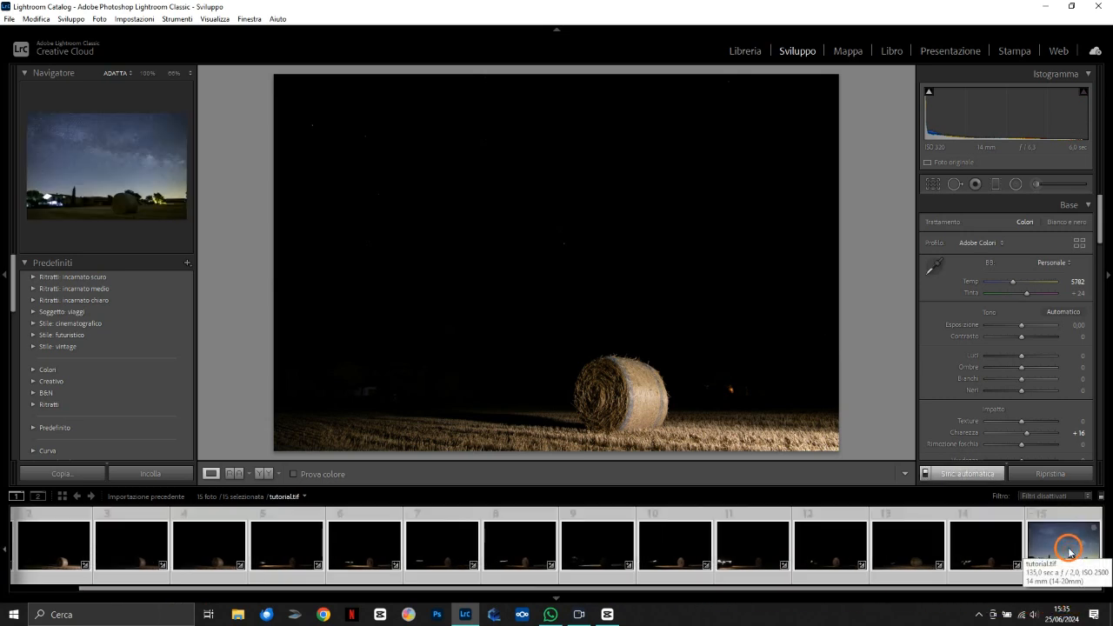
right_click(424, 536)
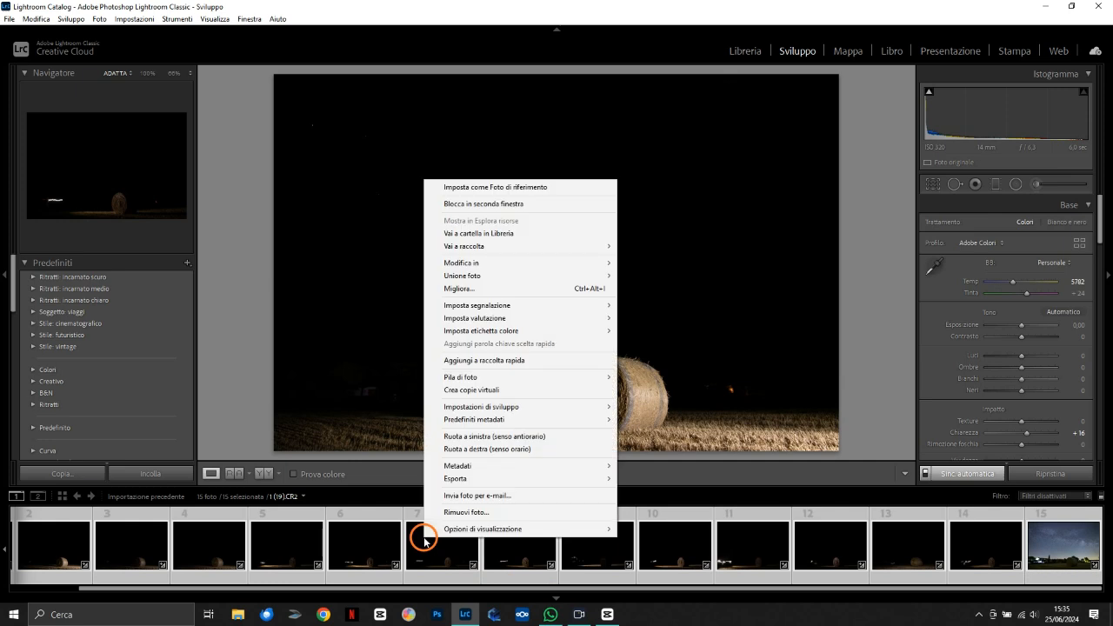
mouse_move(511, 267)
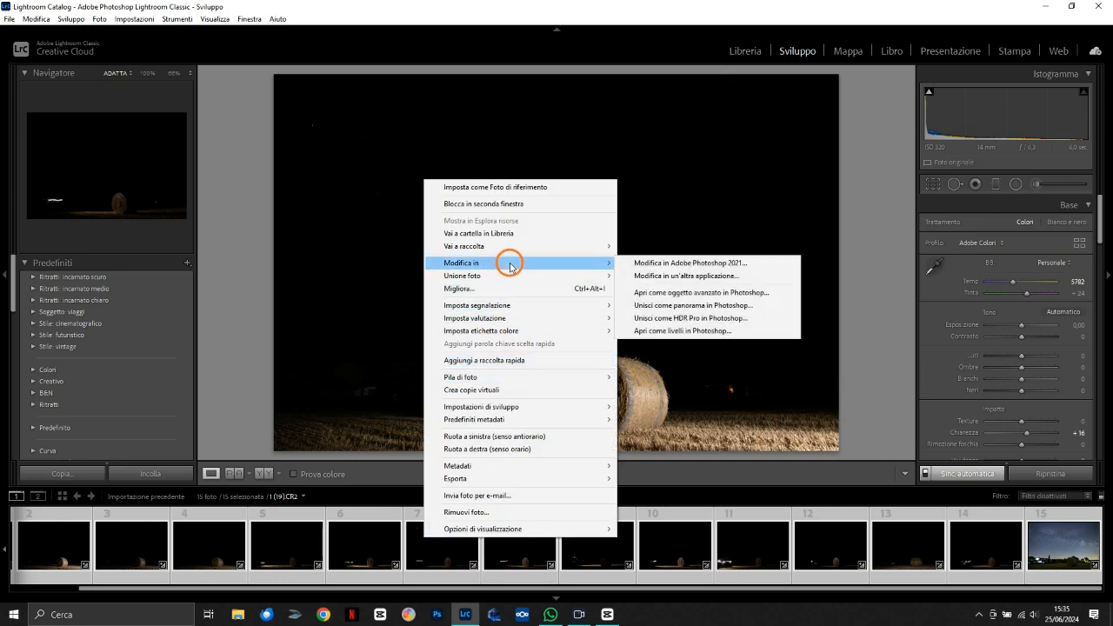
click(654, 332)
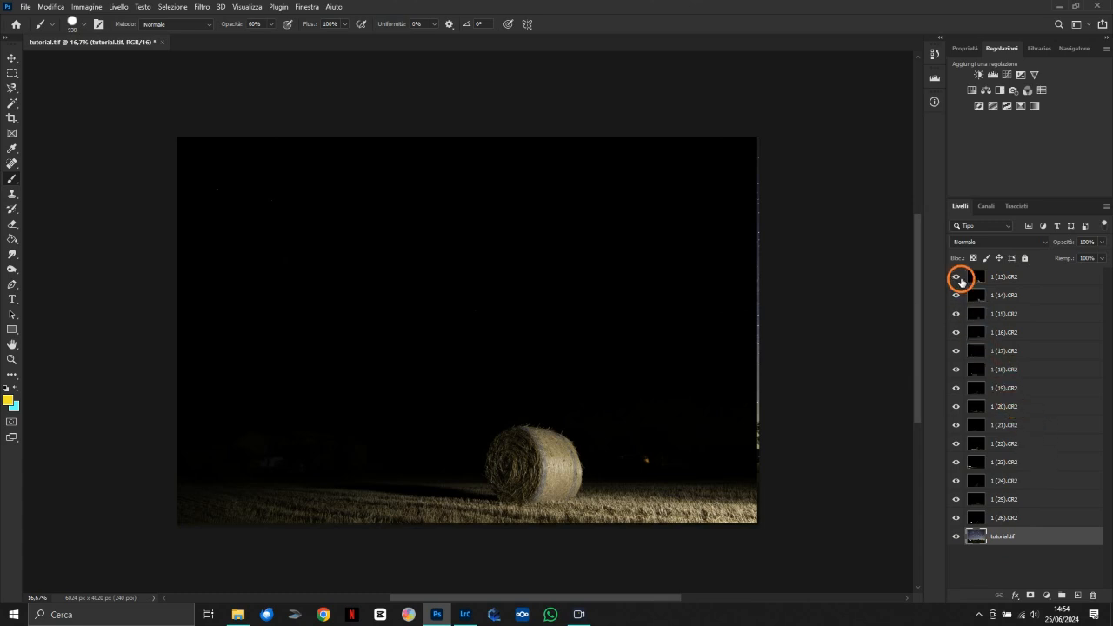
Hide layers 1 (13).CR2 through 1 (19).CR2, check what 1 (20).CR2 contributes, and add a layer mask to it.
drag(960, 280, 957, 392)
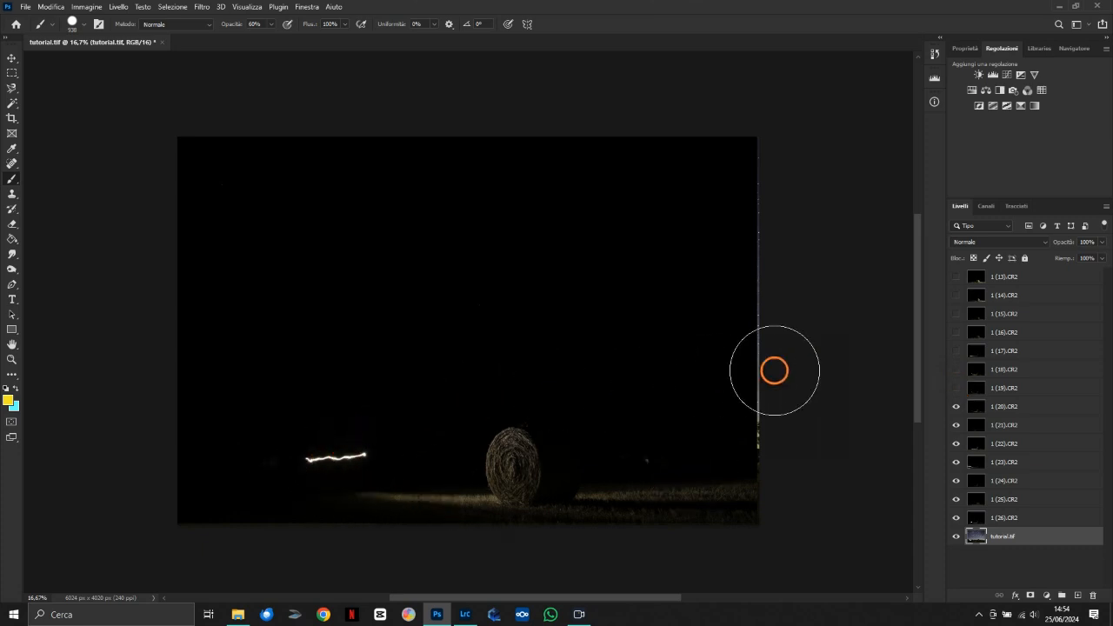
click(957, 407)
click(957, 407)
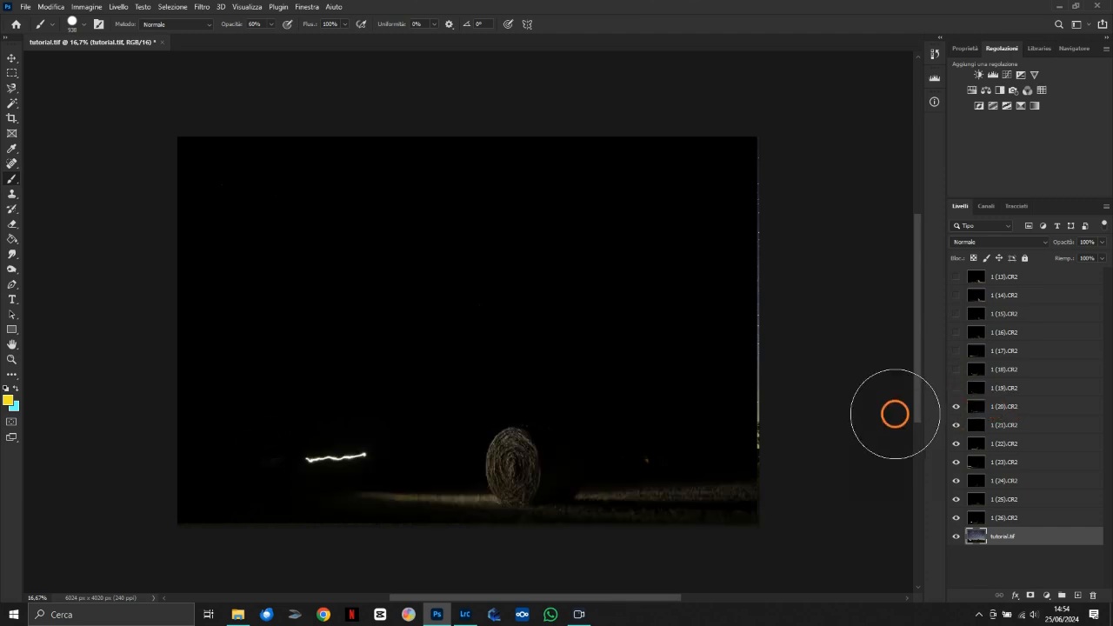
click(1002, 410)
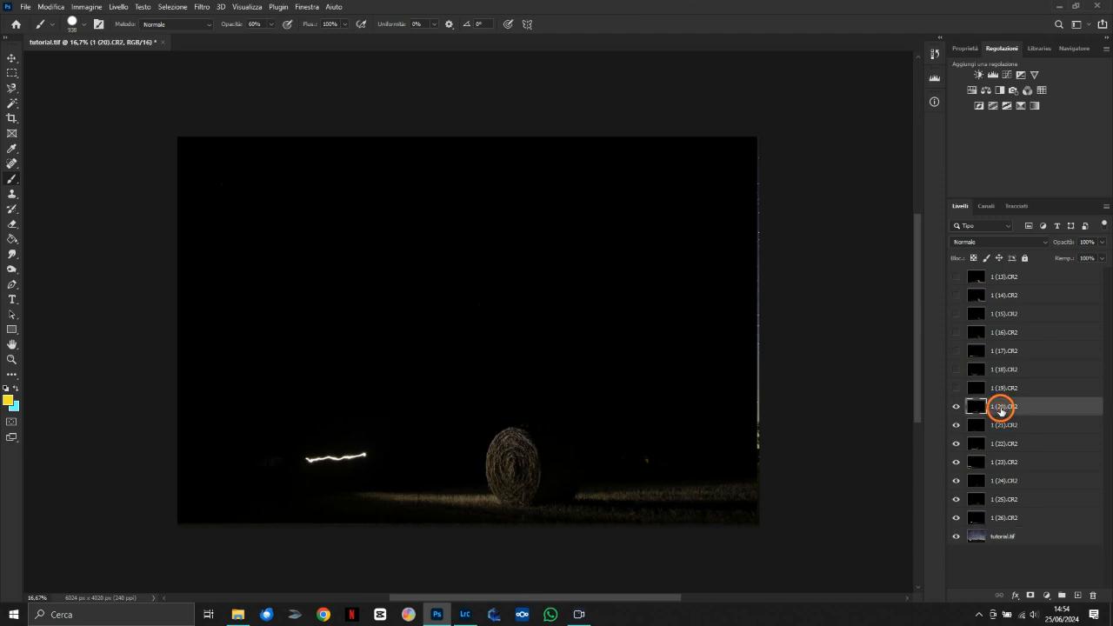
click(1030, 597)
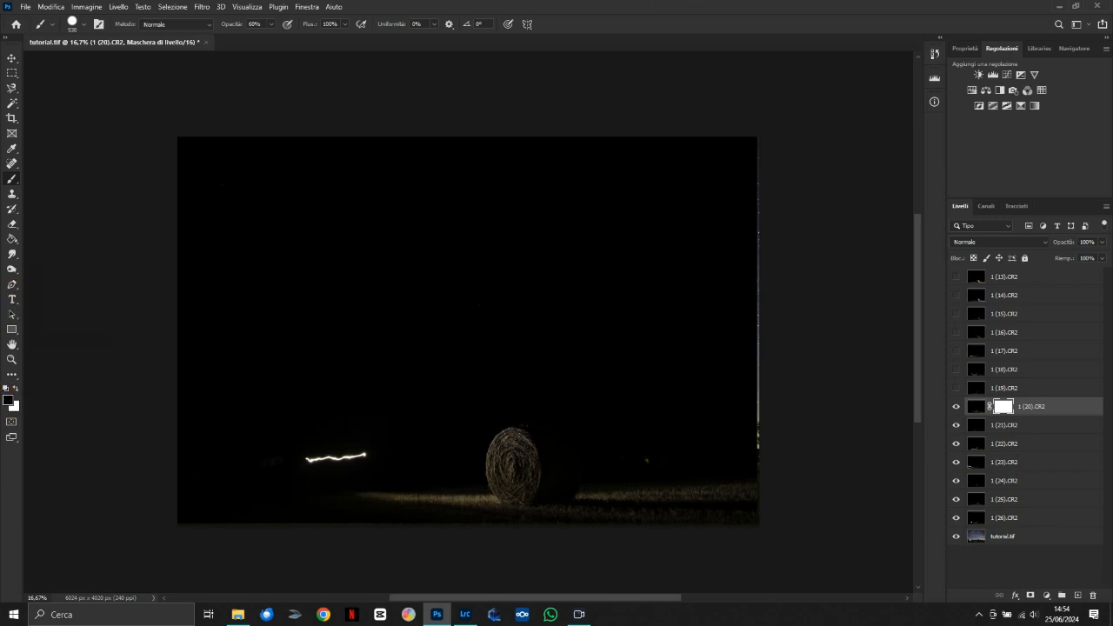
Paint out the light trail left of the hay bale on the 1 (20).CR2 mask with a 144 px black brush at 100% opacity.
click(82, 23)
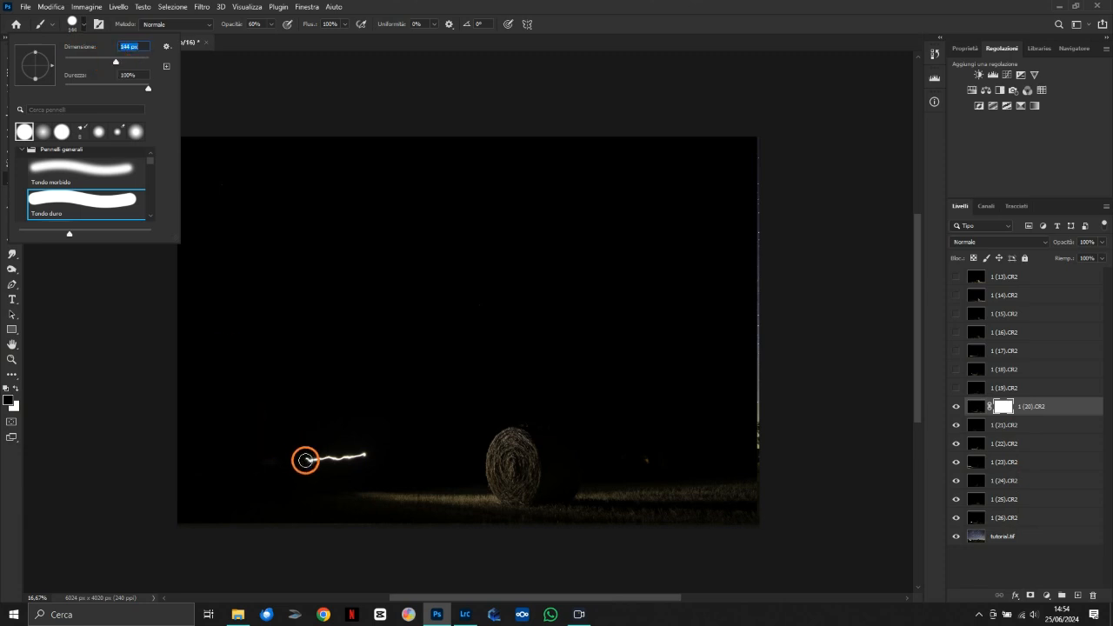
drag(305, 459, 355, 454)
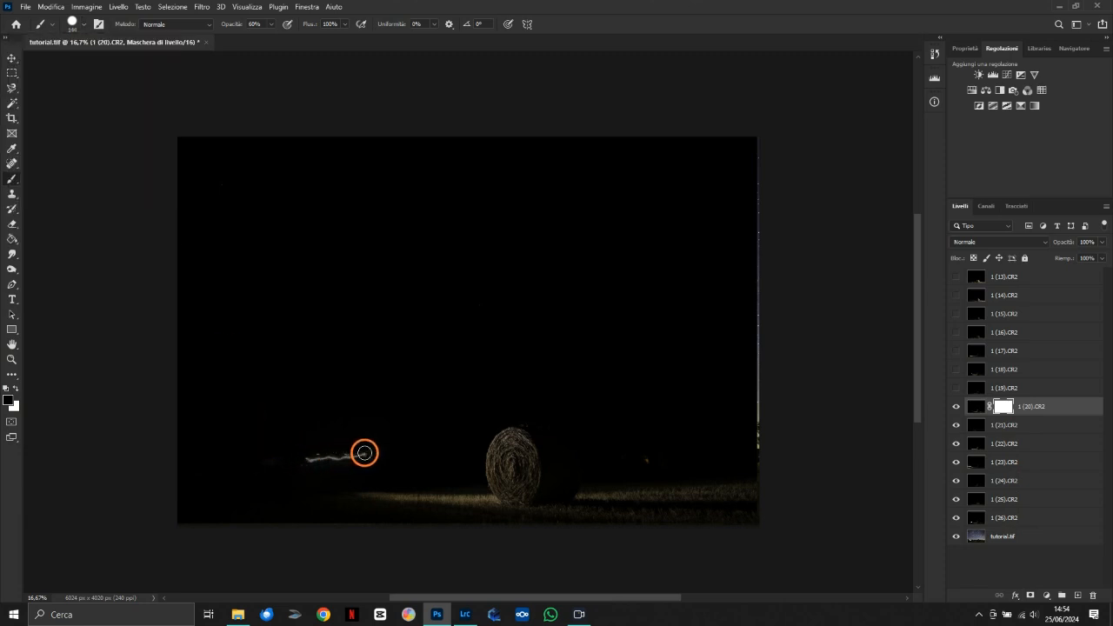
click(272, 26)
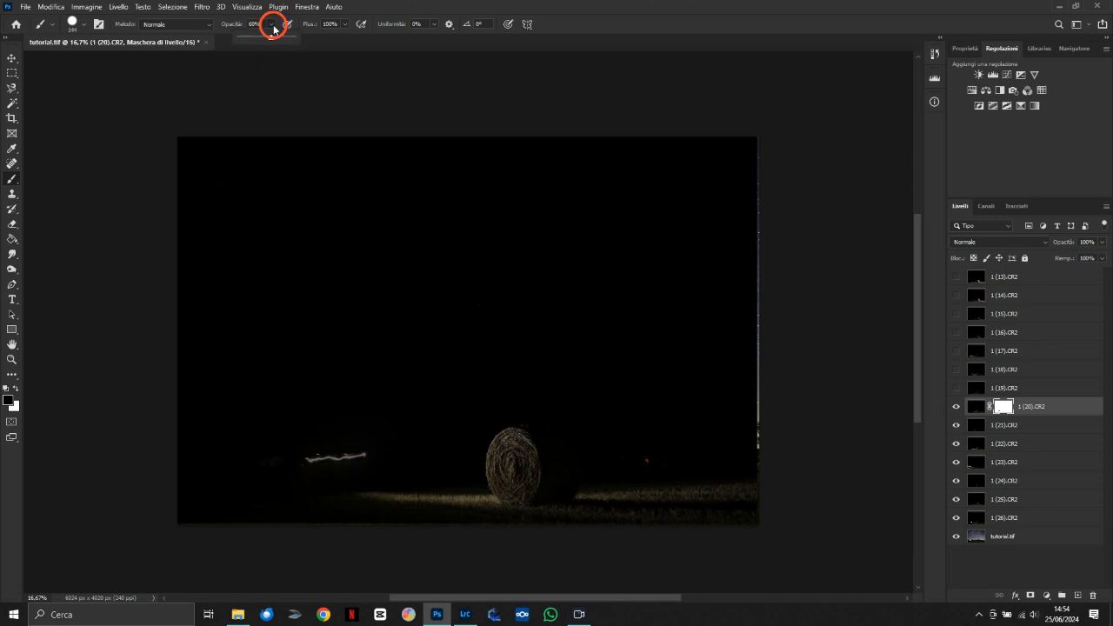
drag(272, 35, 340, 37)
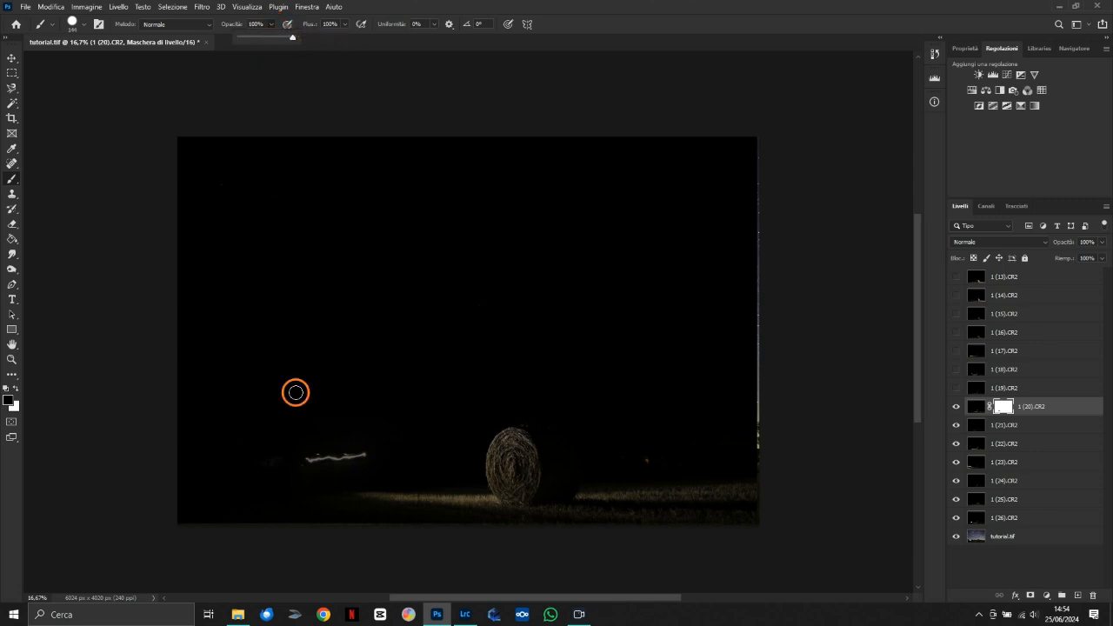
mouse_move(311, 461)
mouse_down()
mouse_move(366, 454)
mouse_move(295, 459)
mouse_move(375, 448)
mouse_up()
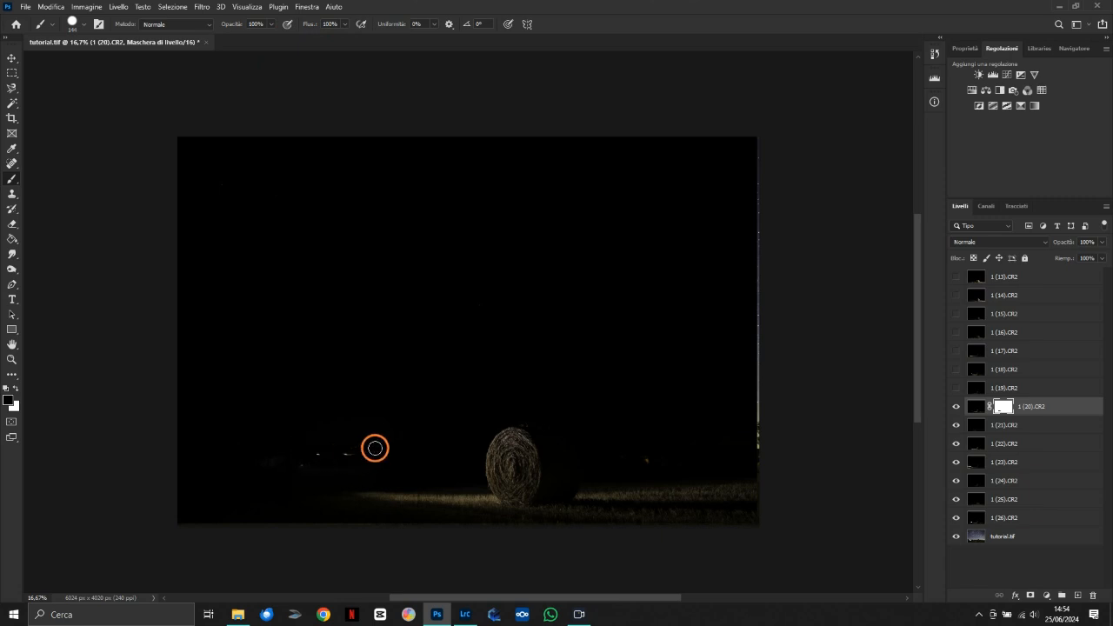
Show layer 1 (18).CR2, add a layer mask, and paint out its light trail left of the hay bale in black.
click(955, 372)
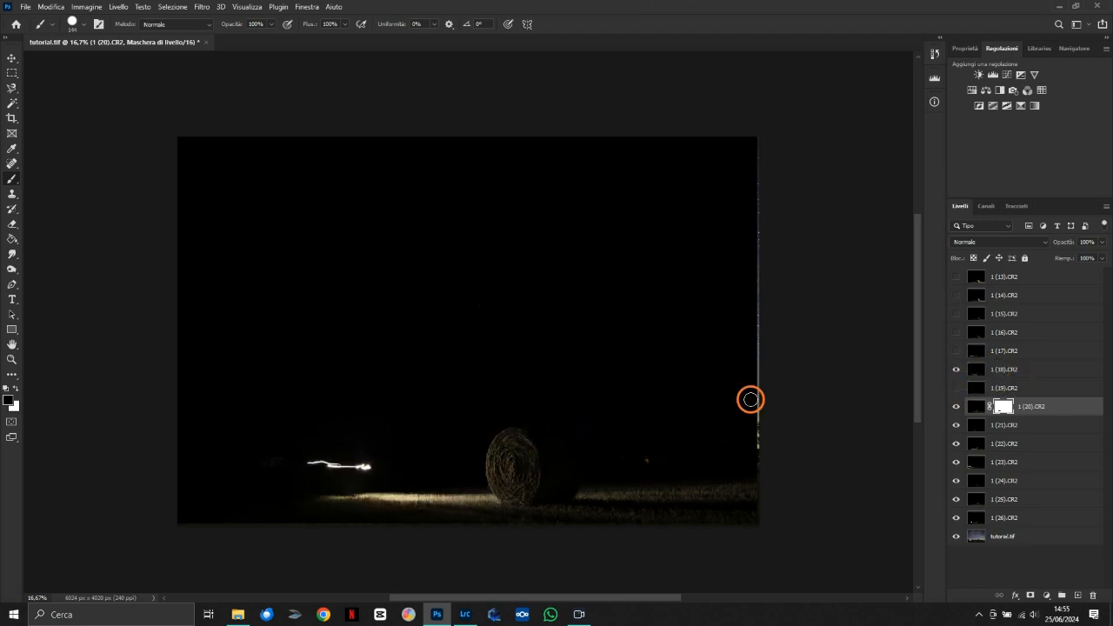
click(1006, 373)
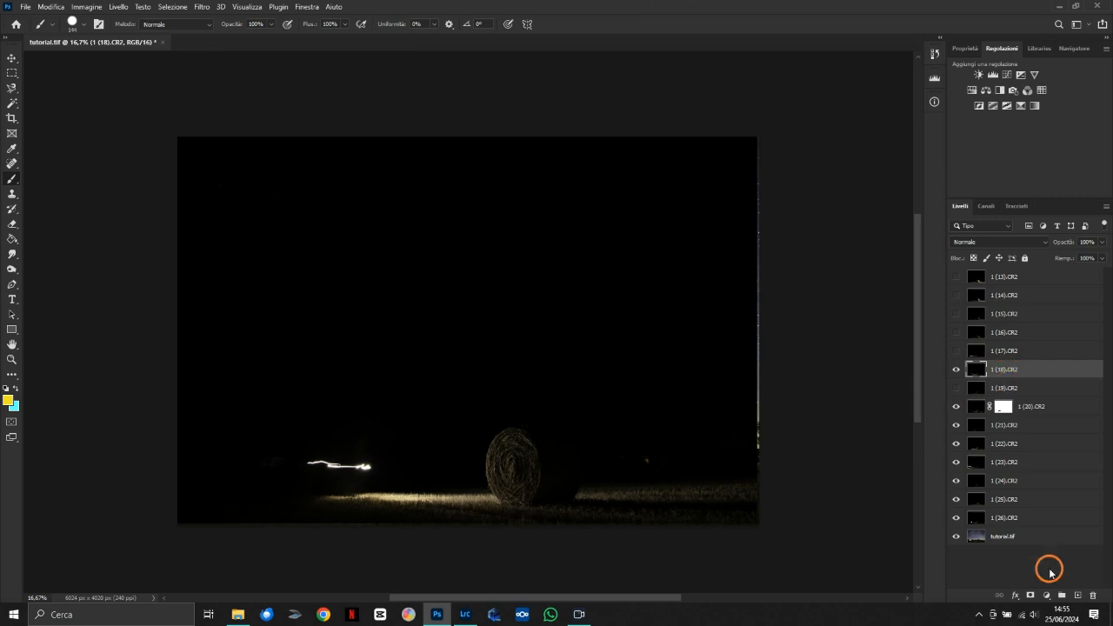
click(1032, 596)
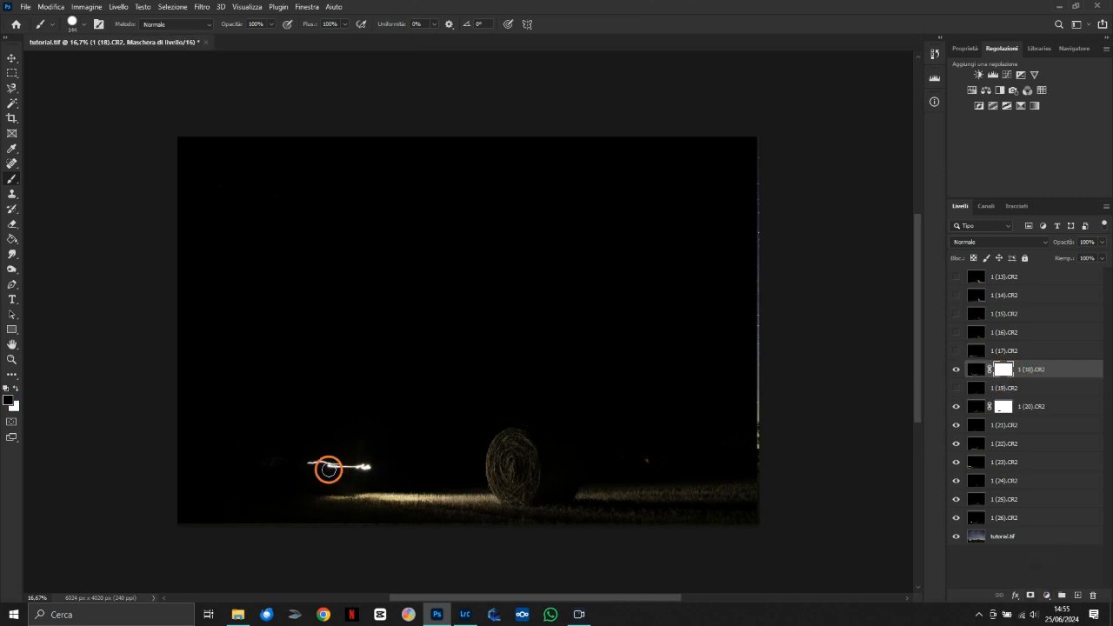
mouse_move(322, 462)
mouse_down()
mouse_move(304, 462)
mouse_move(378, 465)
mouse_move(305, 462)
mouse_move(327, 457)
mouse_up()
Show layer 1 (17).CR2, add a layer mask, and paint out its light trail near the parked car in black.
click(956, 351)
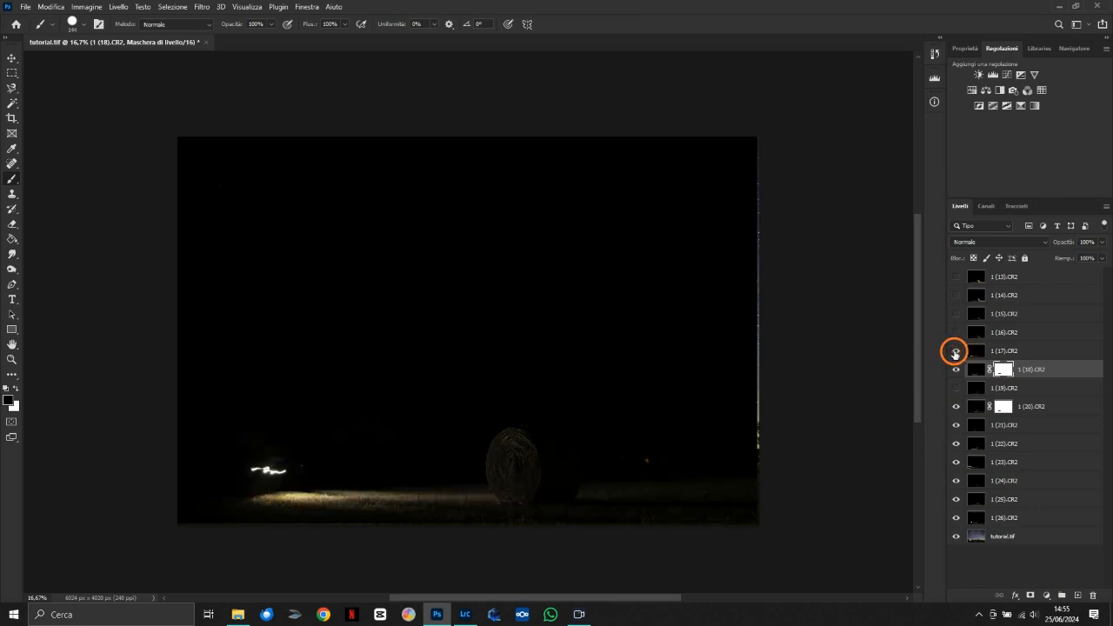
click(1009, 352)
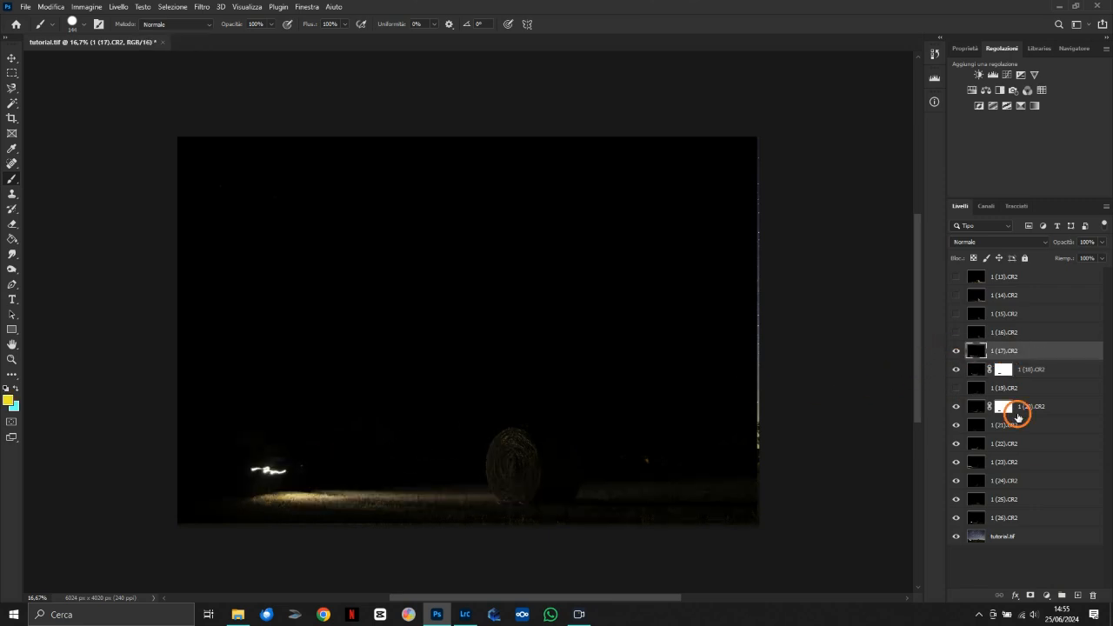
click(1029, 596)
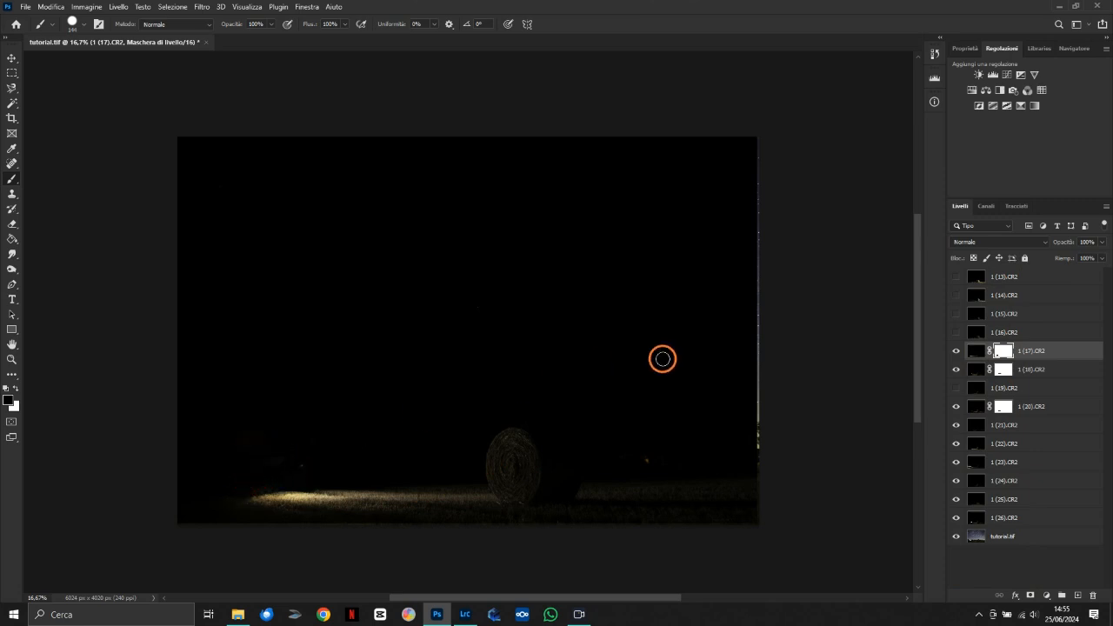
Show layers 1 (16).CR2 up to 1 (13).CR2 to check them for light trails, and hide layers 1 (13).CR2 through 1 (20).CR2.
click(956, 333)
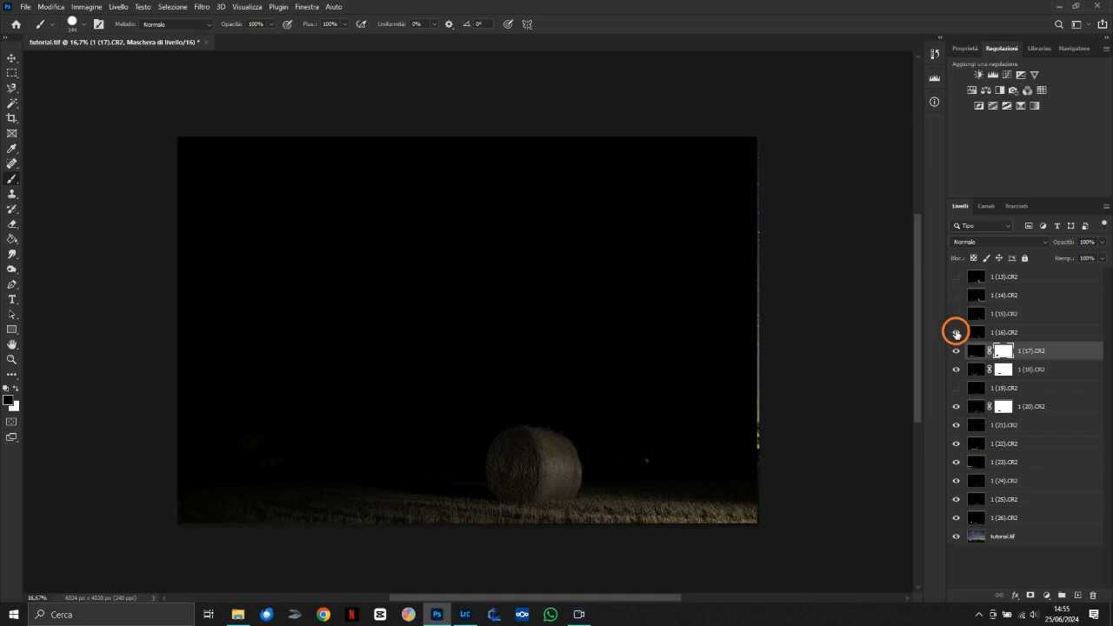
click(956, 314)
click(957, 296)
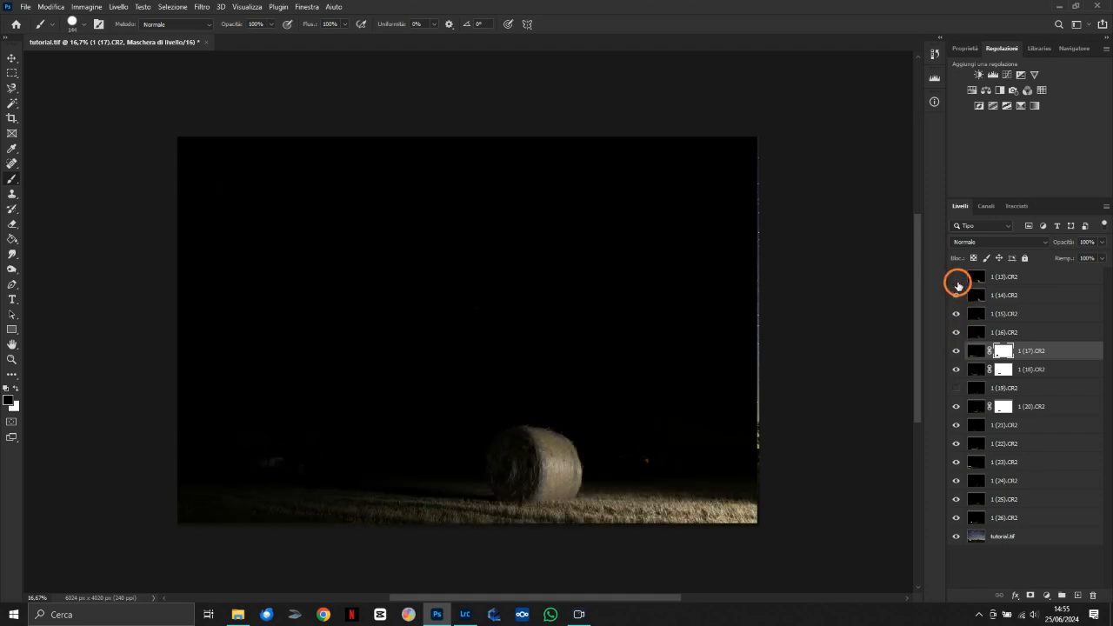
click(957, 278)
drag(957, 281, 957, 426)
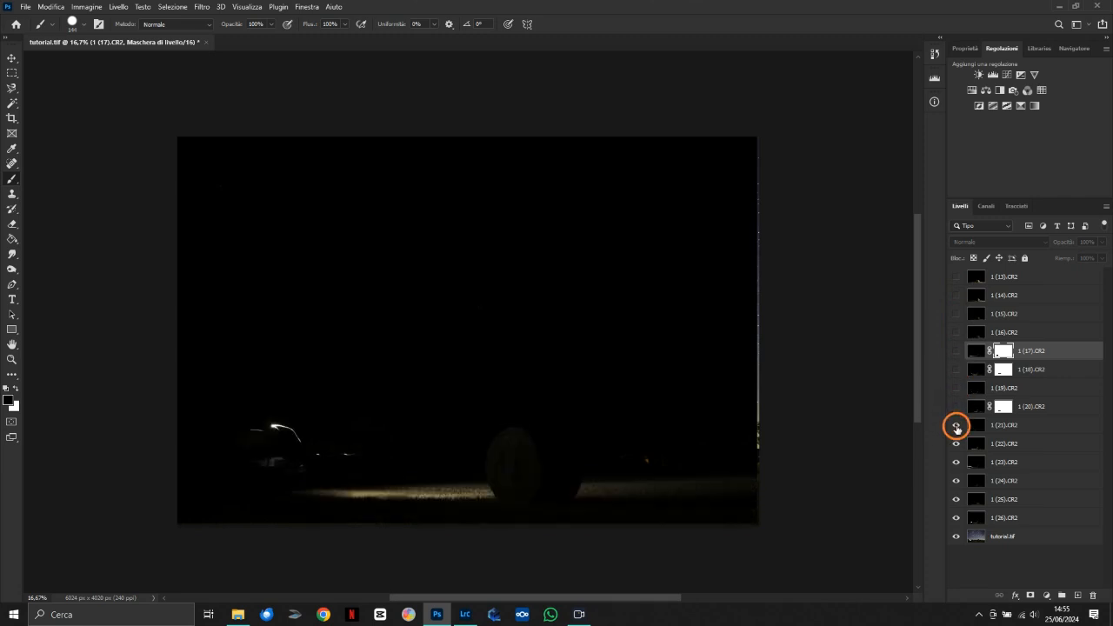
Add a layer mask to 1 (21).CR2, paint out the curved light trail over the parked car in black, and hide the layer.
click(976, 424)
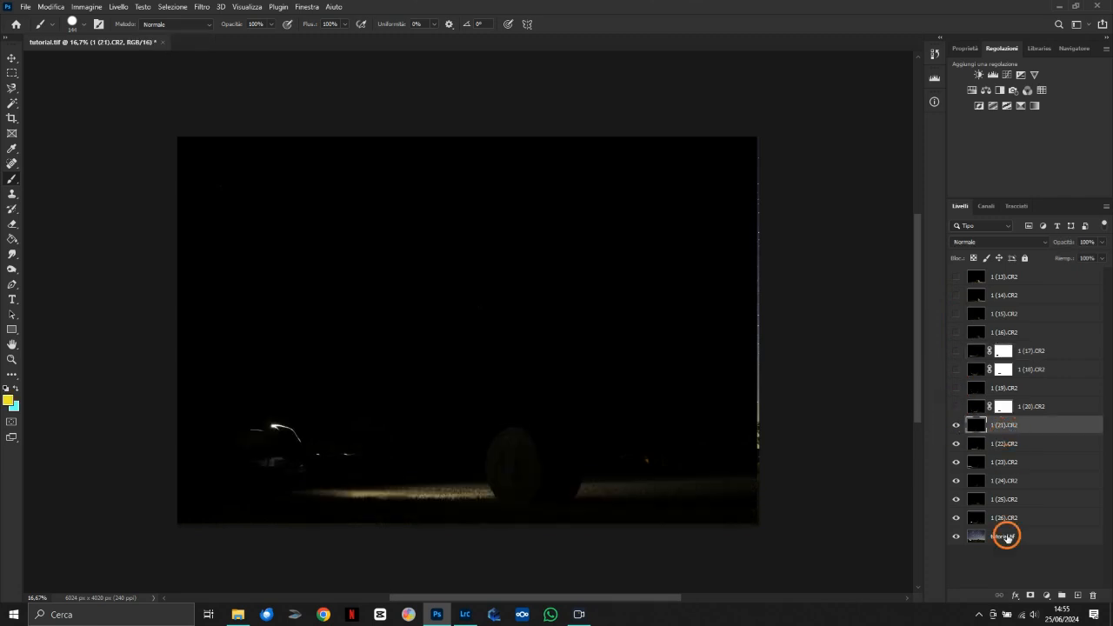
click(1031, 595)
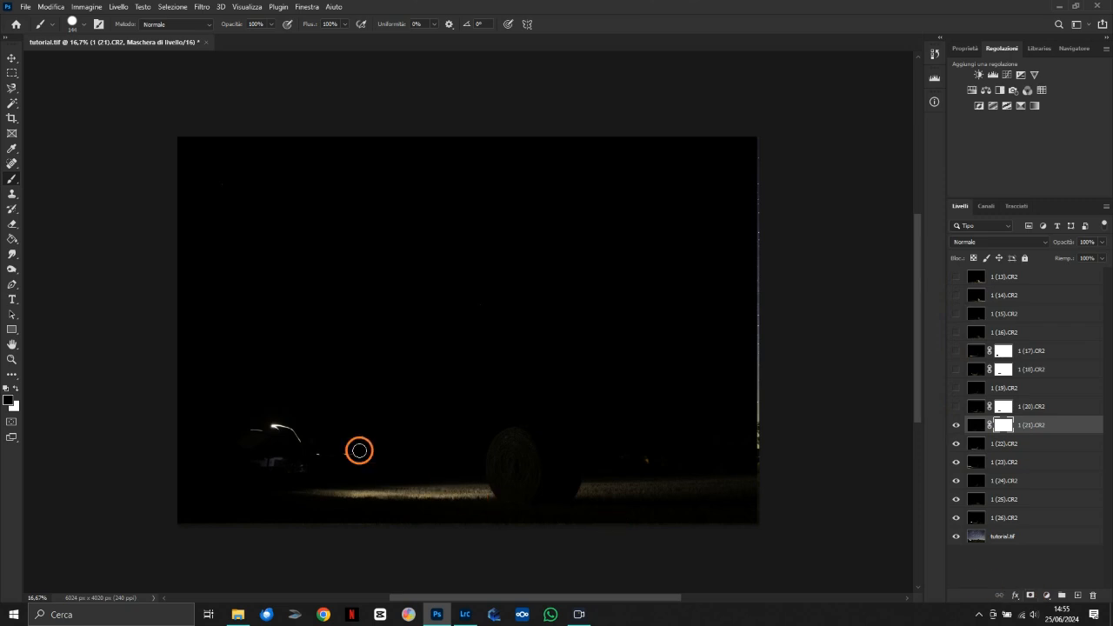
mouse_move(280, 429)
mouse_down()
mouse_move(306, 437)
mouse_move(263, 421)
mouse_up()
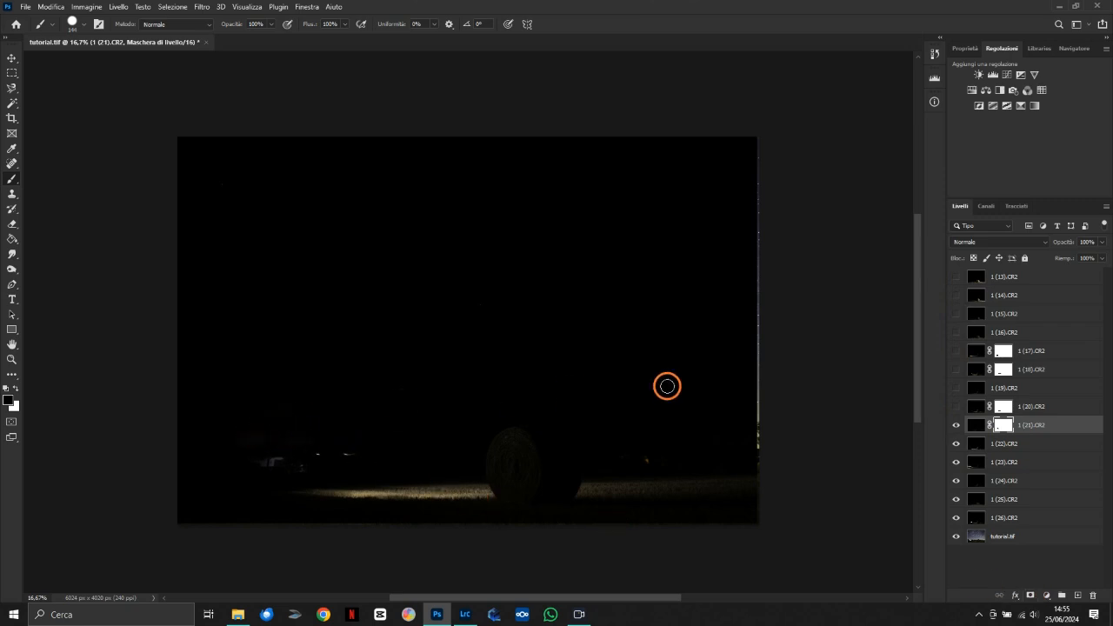
click(956, 424)
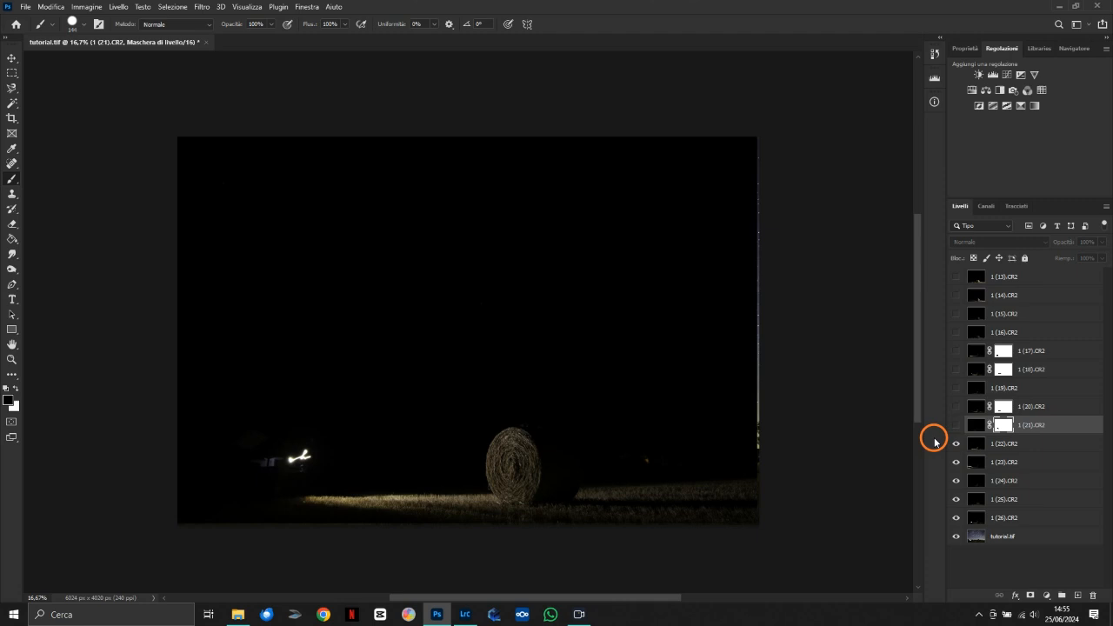
Mask out the light streaks around the parked car on layer 1 (22).CR2 with the black brush, and hide the layer.
click(999, 443)
click(1030, 596)
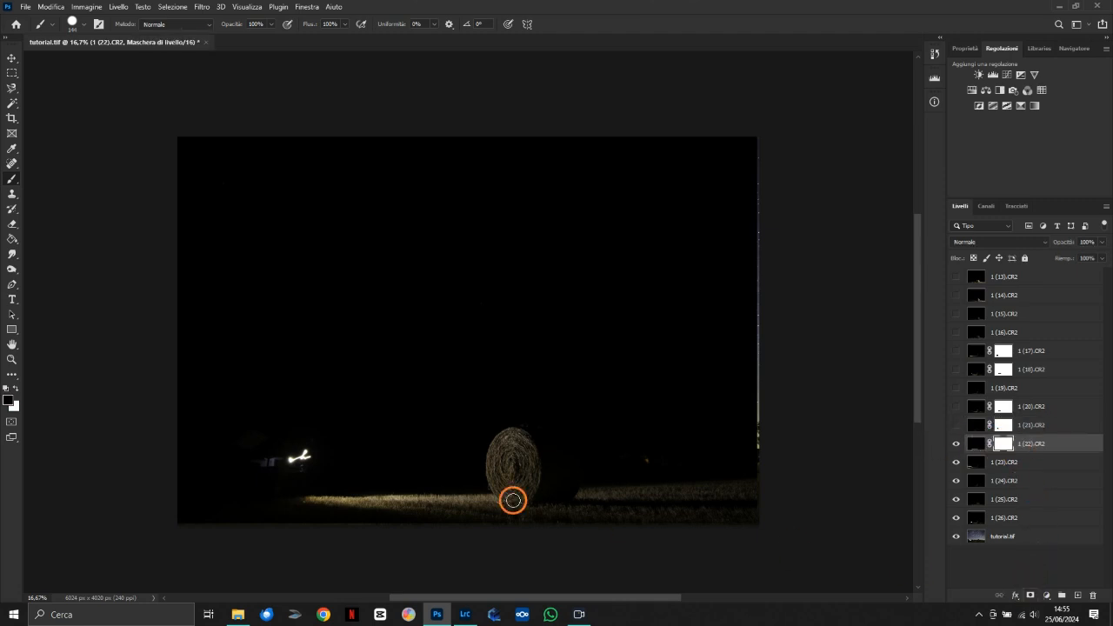
mouse_move(311, 457)
mouse_down()
mouse_move(254, 459)
mouse_move(306, 463)
mouse_move(299, 470)
mouse_move(258, 465)
mouse_move(303, 447)
mouse_move(304, 459)
mouse_move(253, 454)
mouse_up()
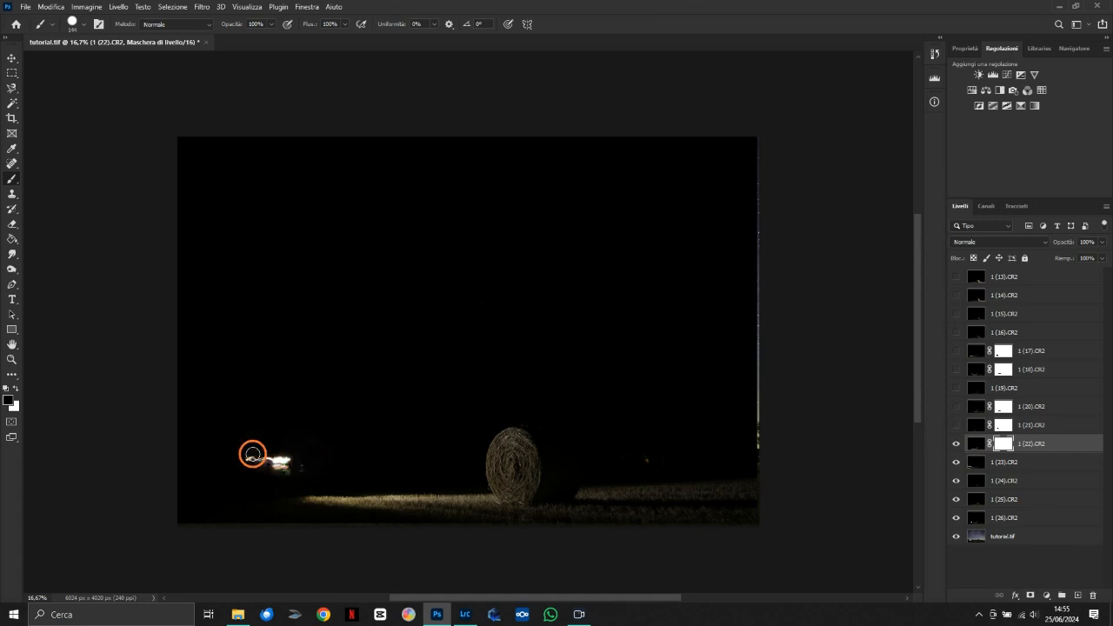
click(955, 448)
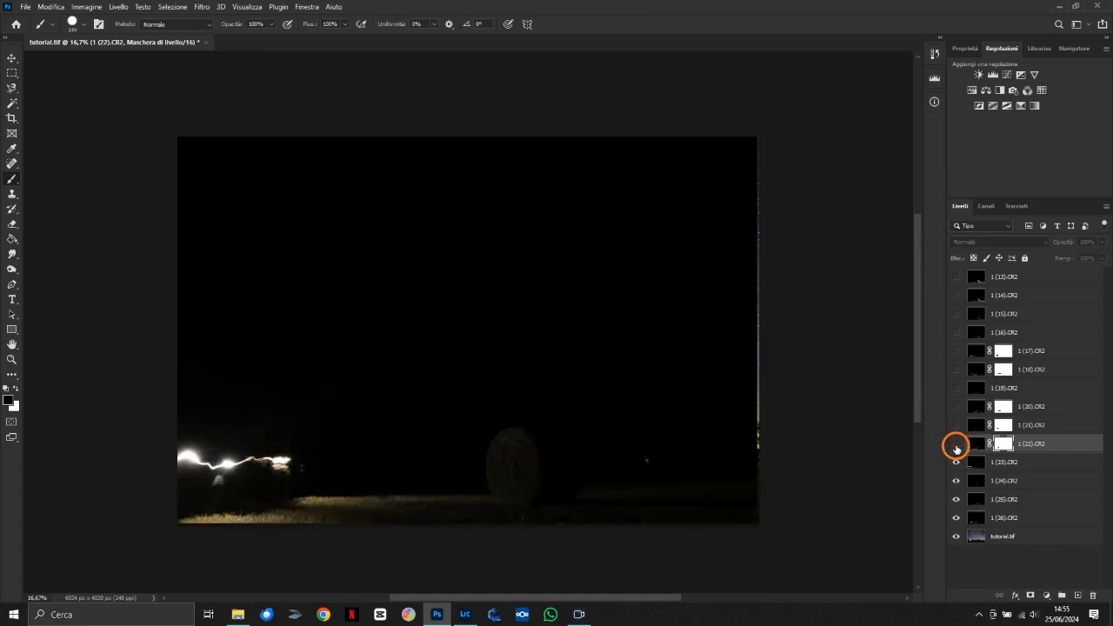
Mask out the long bright light trail at the photo's left edge on layer 1 (23).CR2, and hide the layer.
click(996, 462)
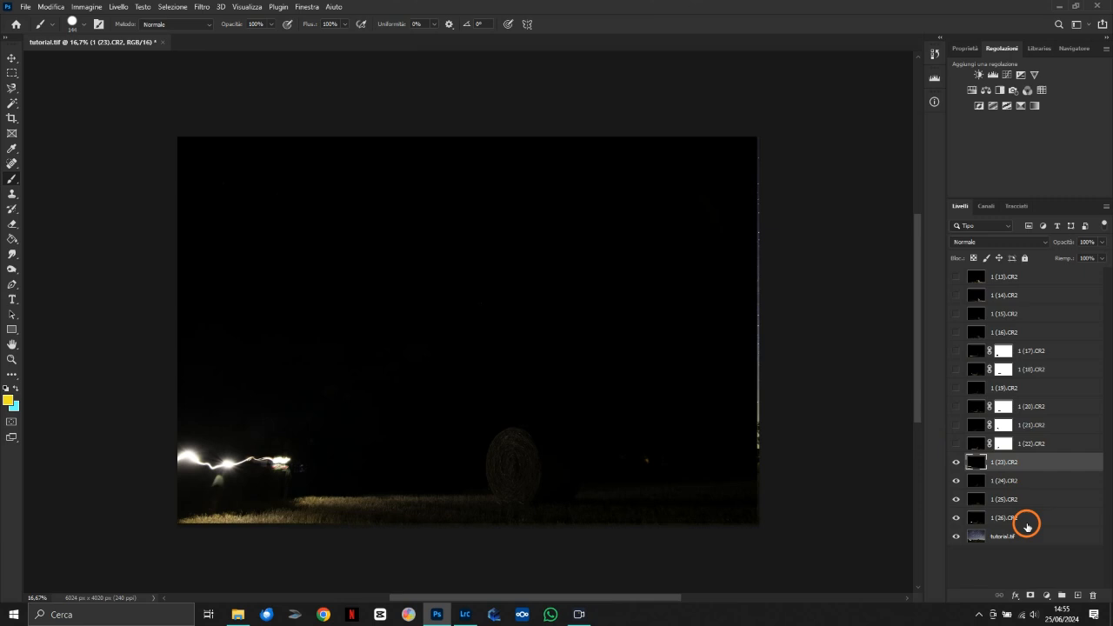
click(1032, 594)
mouse_move(301, 458)
mouse_down()
mouse_move(252, 457)
mouse_move(304, 471)
mouse_move(214, 470)
mouse_move(230, 461)
mouse_move(178, 453)
mouse_move(237, 449)
mouse_move(155, 441)
mouse_move(297, 447)
mouse_move(186, 461)
mouse_move(221, 475)
mouse_move(190, 485)
mouse_move(182, 472)
mouse_move(257, 479)
mouse_move(309, 465)
mouse_move(169, 461)
mouse_move(341, 459)
mouse_move(302, 447)
mouse_up()
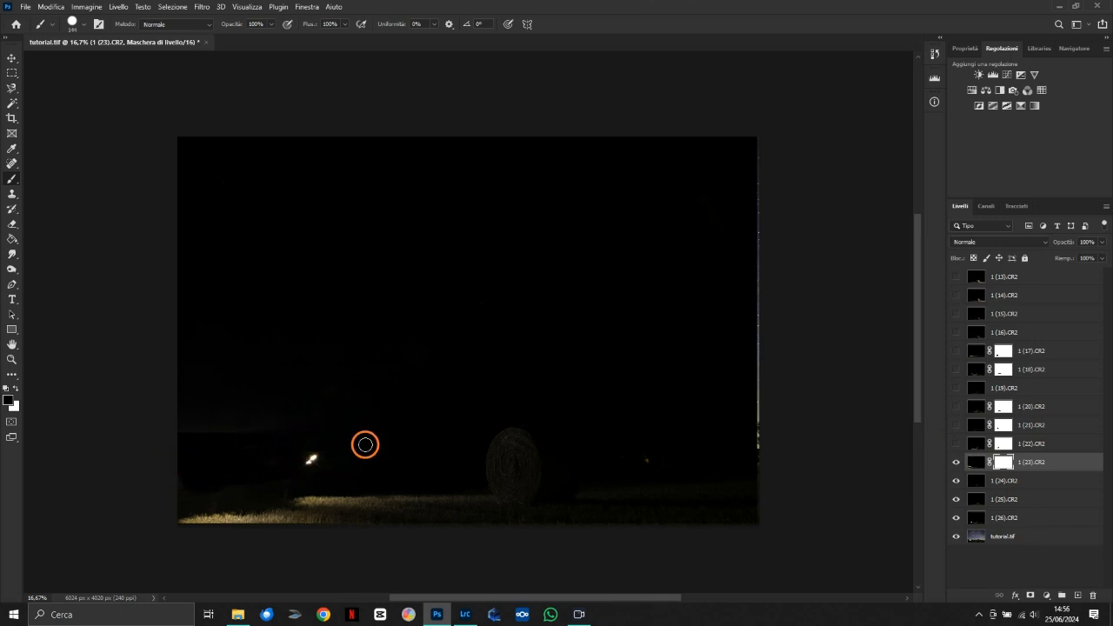
click(955, 462)
Check layer 1 (24).CR2 by toggling its visibility, mask out its bright light spot in black, and hide the layer.
click(958, 481)
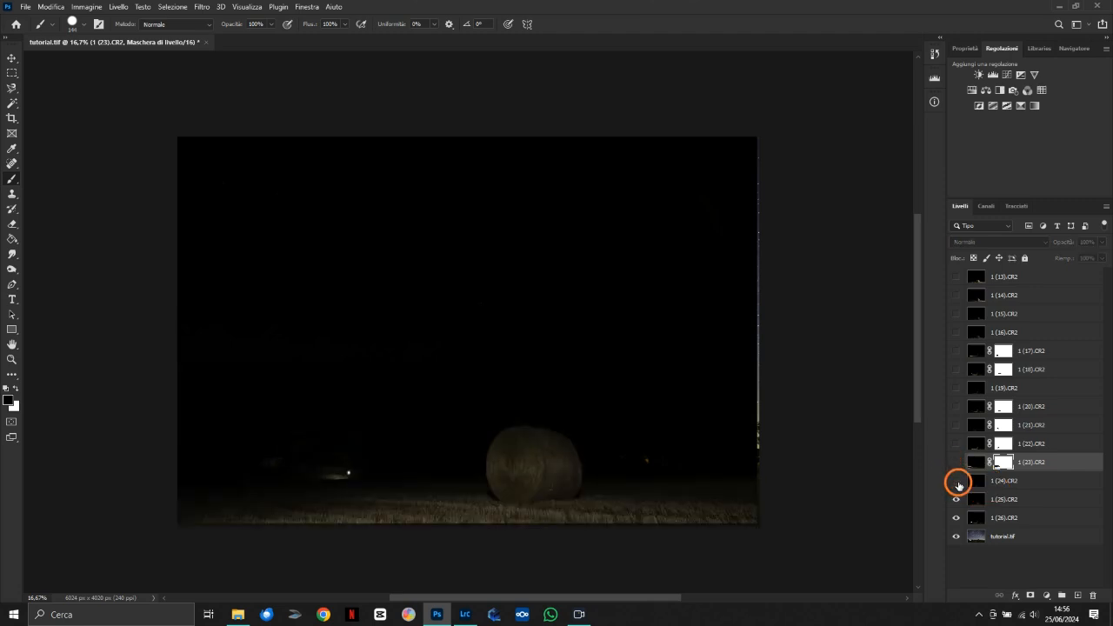
click(958, 481)
click(1003, 485)
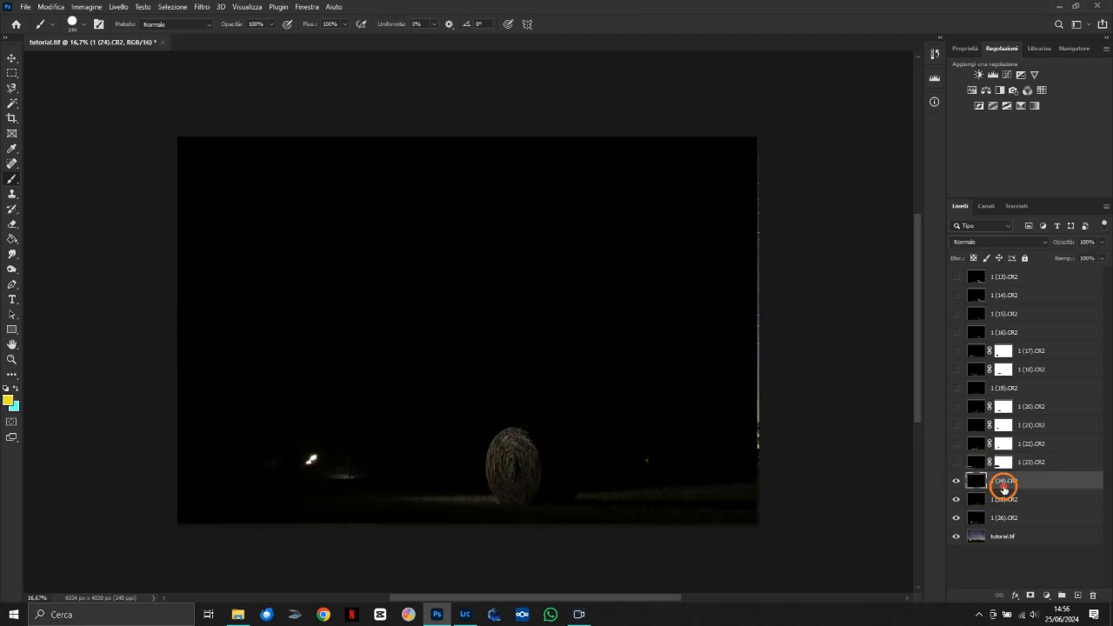
click(1032, 595)
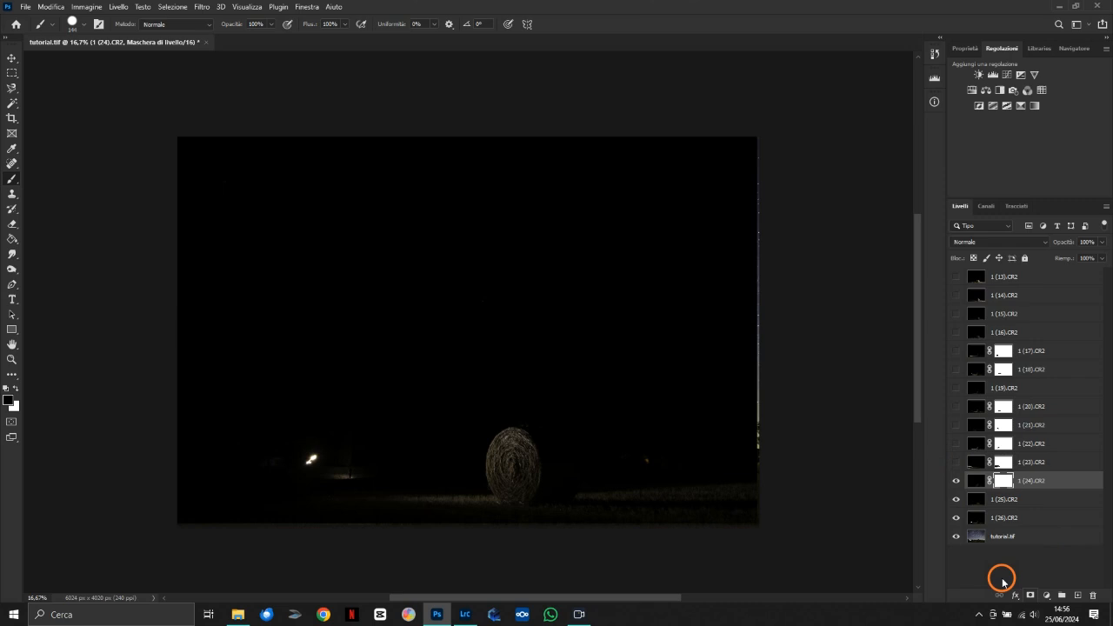
click(305, 461)
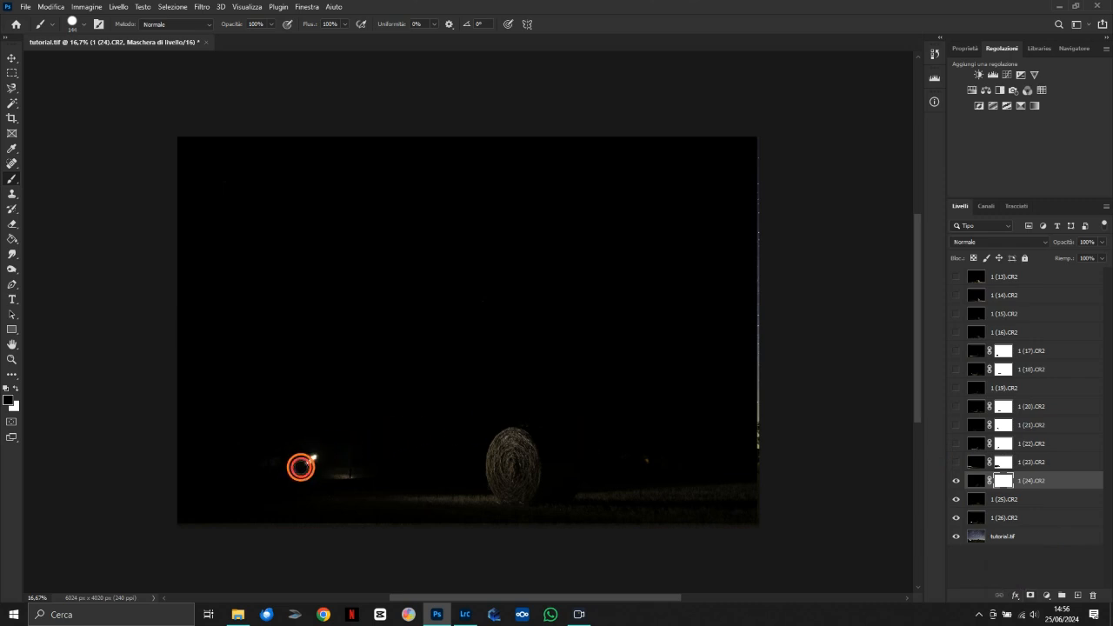
click(953, 484)
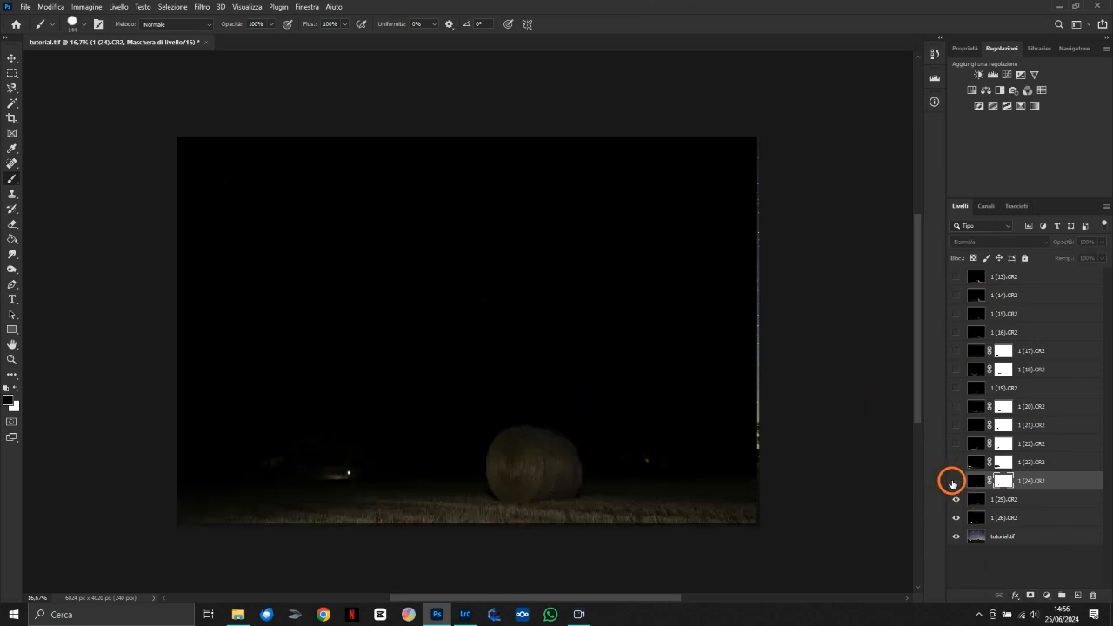
Add a layer mask to 1 (25).CR2, paint out the small light spot left of the bale in black, and hide the layer.
click(1013, 500)
click(1032, 596)
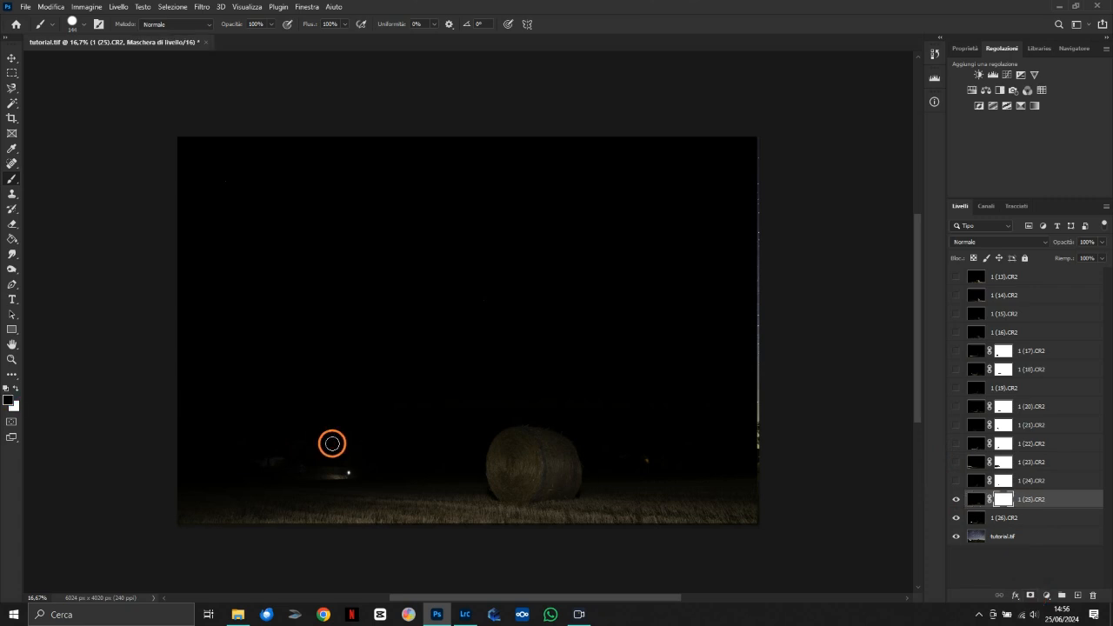
key(d)
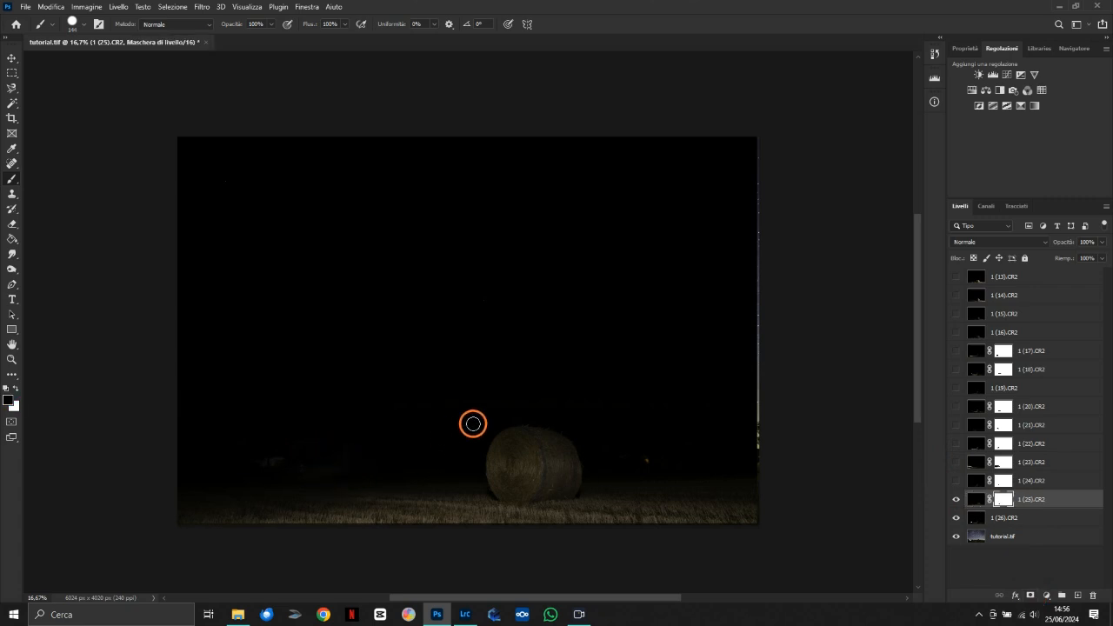
click(960, 504)
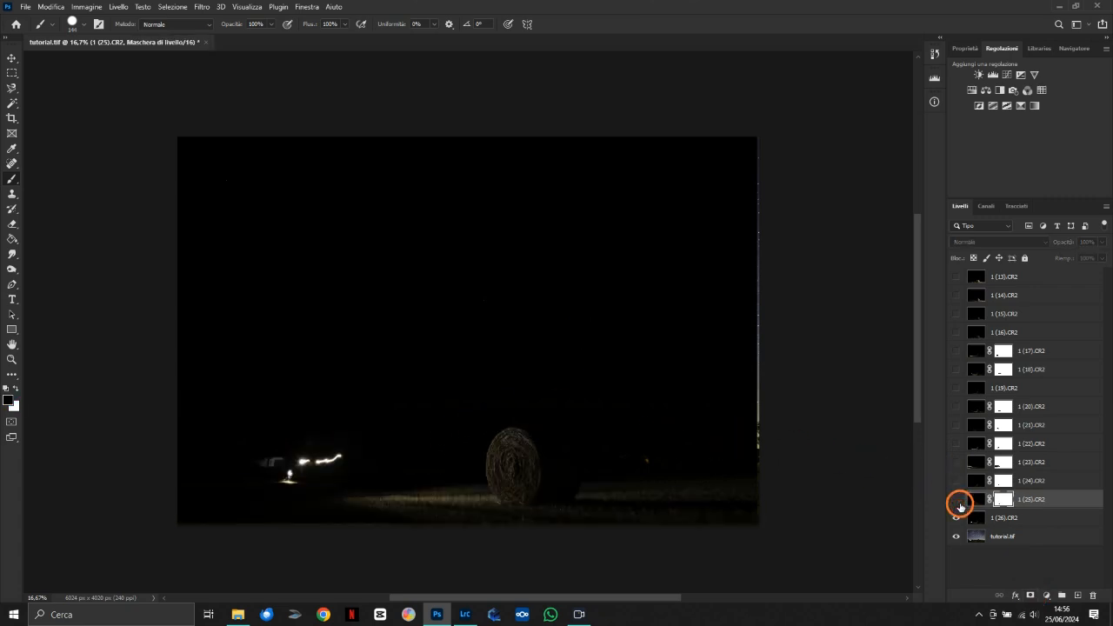
Add a layer mask to 1 (26).CR2 and paint out the light streaks in the photo's lower left in black.
click(1001, 518)
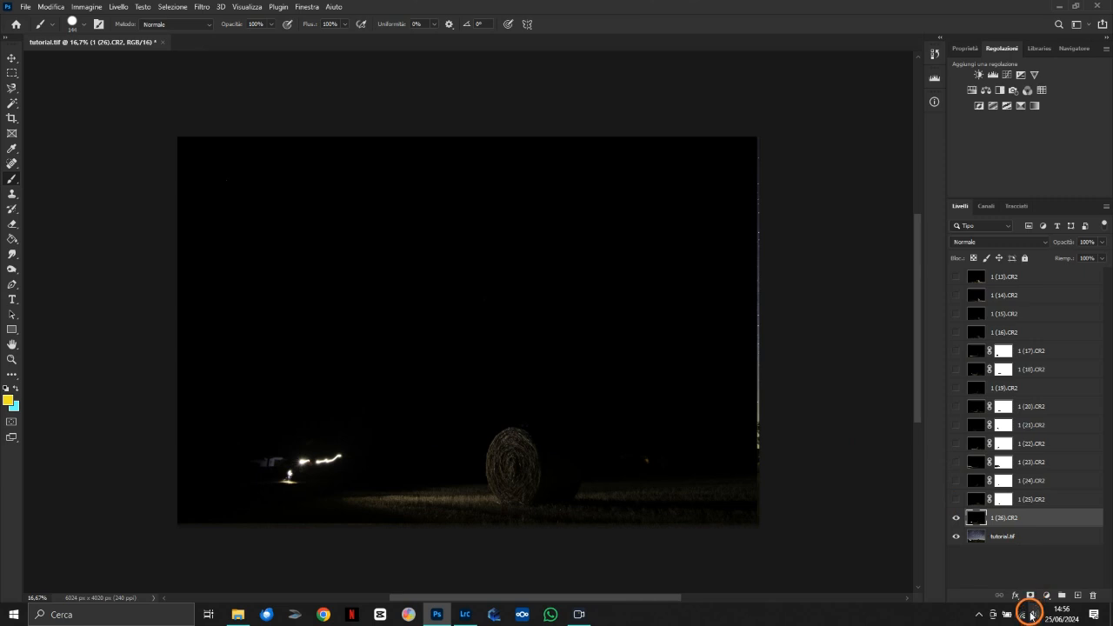
click(1032, 596)
mouse_move(342, 449)
mouse_down()
mouse_move(273, 468)
mouse_move(303, 473)
mouse_move(279, 482)
mouse_move(326, 459)
mouse_move(258, 467)
mouse_move(292, 477)
mouse_move(334, 461)
mouse_move(273, 476)
mouse_up()
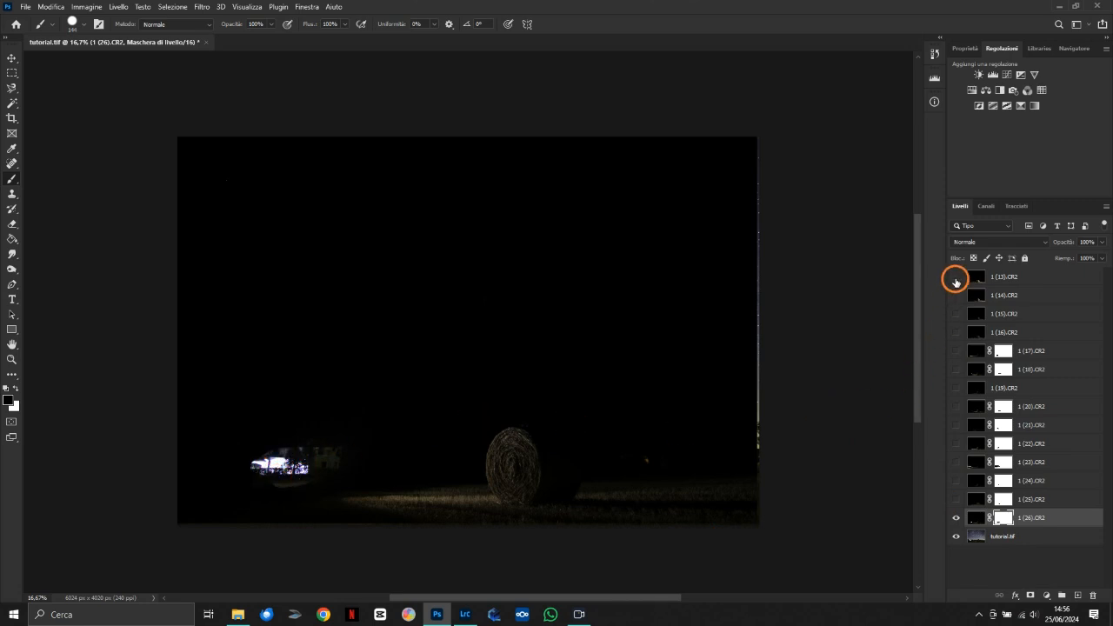
Show all the hay bale layers from 1 (13).CR2 to 1 (25).CR2 again.
drag(956, 281, 957, 495)
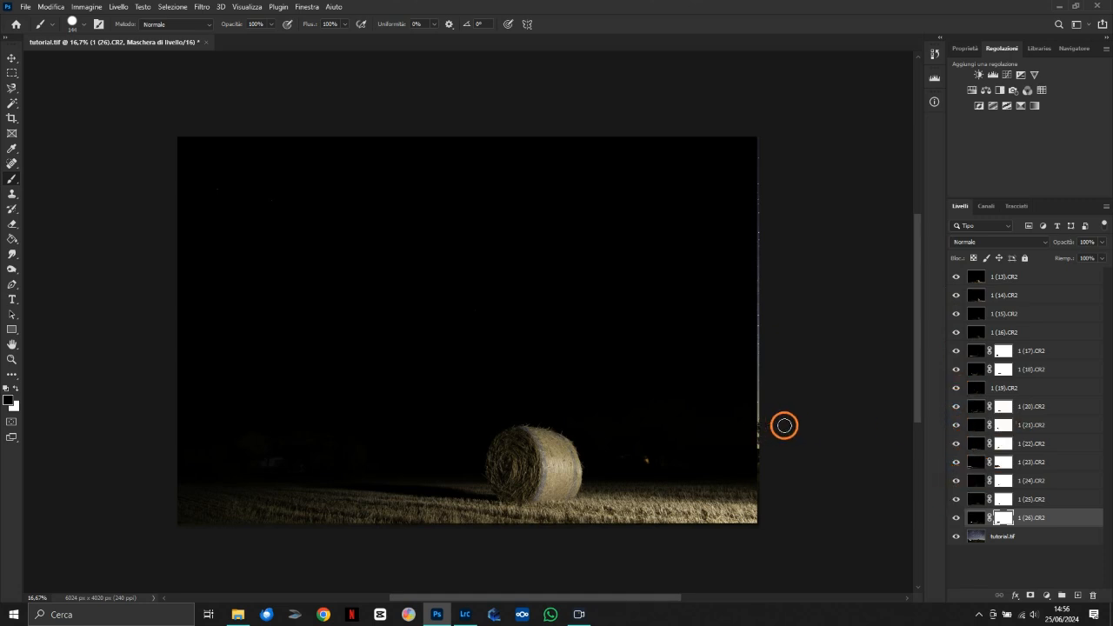
scroll(853, 438, up, 3)
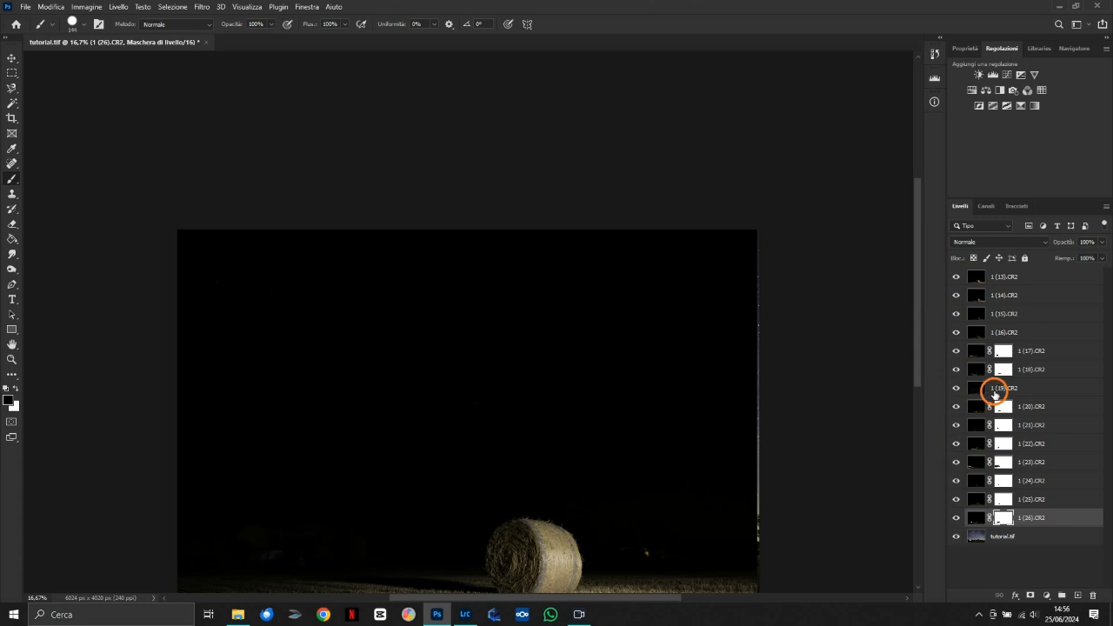
scroll(997, 372, up, 4)
scroll(998, 377, down, 5)
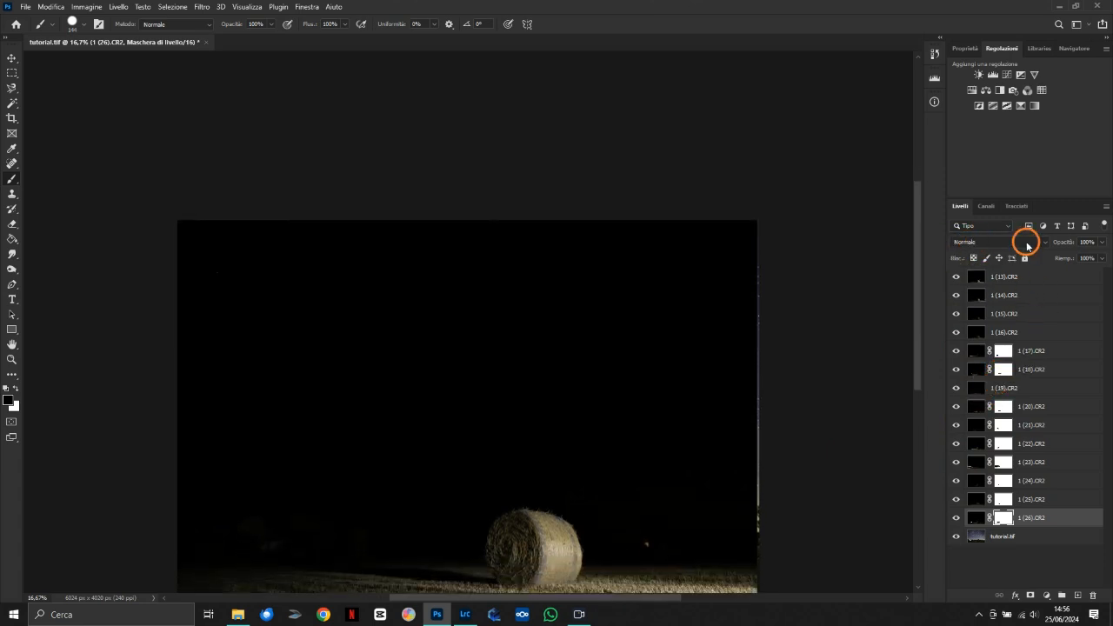
click(1045, 247)
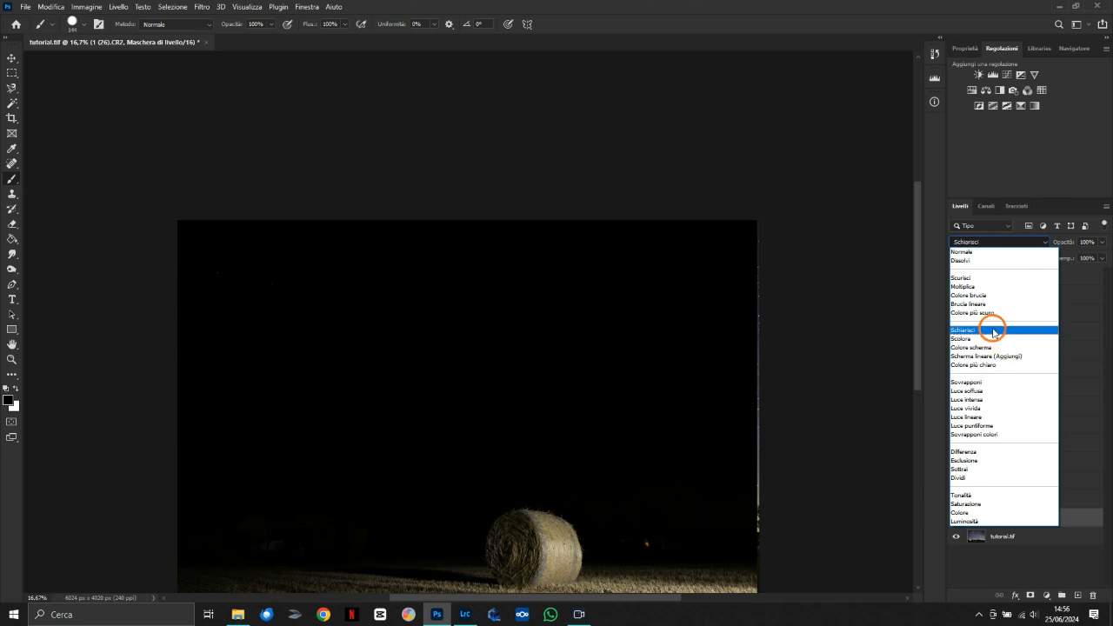
click(972, 170)
click(992, 277)
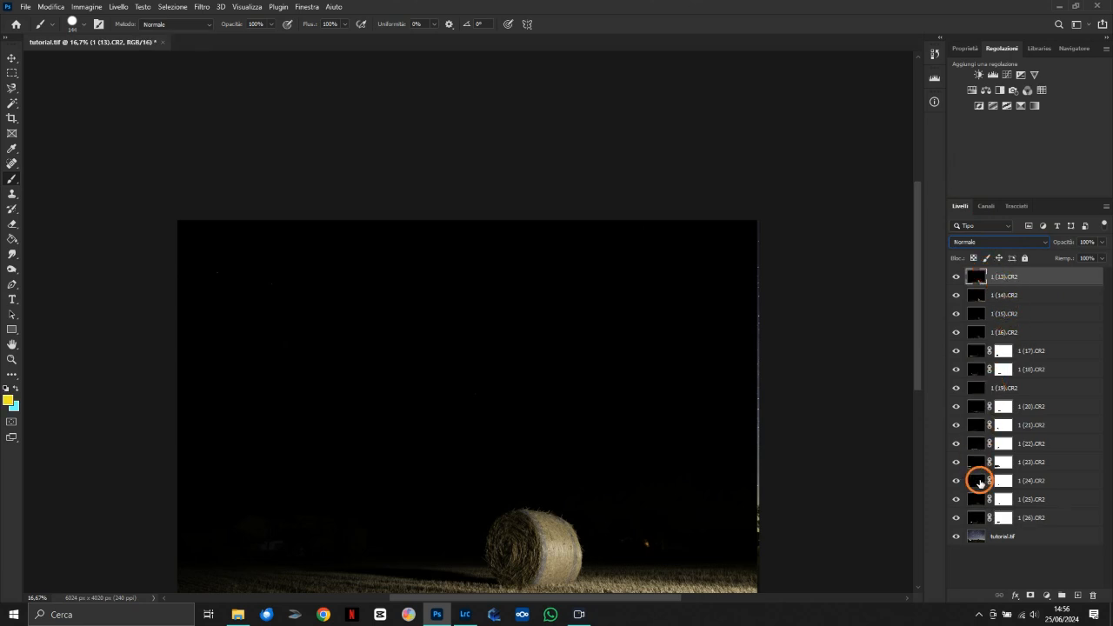
shift+click(1000, 517)
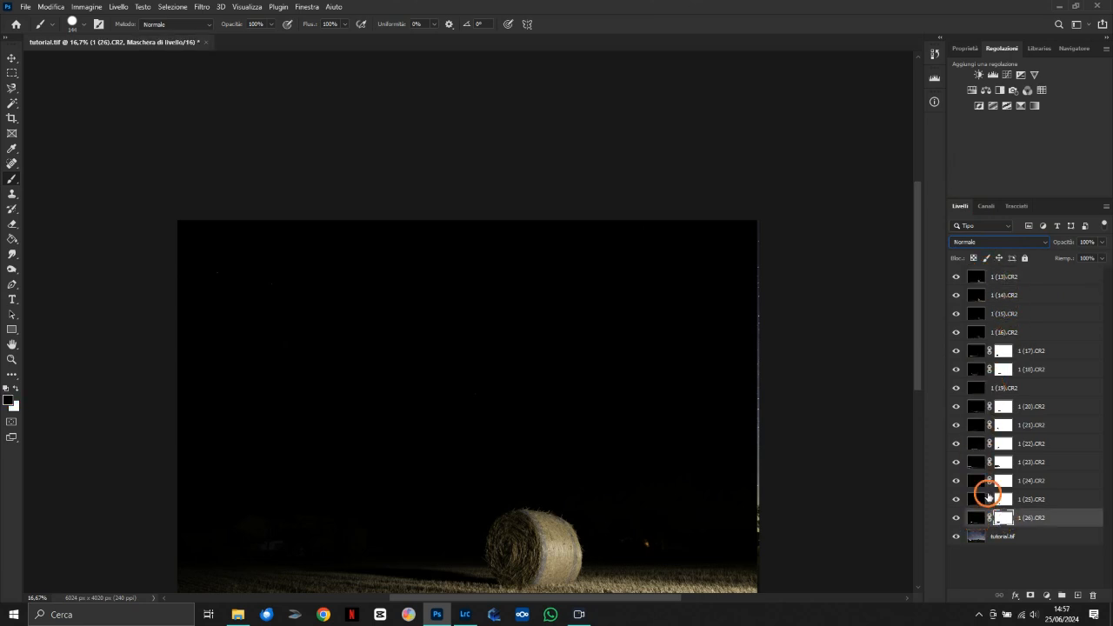
Set the blend mode of layers 1 (13).CR2 through 1 (26).CR2 to Schiarisci.
click(973, 278)
shift+click(973, 519)
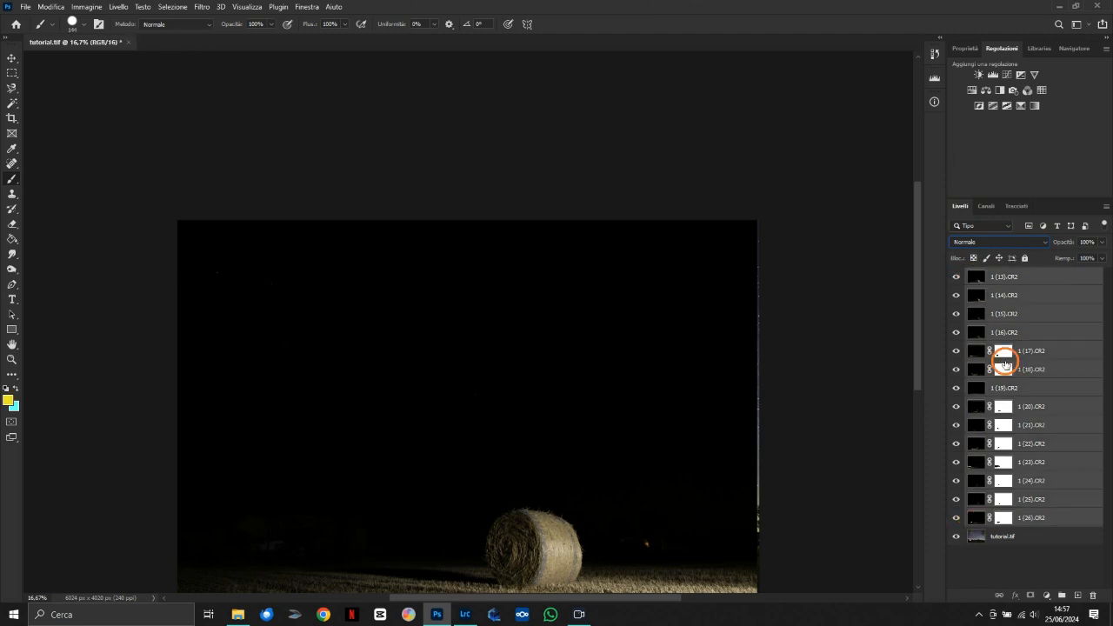
click(1043, 246)
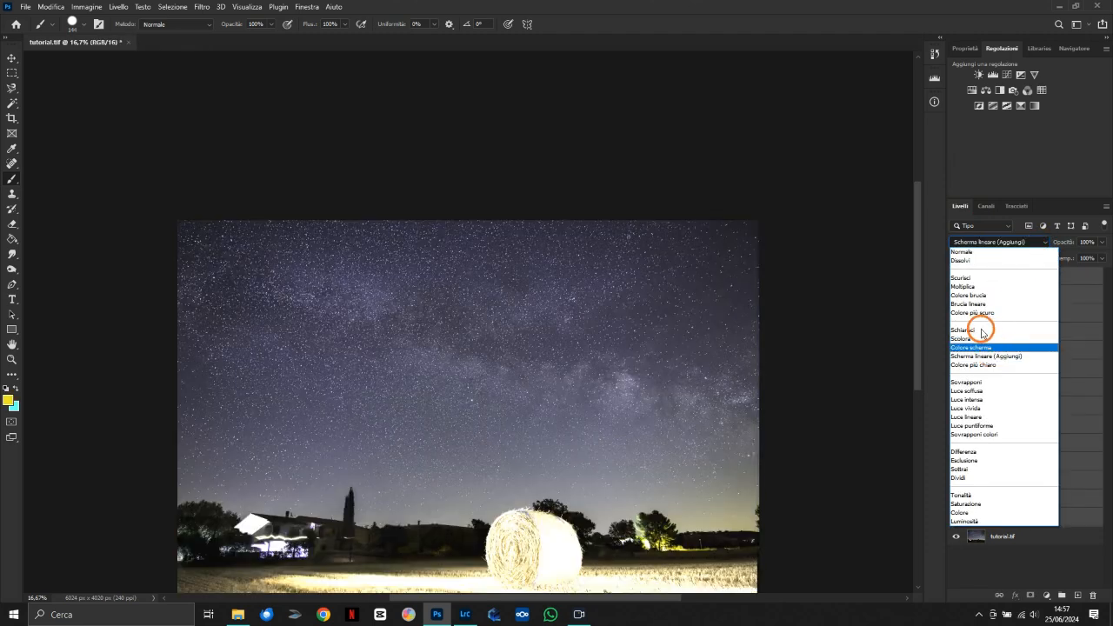
click(982, 331)
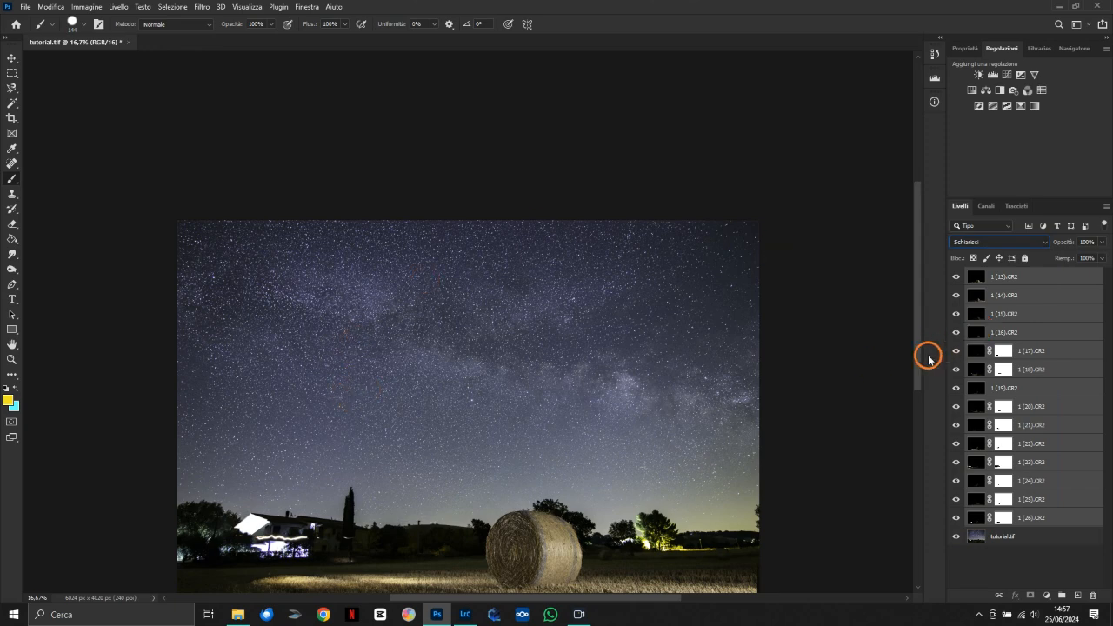
drag(916, 374, 917, 403)
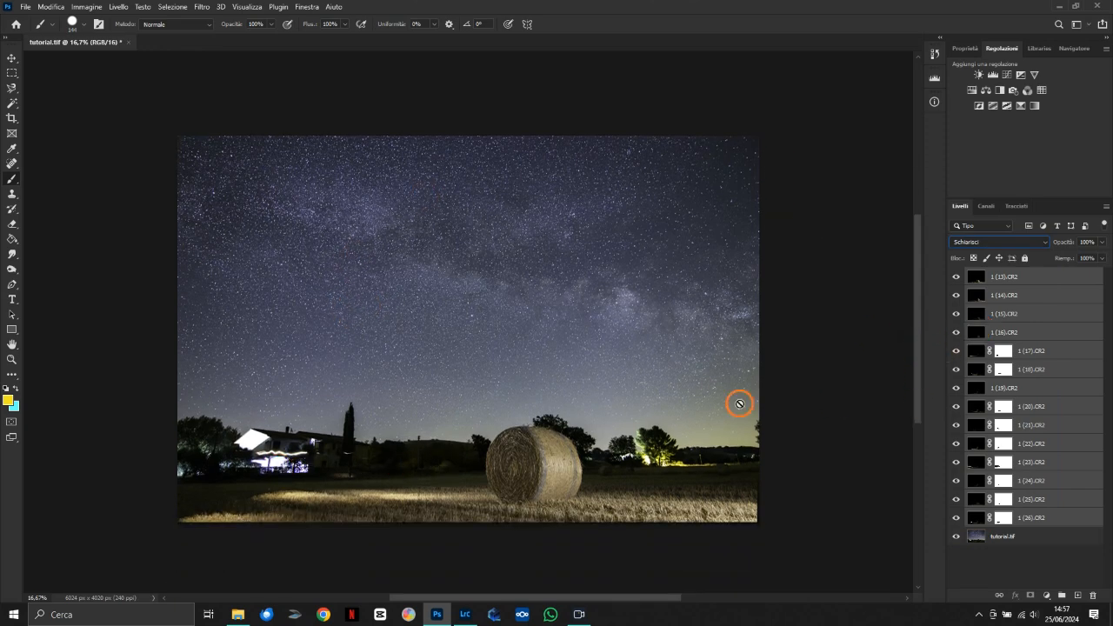
Check layer 1 (19).CR2 by toggling its visibility, add a layer mask, and paint out its light streak near the house in black.
click(956, 389)
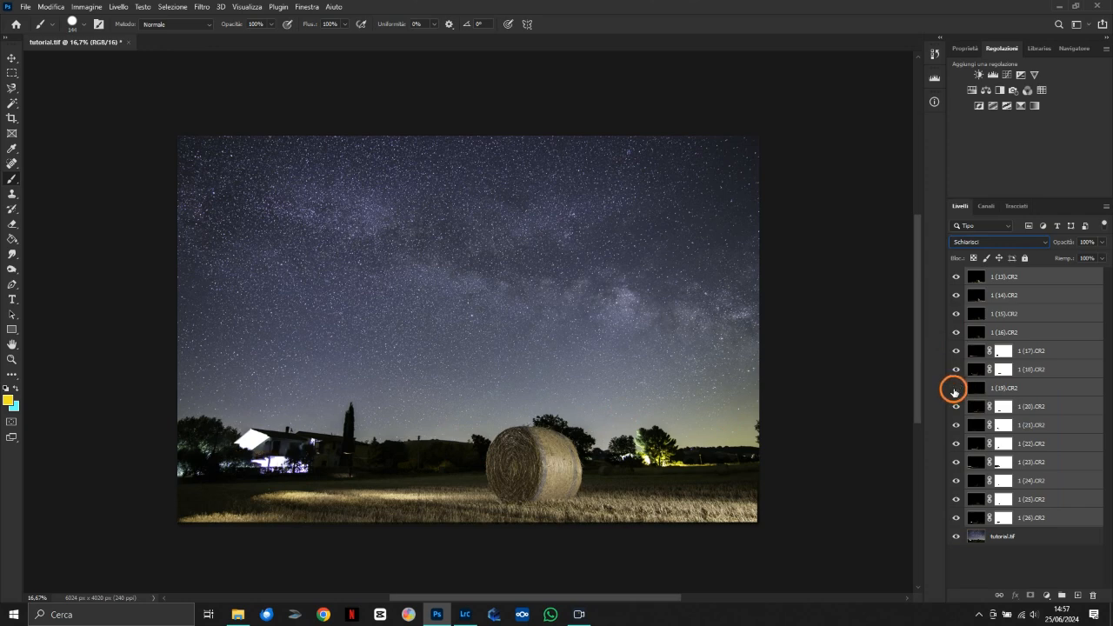
click(1004, 387)
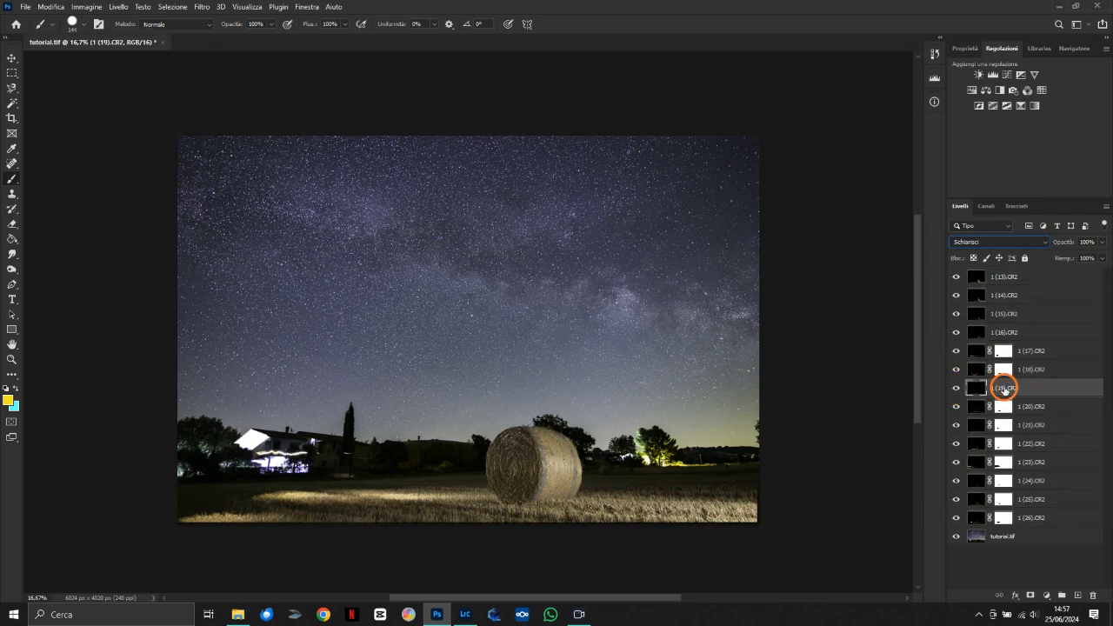
click(1030, 596)
mouse_move(294, 460)
mouse_down()
mouse_move(256, 454)
mouse_move(291, 452)
mouse_up()
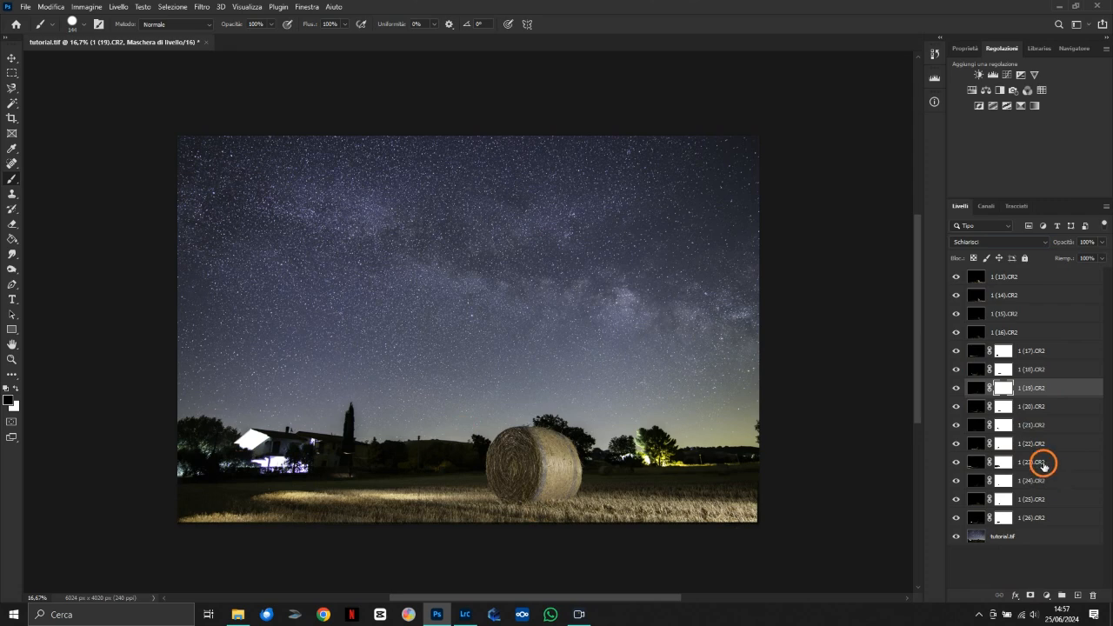
scroll(1063, 448, up, 2)
scroll(1063, 449, down, 2)
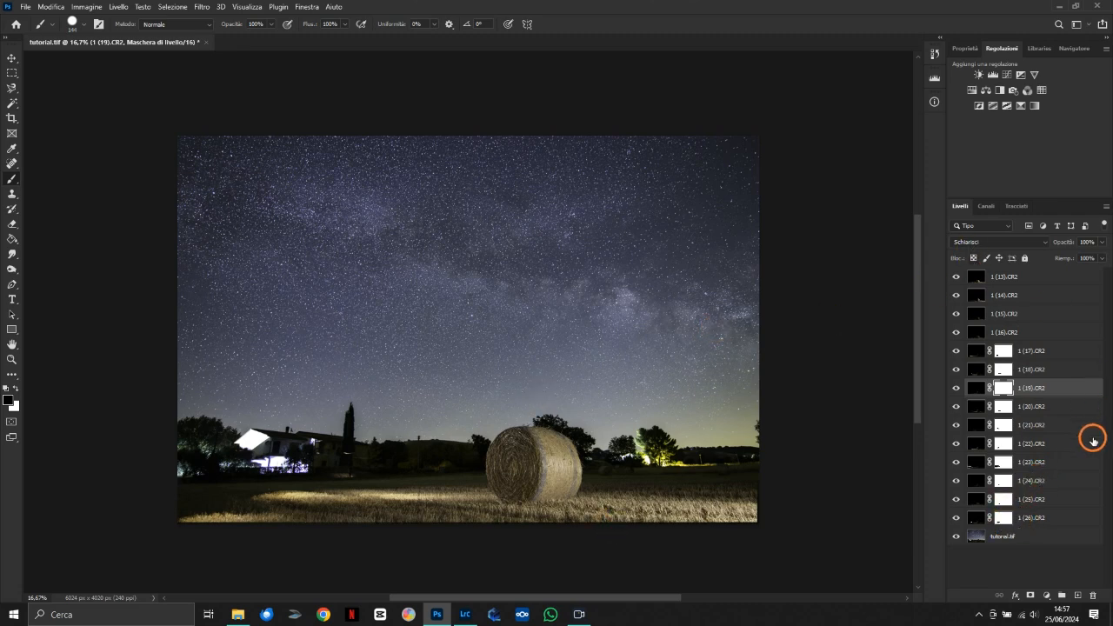
Compare the image with and without layers 1 (22).CR2, 1 (21).CR2 and 1 (18).CR2, leaving only 1 (18).CR2 shown.
click(956, 445)
click(956, 445)
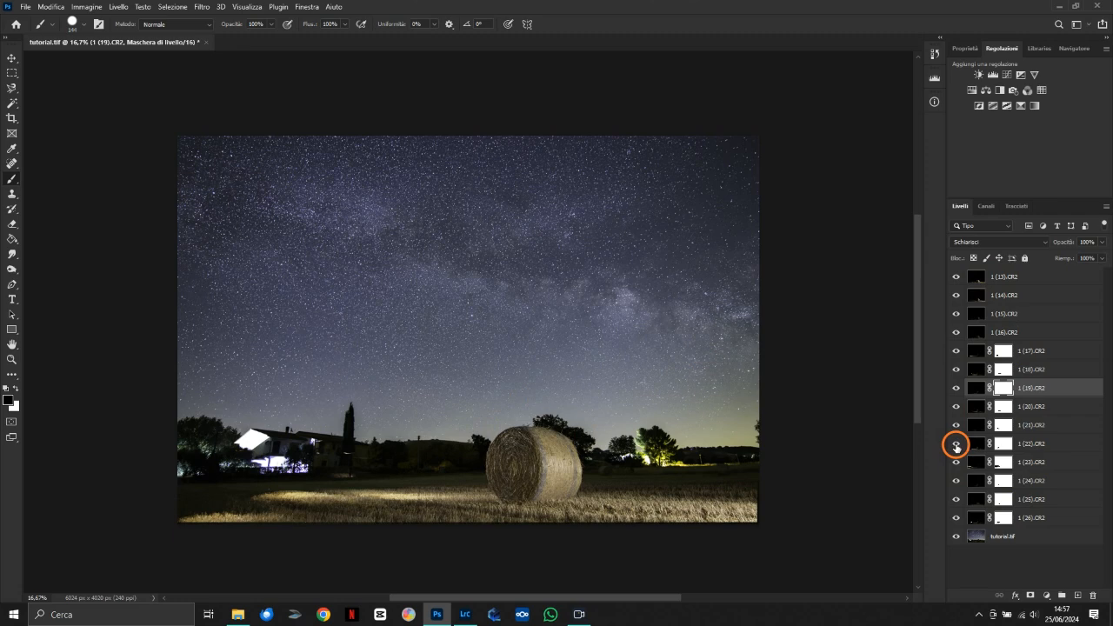
click(956, 425)
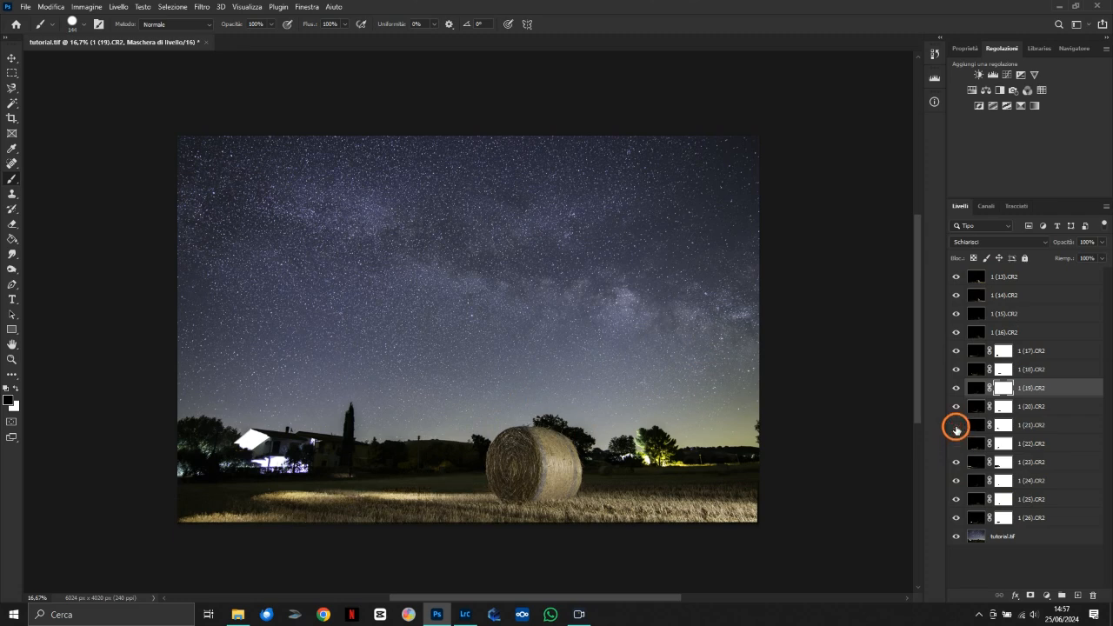
click(956, 426)
click(956, 426)
click(959, 371)
click(959, 371)
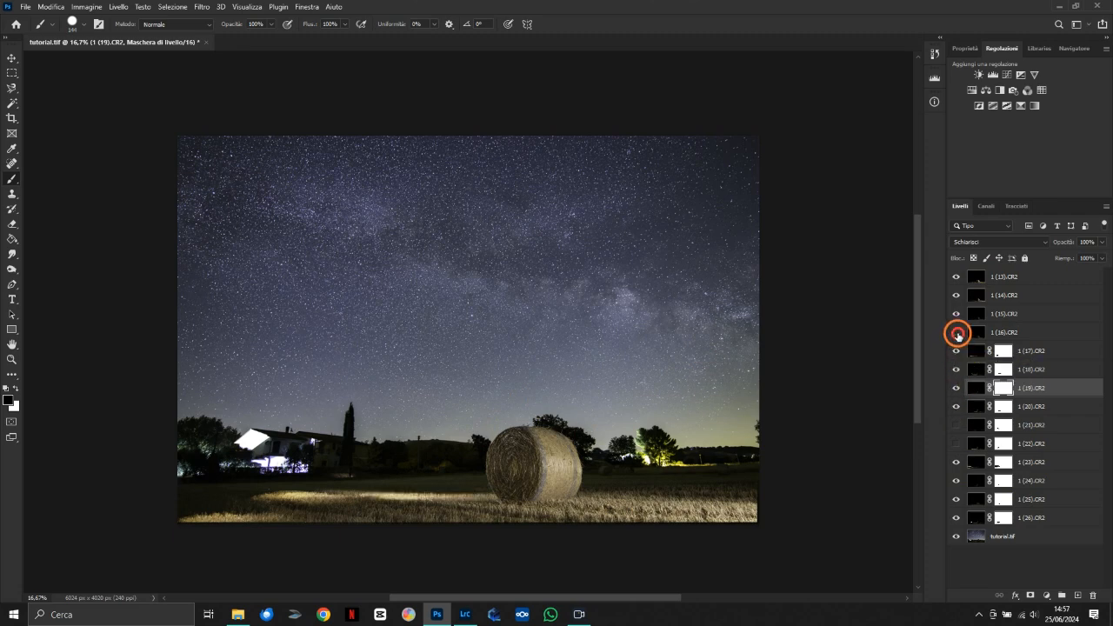
Hide layers 1 (14).CR2 to 1 (16).CR2 and 1 (24).CR2 to 1 (26).CR2, checking the effect on the image.
click(957, 333)
click(957, 314)
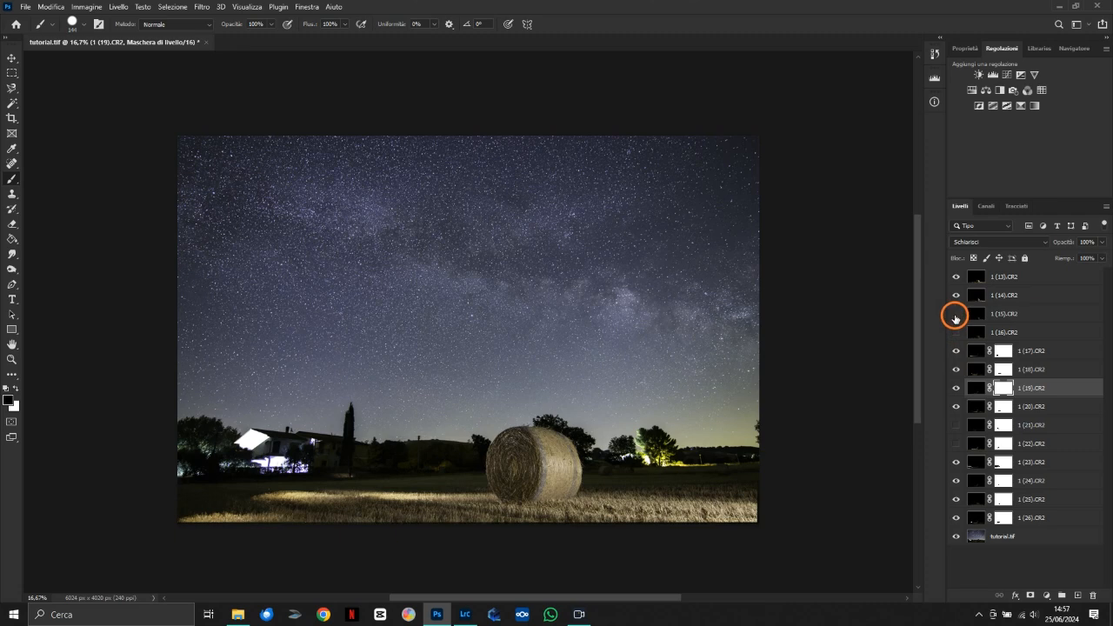
click(957, 295)
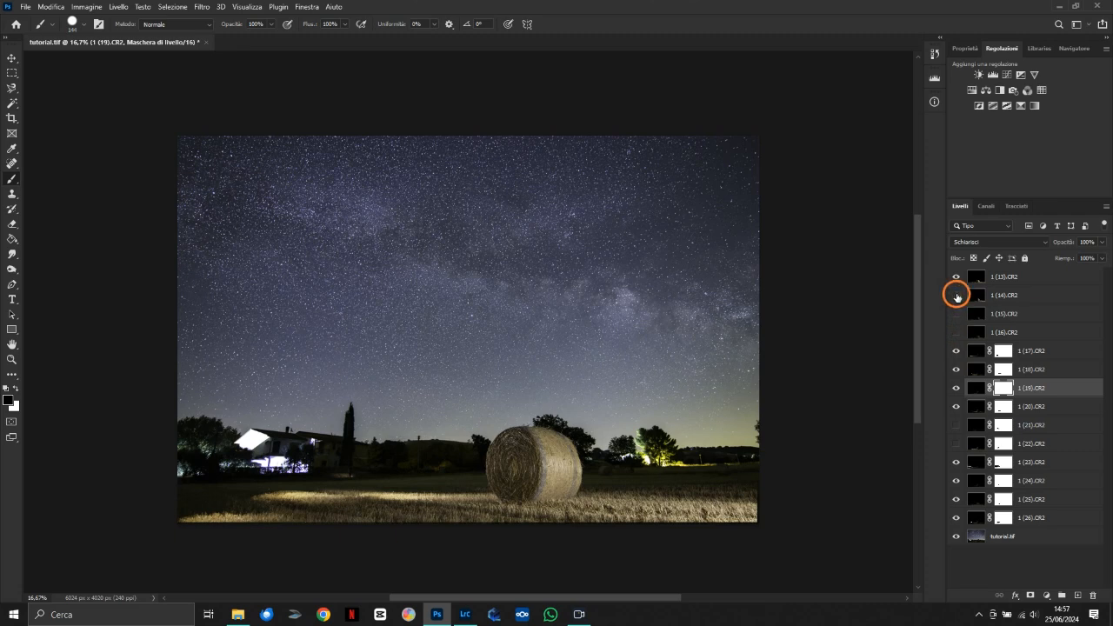
click(957, 483)
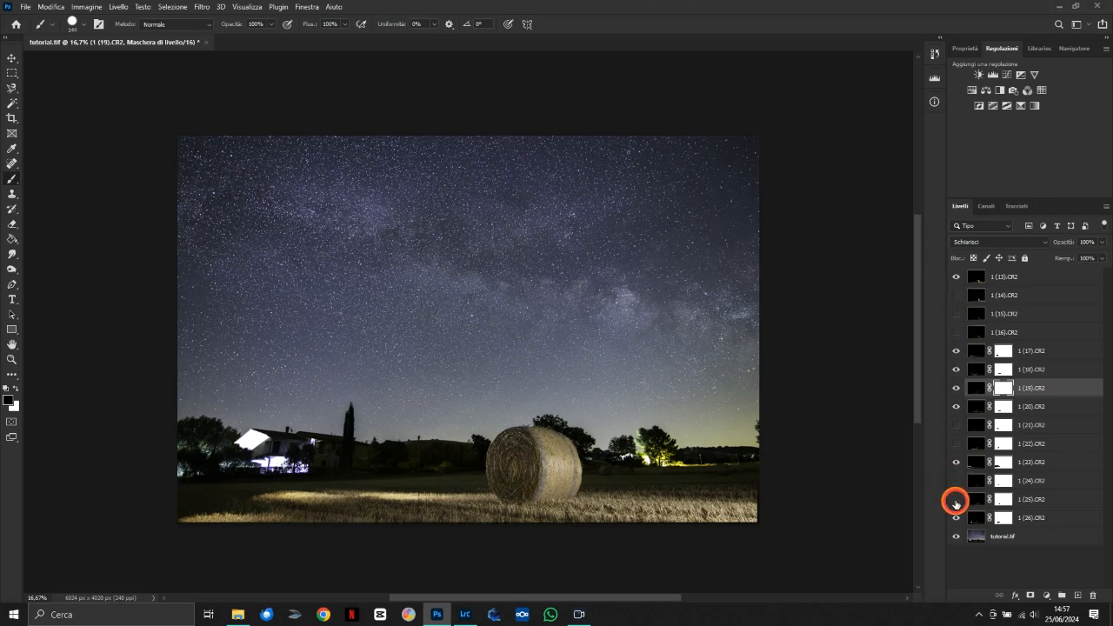
click(956, 501)
click(956, 502)
click(955, 502)
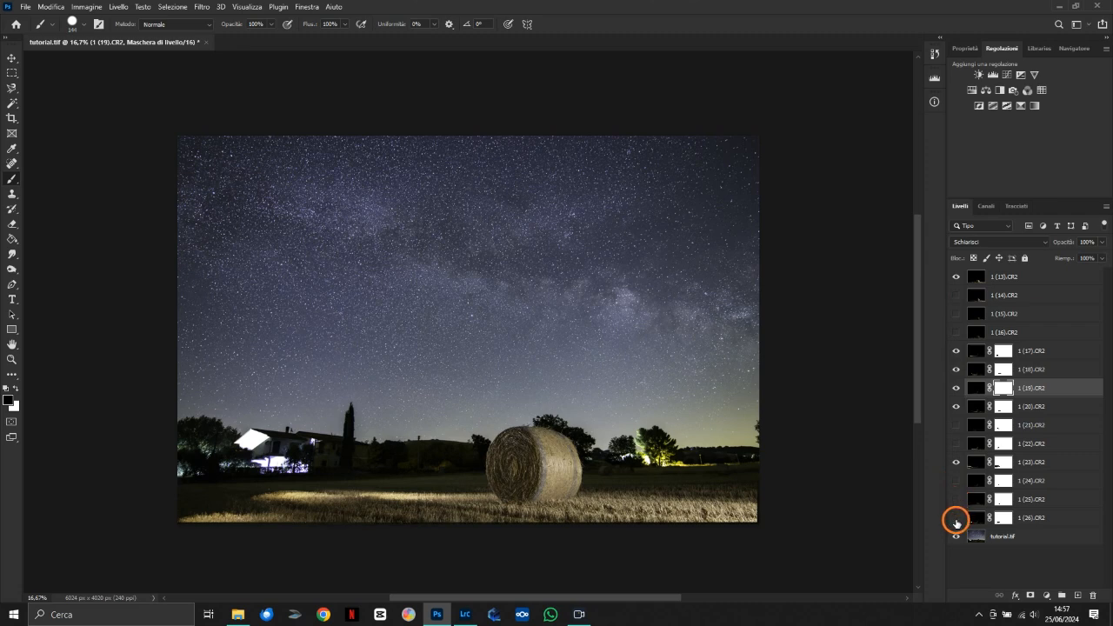
Hide layers 1 (20).CR2, 1 (19).CR2 and 1 (17).CR2, and keep 1 (18).CR2 shown after checking its effect.
click(957, 407)
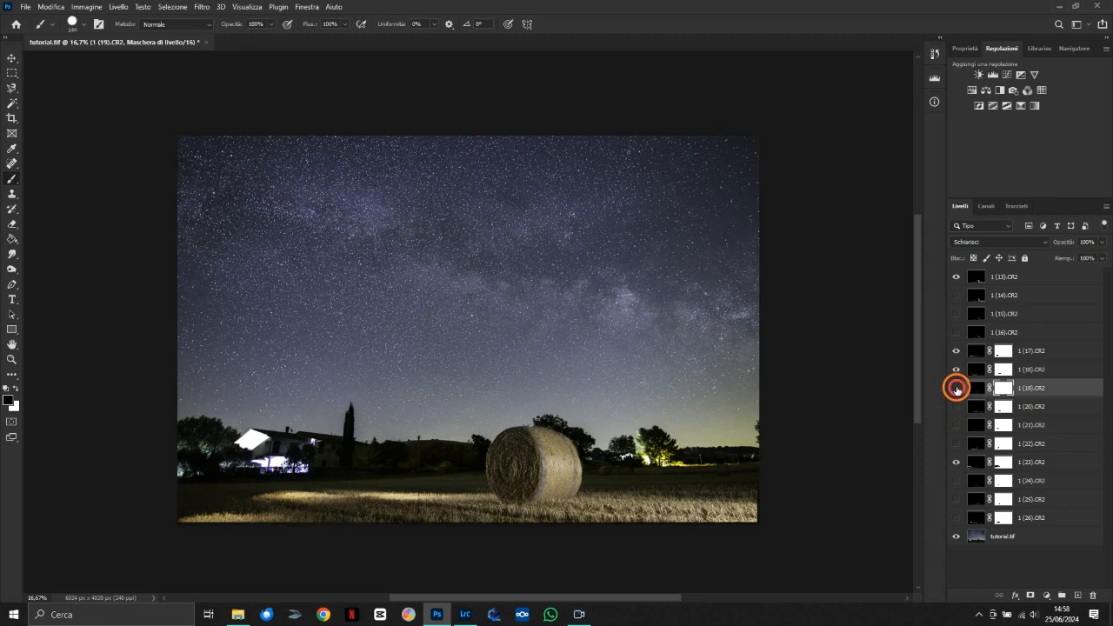
click(957, 388)
click(957, 370)
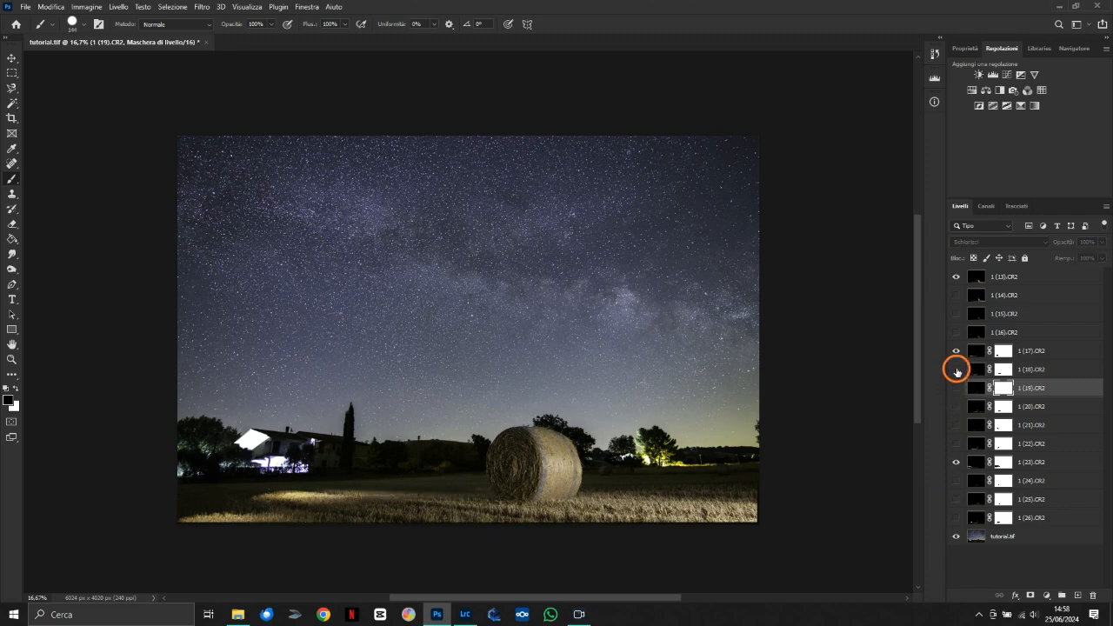
click(957, 370)
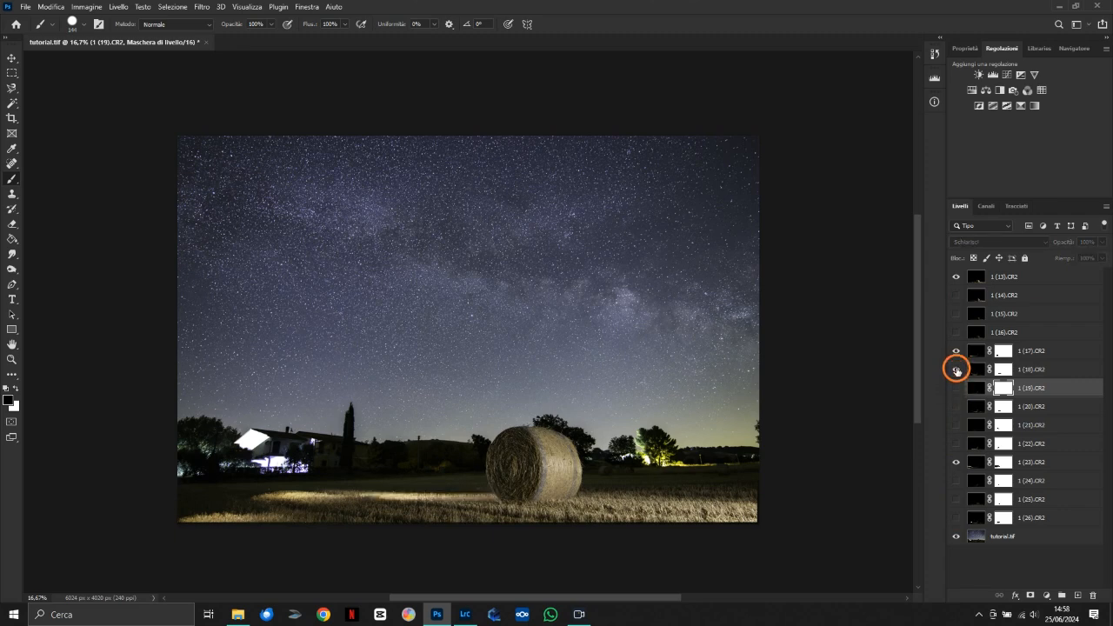
click(957, 352)
click(957, 352)
click(957, 351)
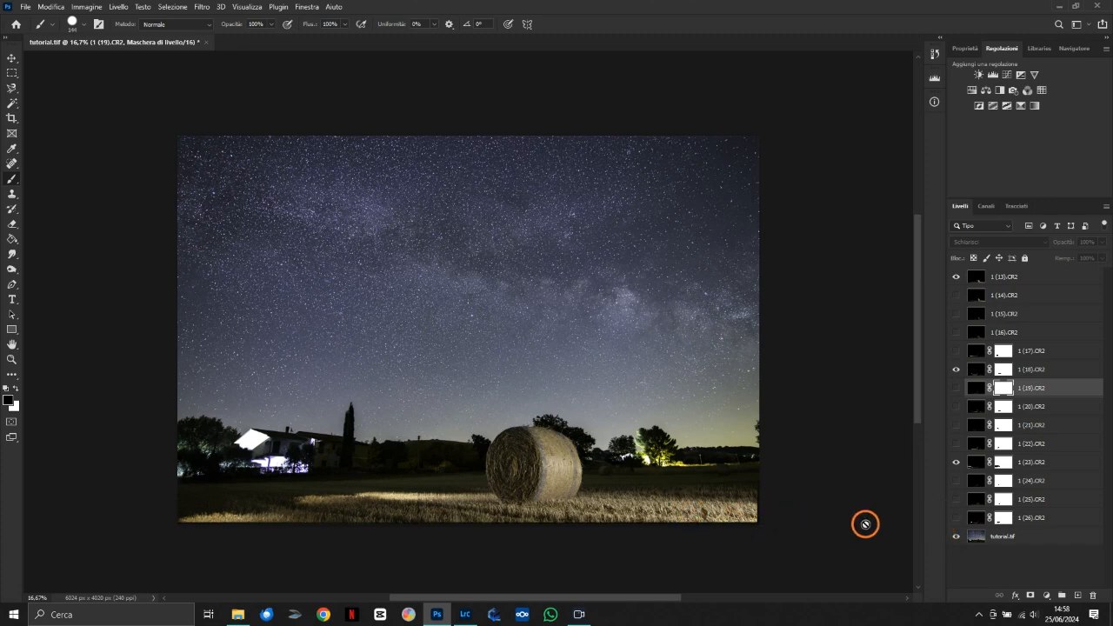
Add a Curves adjustment above tutorial.tif and shape an S-curve with lowered shadows and highlights raised to input 193, output 213.
click(1021, 541)
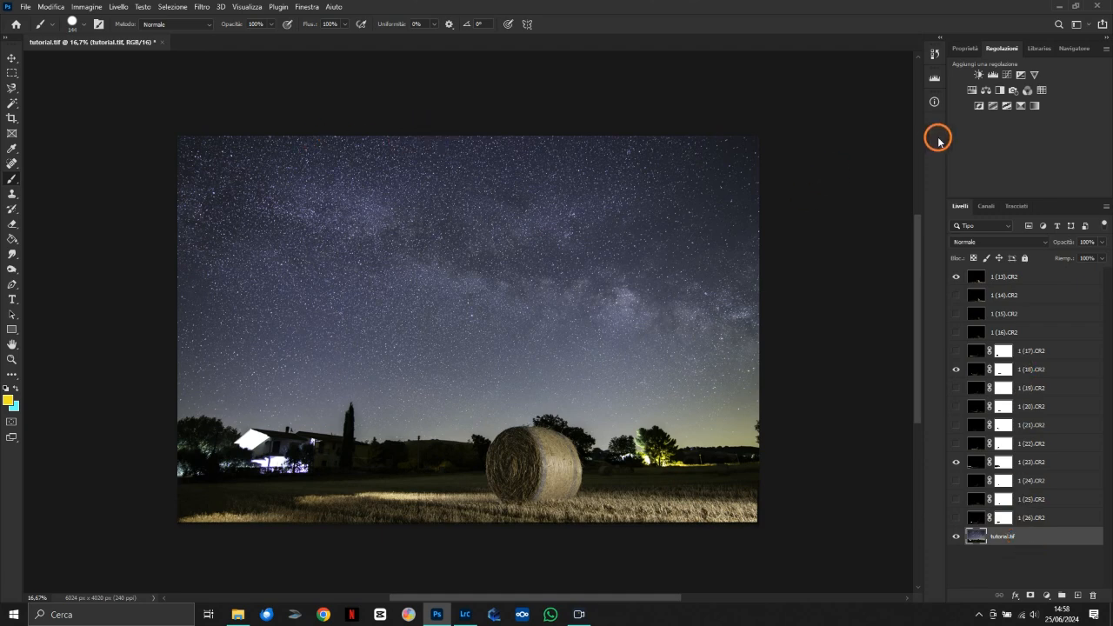
click(1007, 75)
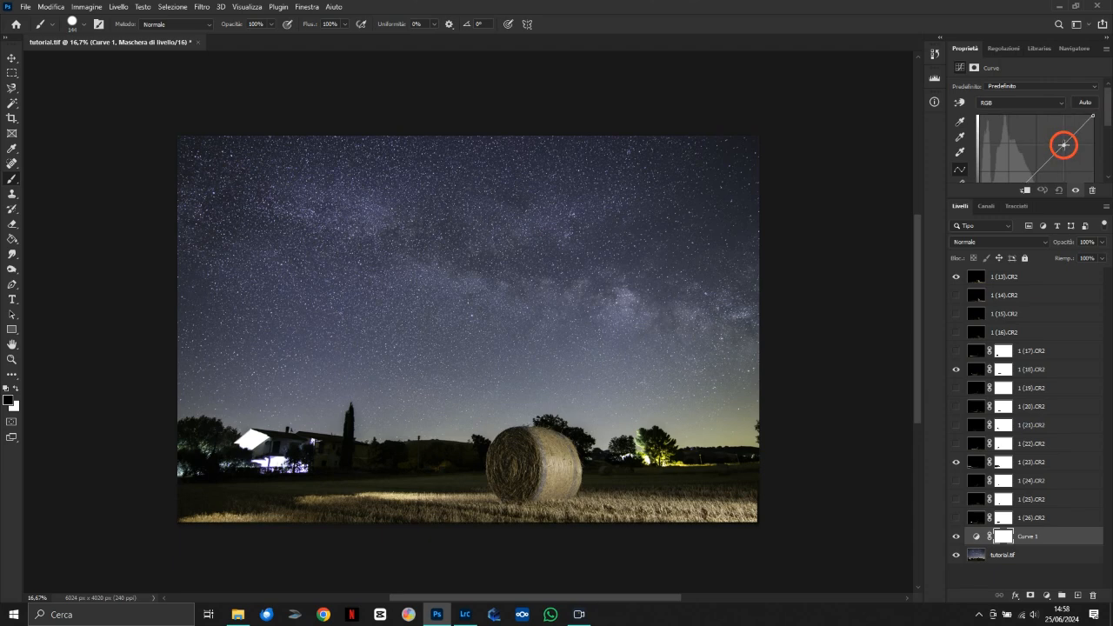
drag(1064, 147, 1066, 137)
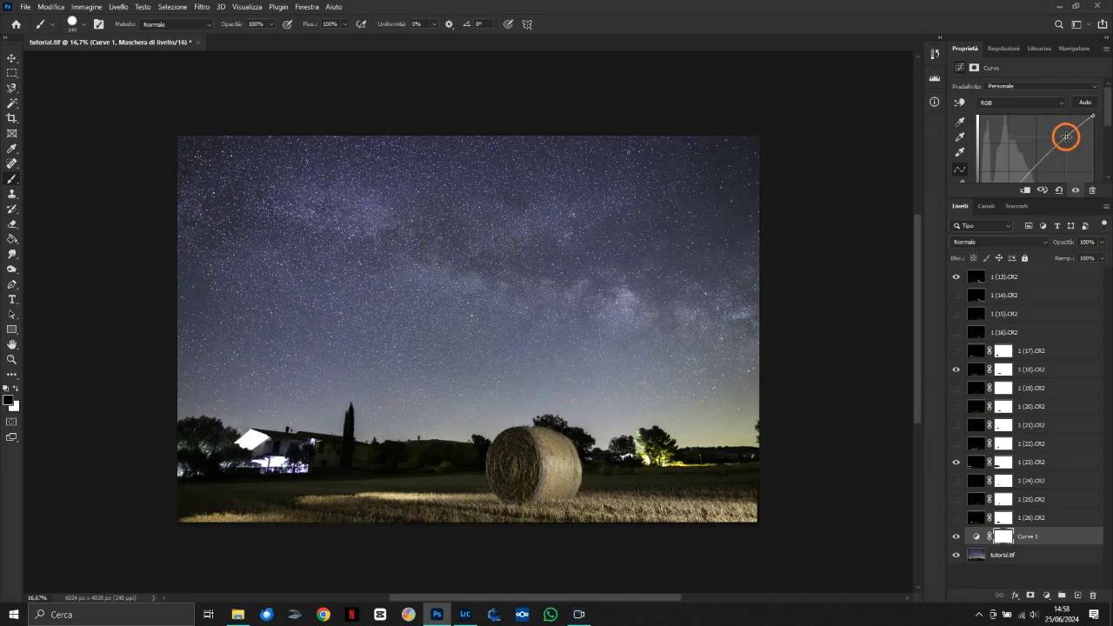
drag(1005, 200, 1011, 291)
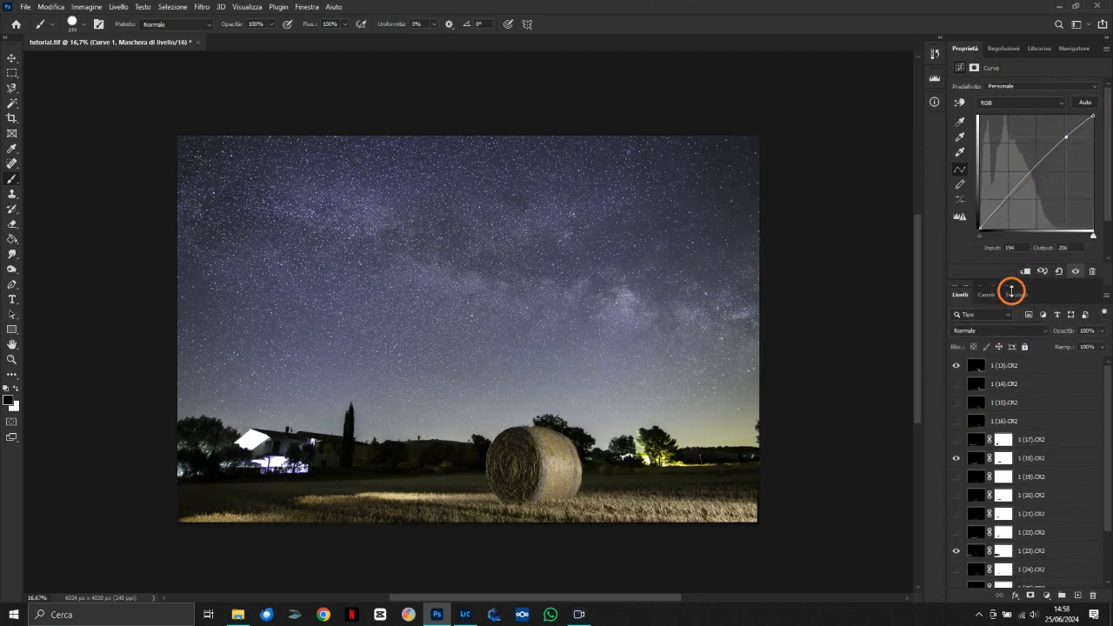
drag(1004, 203, 1009, 208)
click(1064, 136)
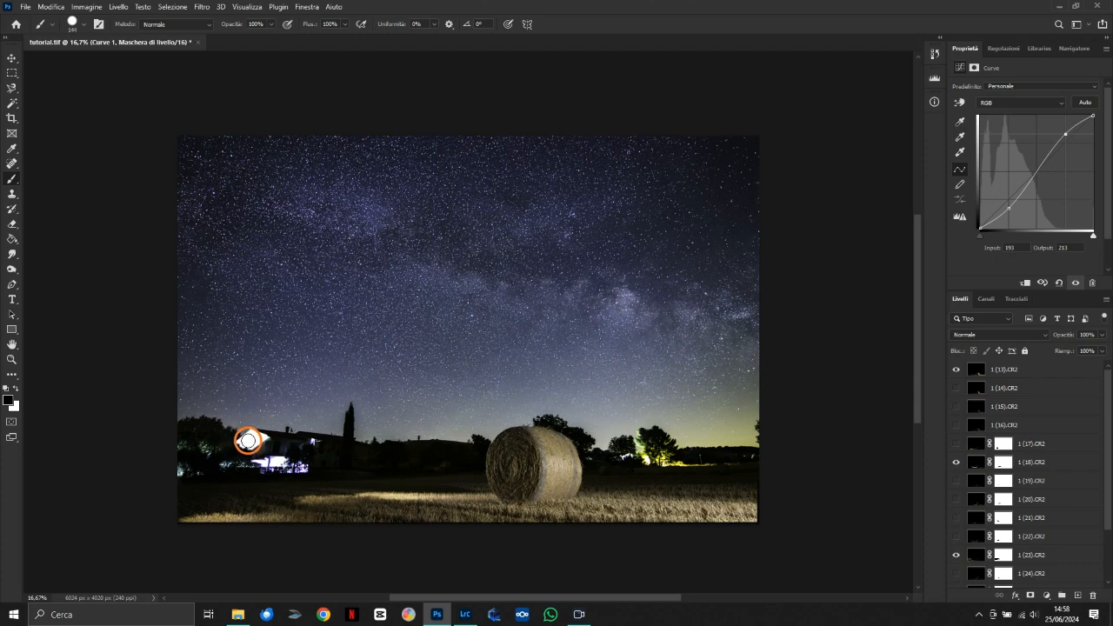
Paint in black on the Curves mask over the brightly lit house at the photo's left.
mouse_move(248, 441)
mouse_down()
mouse_move(259, 474)
mouse_move(302, 452)
mouse_move(333, 453)
mouse_move(271, 441)
mouse_up()
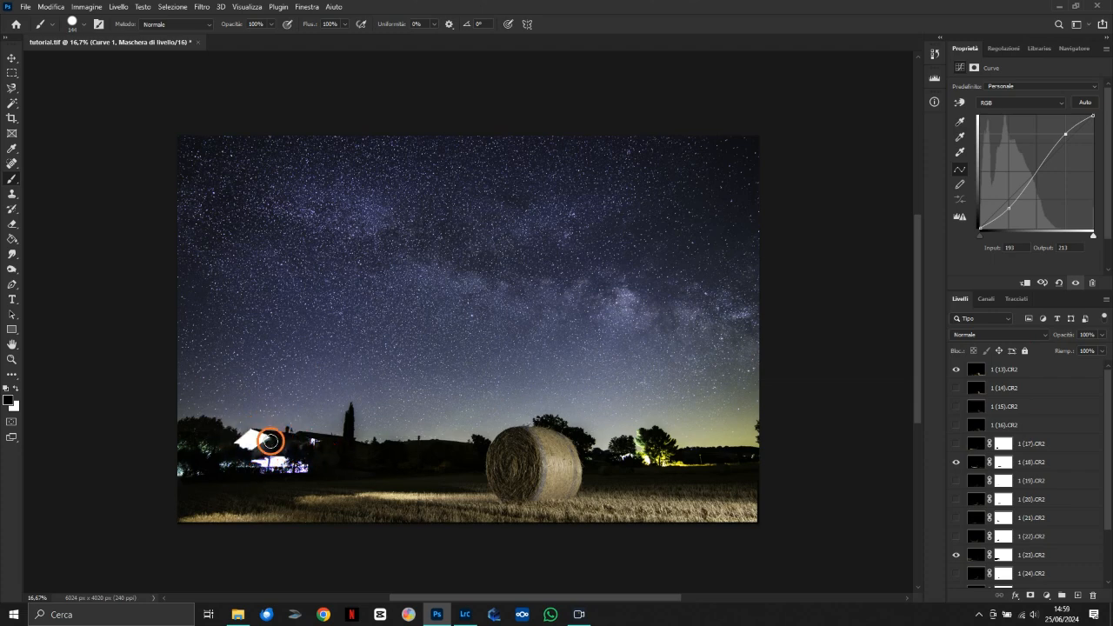